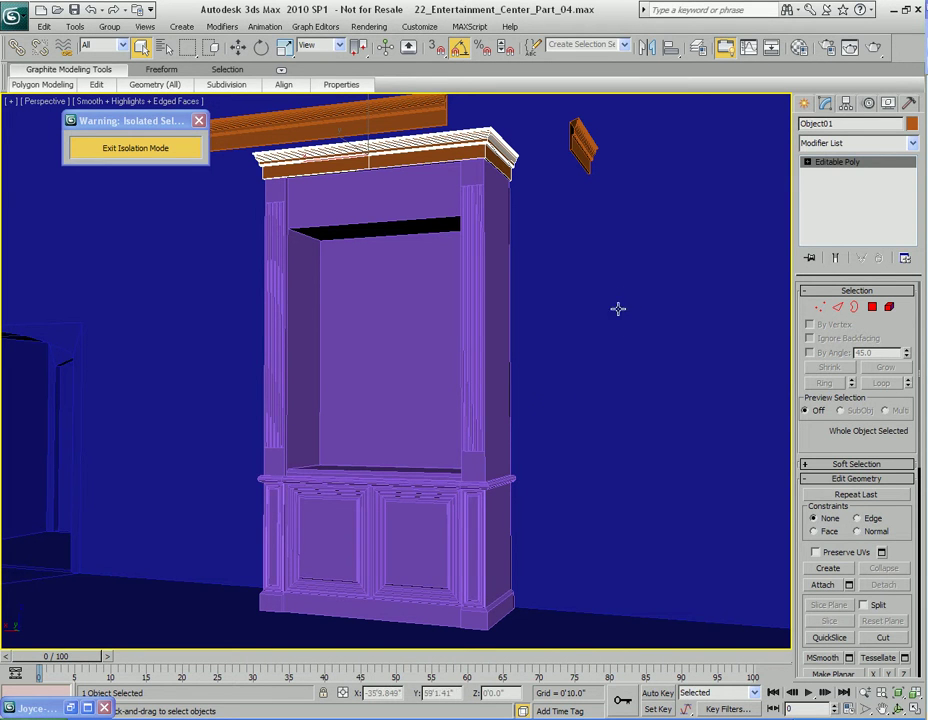
Step: Check the entertainment center reference photo and place one copy of the finished cabinet body beside the original
click(70, 708)
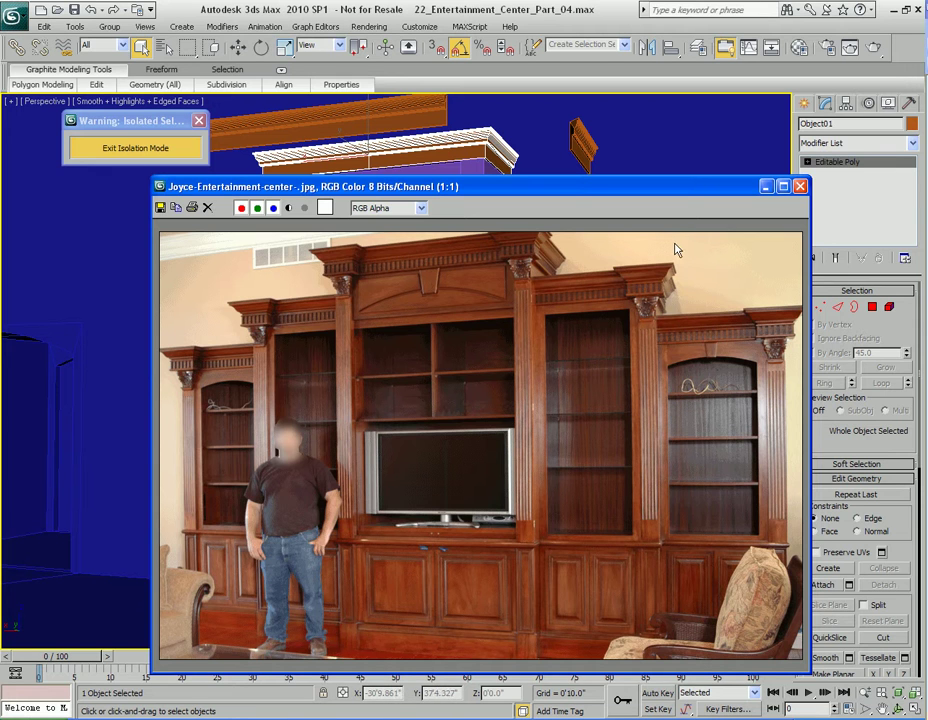
drag(555, 188, 927, 140)
alt+middle_drag(518, 346, 477, 372)
click(508, 292)
key(w)
mouse_move(334, 535)
shift+mouse_down()
mouse_move(500, 505)
mouse_move(580, 565)
shift+mouse_up()
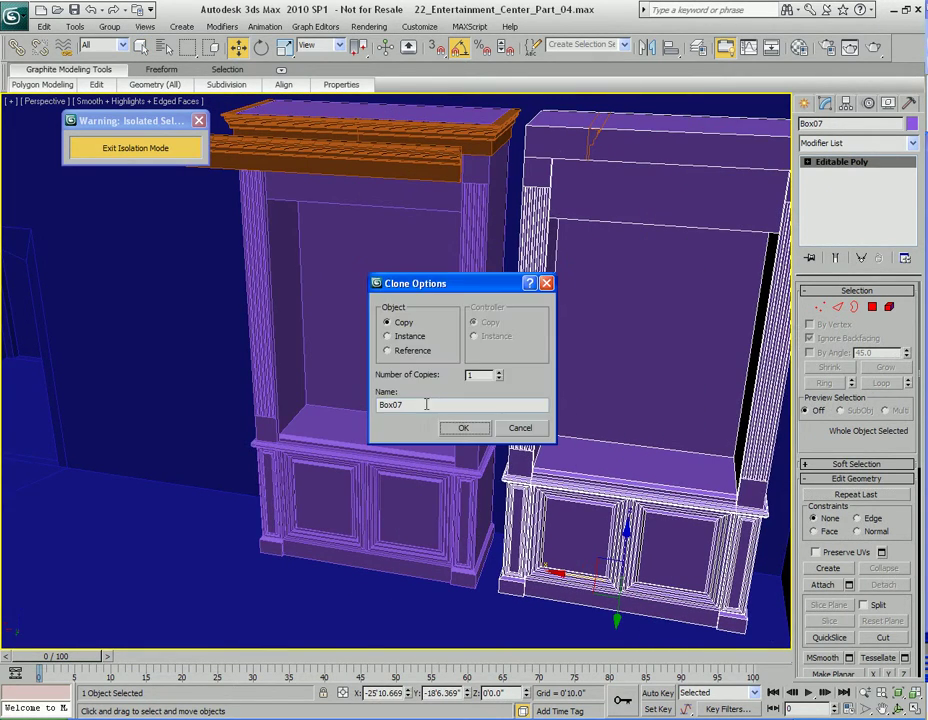
click(463, 427)
Step: Add a Slice modifier to the copied cabinet and activate its slice plane
mouse_move(620, 435)
middle_down()
mouse_move(506, 425)
mouse_move(476, 437)
mouse_move(466, 395)
middle_up()
key(q)
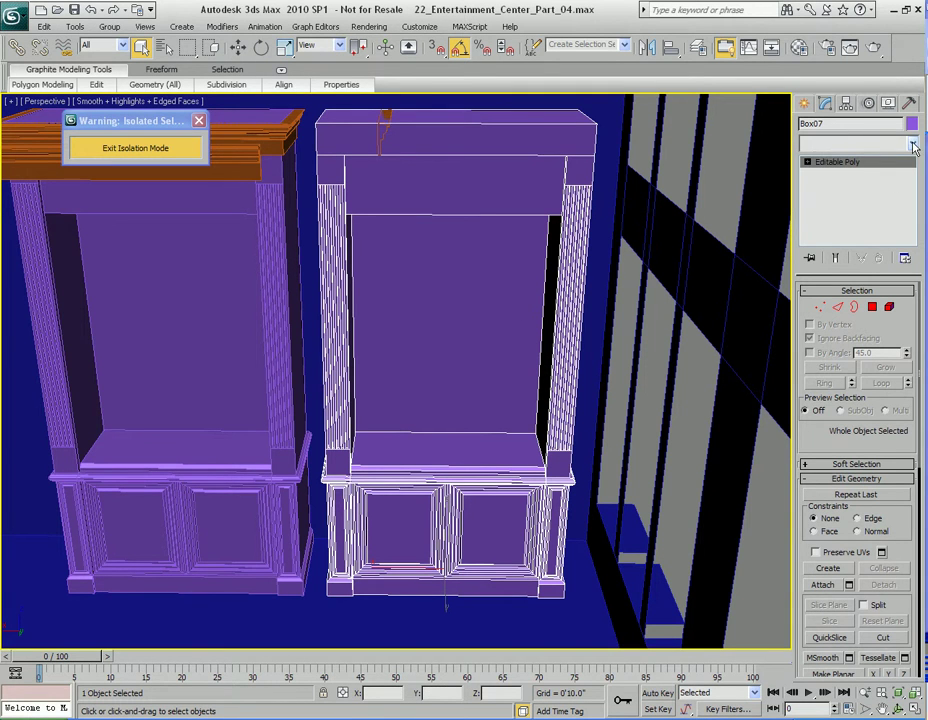
click(857, 143)
scroll(818, 517, down, 7)
key(s)
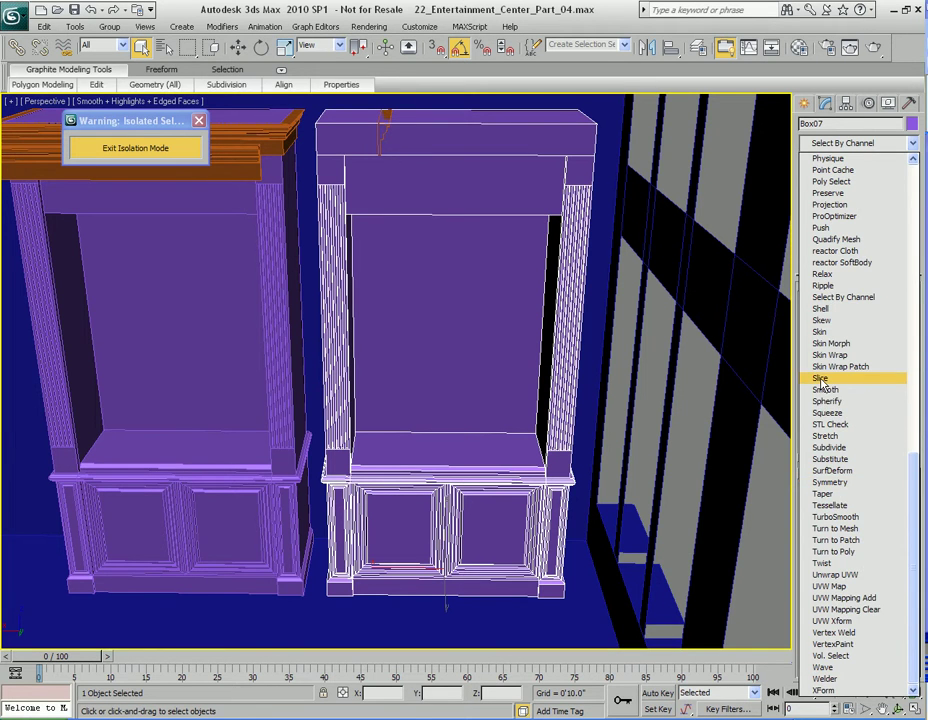
click(824, 379)
alt+middle_drag(512, 449, 566, 417)
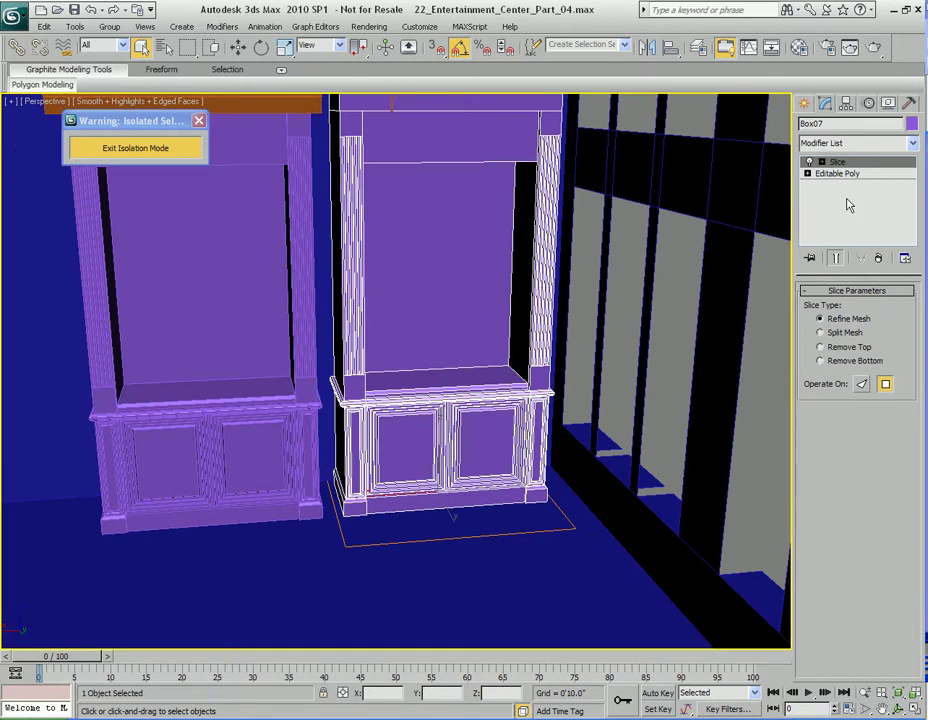
click(822, 162)
click(860, 173)
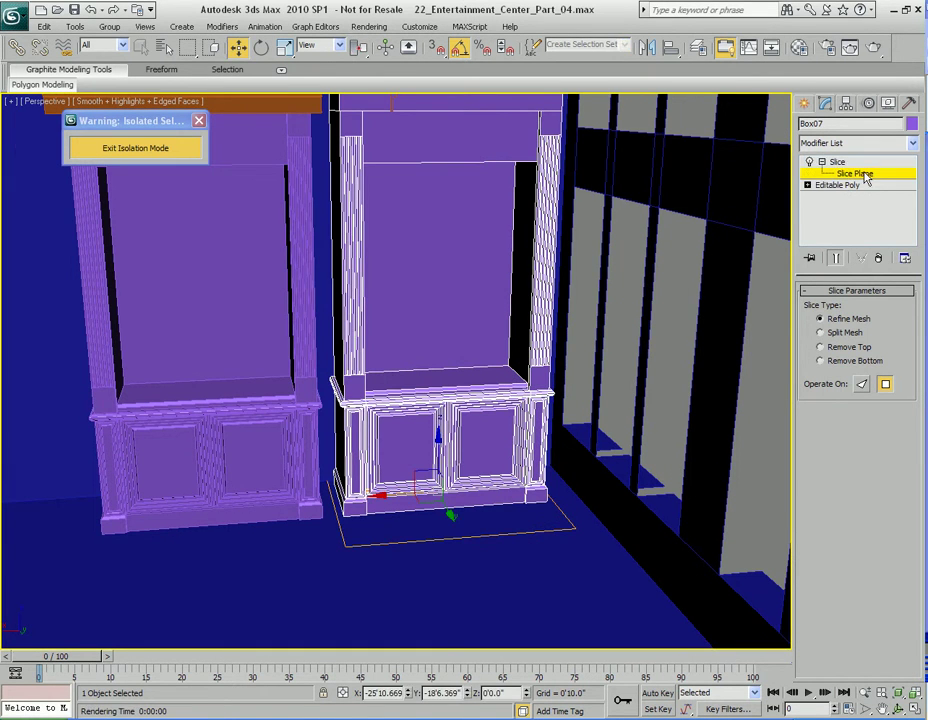
Step: Rotate the slice plane -90 degrees about Y so it cuts the copied cabinet vertically through its middle
scroll(512, 418, up, 8)
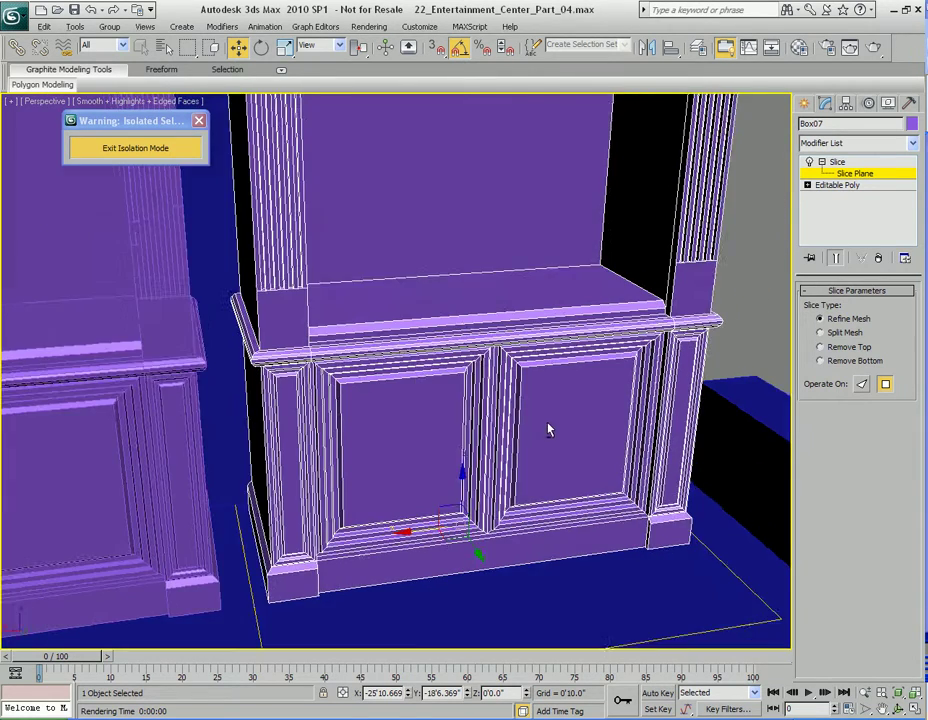
middle_drag(548, 430, 541, 389)
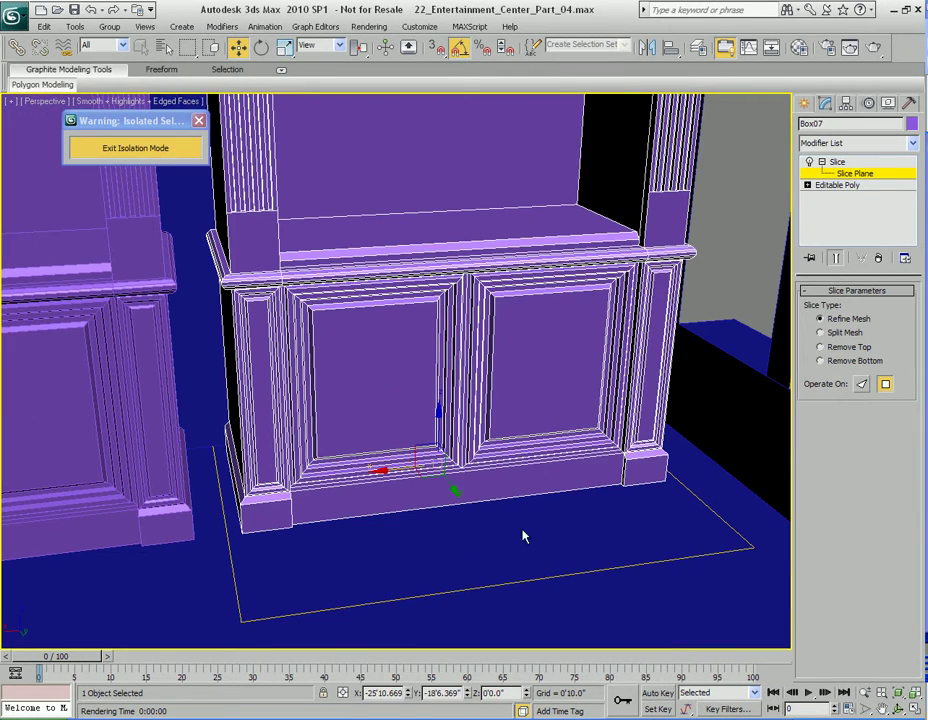
key(e)
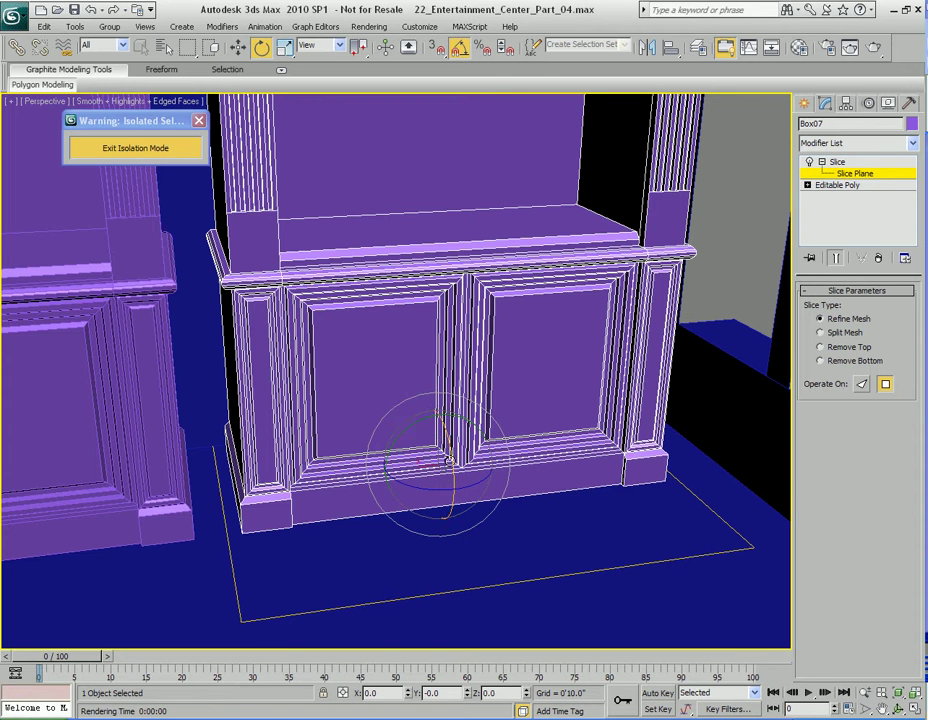
drag(414, 425, 449, 413)
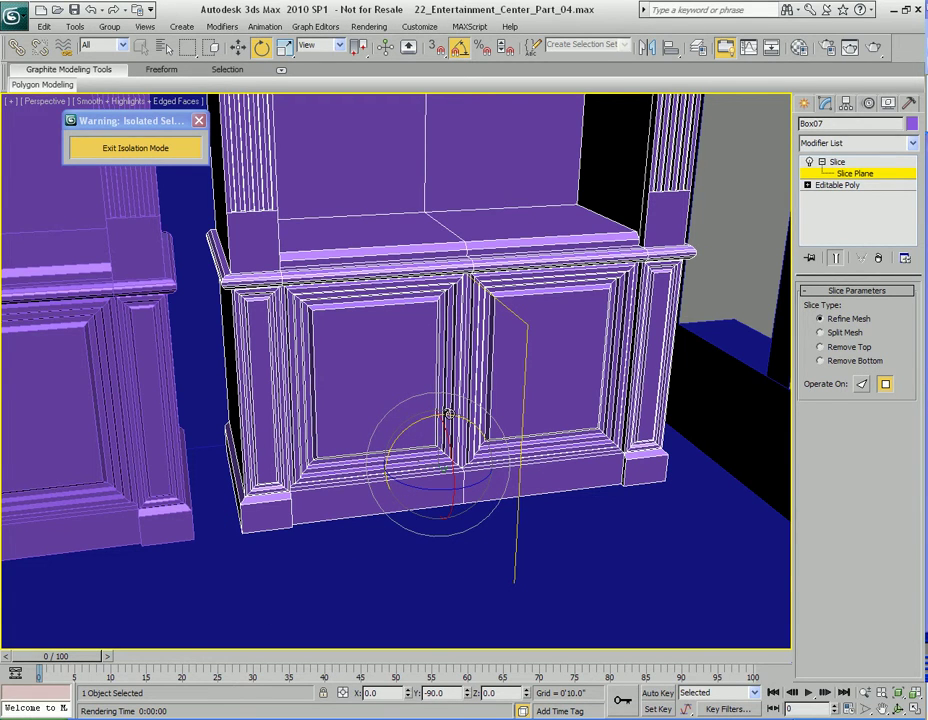
scroll(449, 413, down, 3)
middle_drag(540, 370, 480, 403)
scroll(545, 439, down, 3)
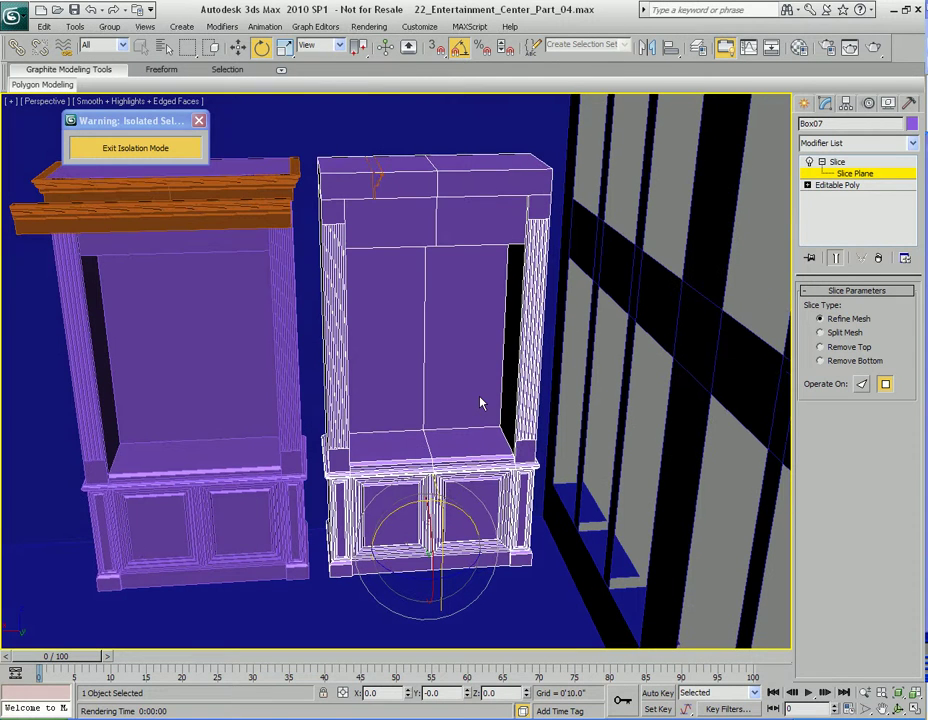
Step: Set the slice type to Remove Bottom to keep half of the copied cabinet, and collapse it to an editable poly
click(845, 347)
click(846, 361)
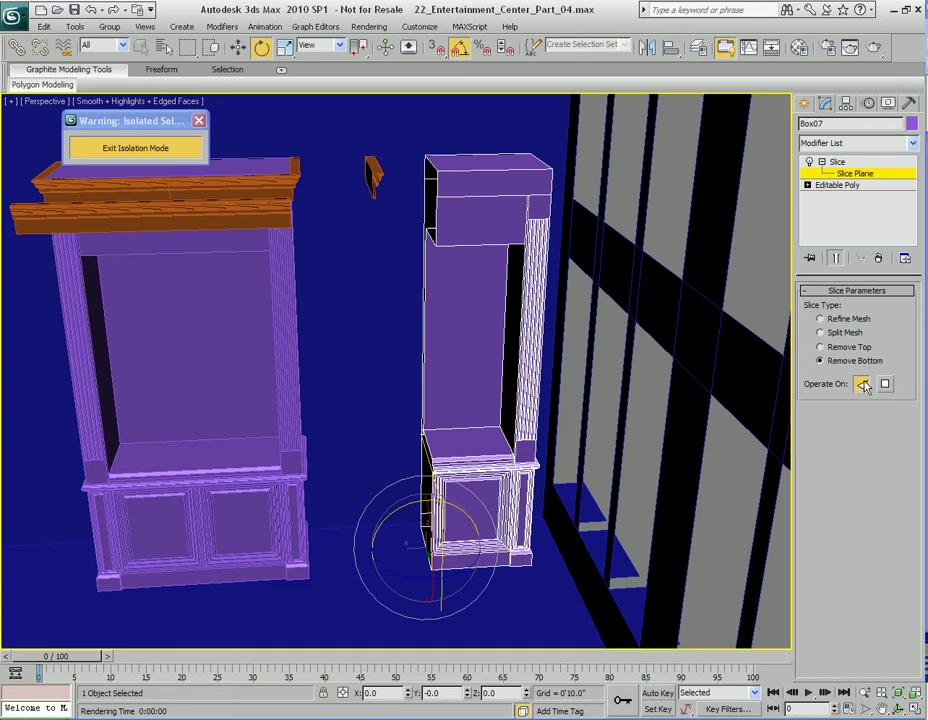
scroll(441, 360, up, 6)
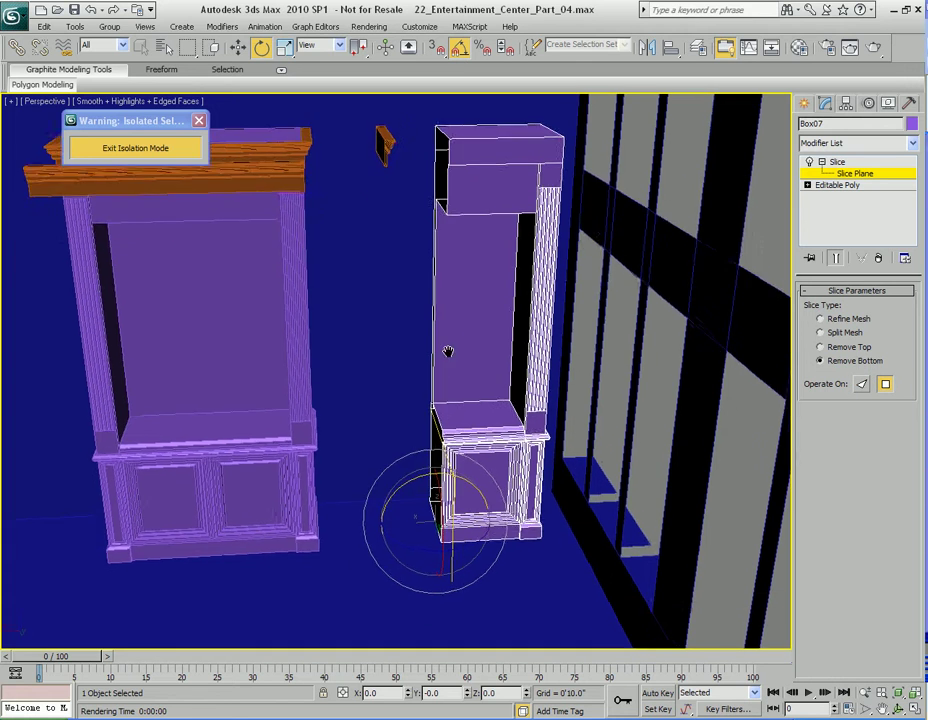
scroll(555, 364, down, 8)
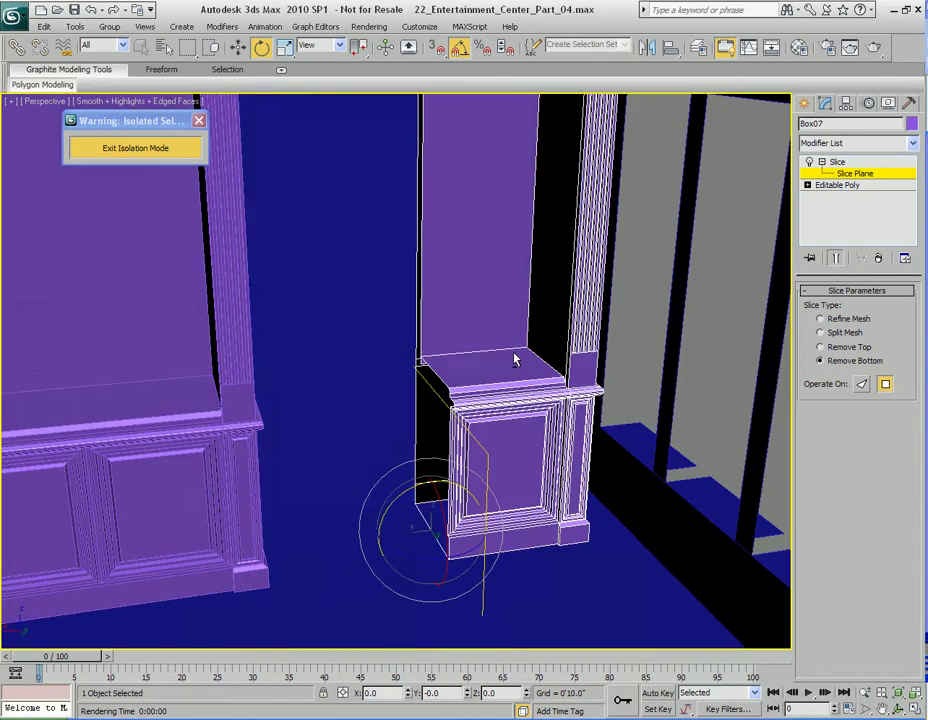
scroll(517, 370, up, 7)
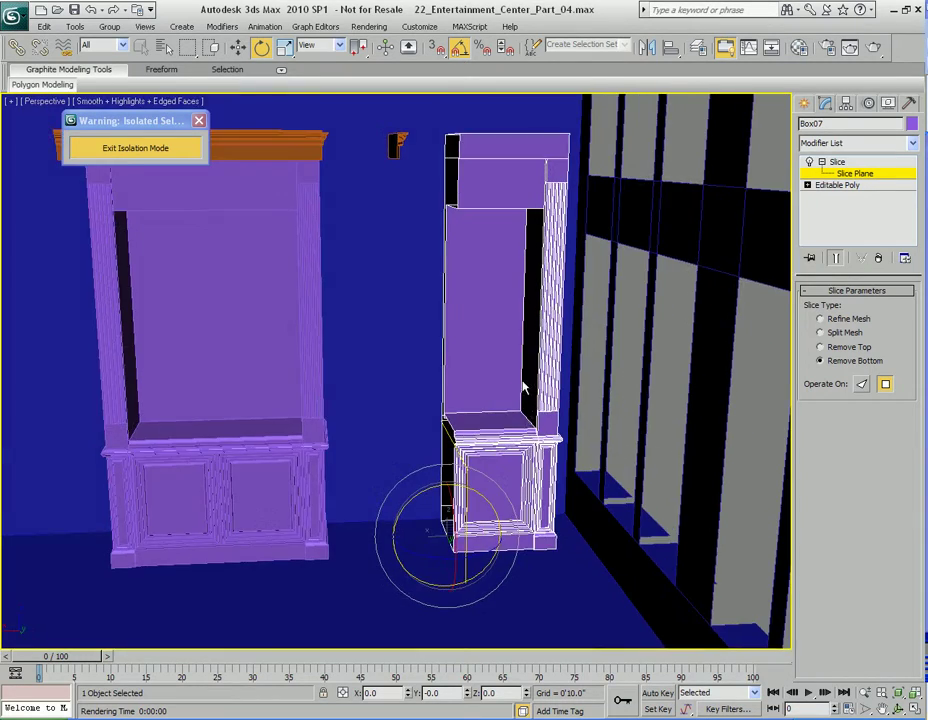
scroll(564, 410, up, 4)
middle_drag(547, 358, 495, 360)
scroll(495, 360, down, 4)
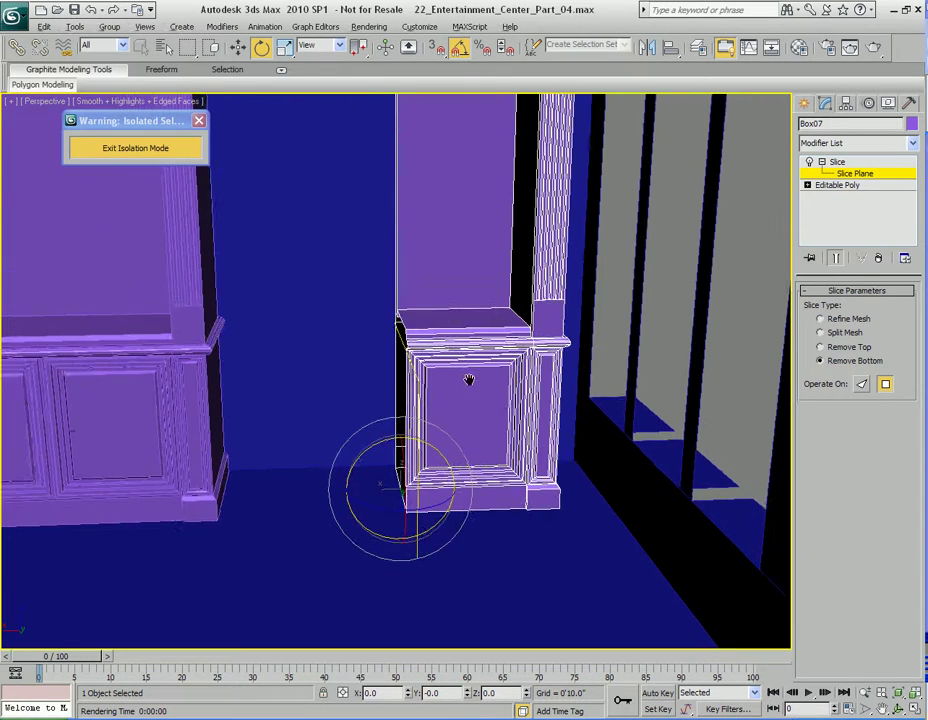
scroll(470, 380, up, 1)
right_click(876, 198)
click(781, 314)
middle_drag(478, 389, 516, 346)
key(q)
middle_drag(458, 364, 464, 415)
Step: Compare with the reference photo, grow a selection from the half cabinet's door panel to its frame moldings, and delete those polygons
drag(926, 200, 632, 67)
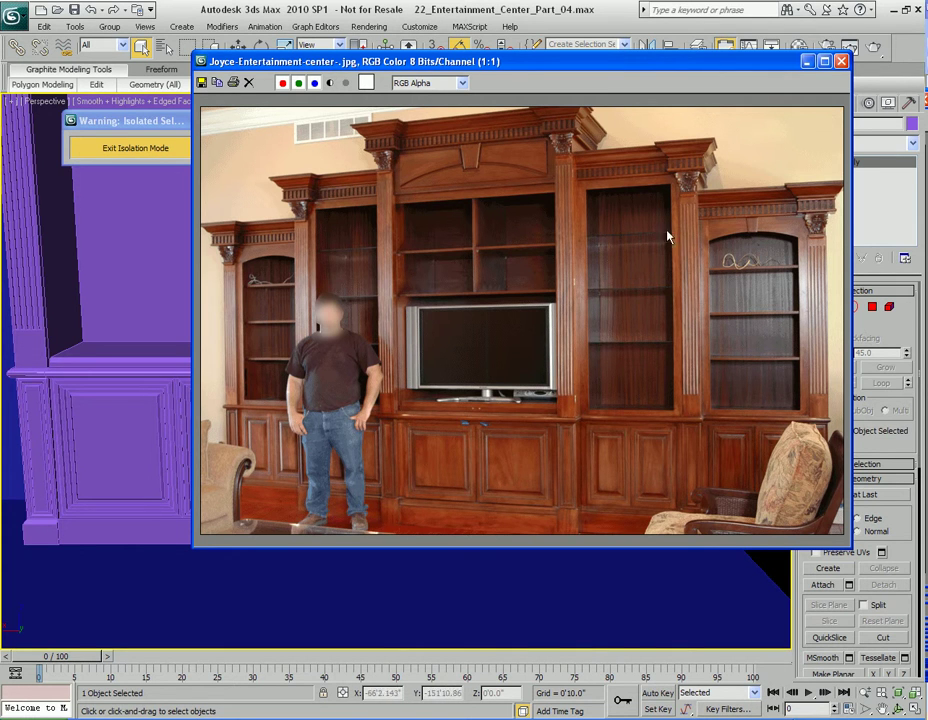
drag(567, 61, 927, 62)
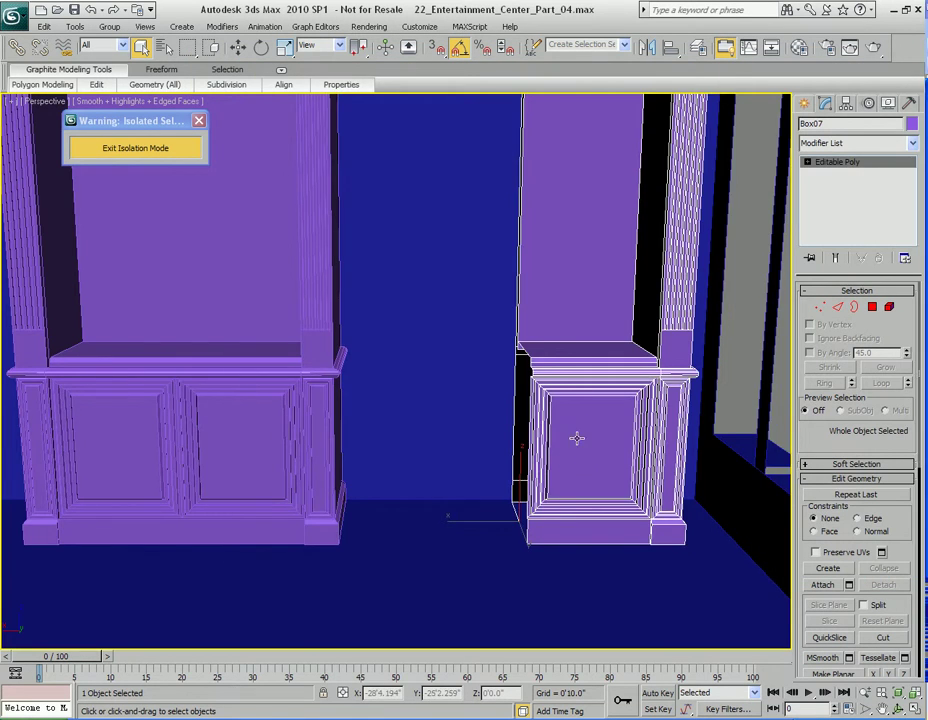
middle_drag(577, 438, 503, 439)
scroll(503, 439, up, 3)
middle_drag(600, 466, 498, 408)
scroll(497, 418, up, 3)
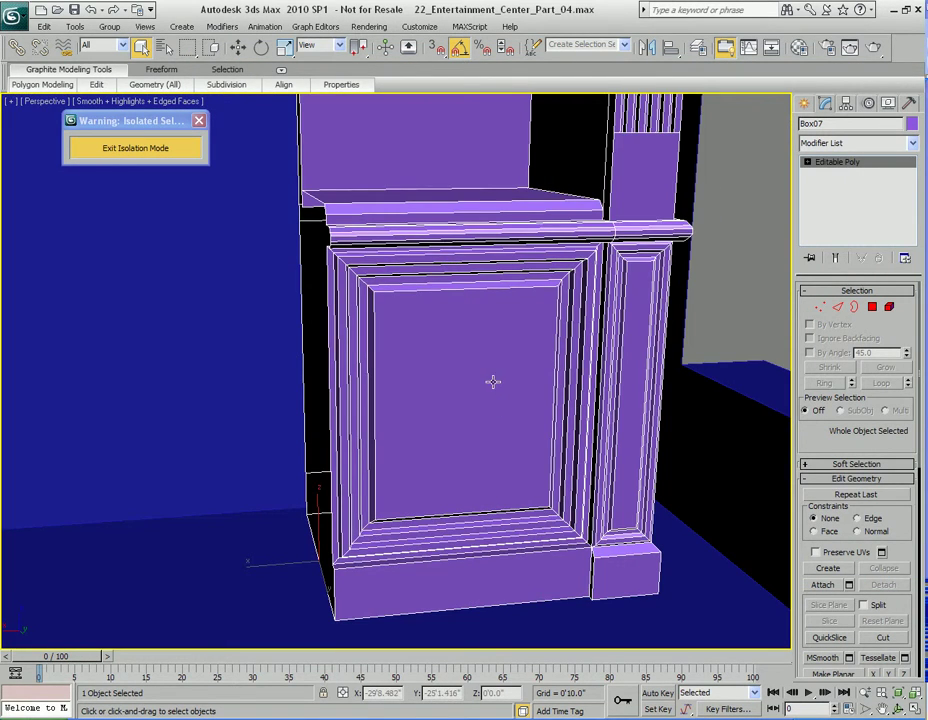
alt+middle_drag(478, 373, 495, 406)
key(4)
click(466, 369)
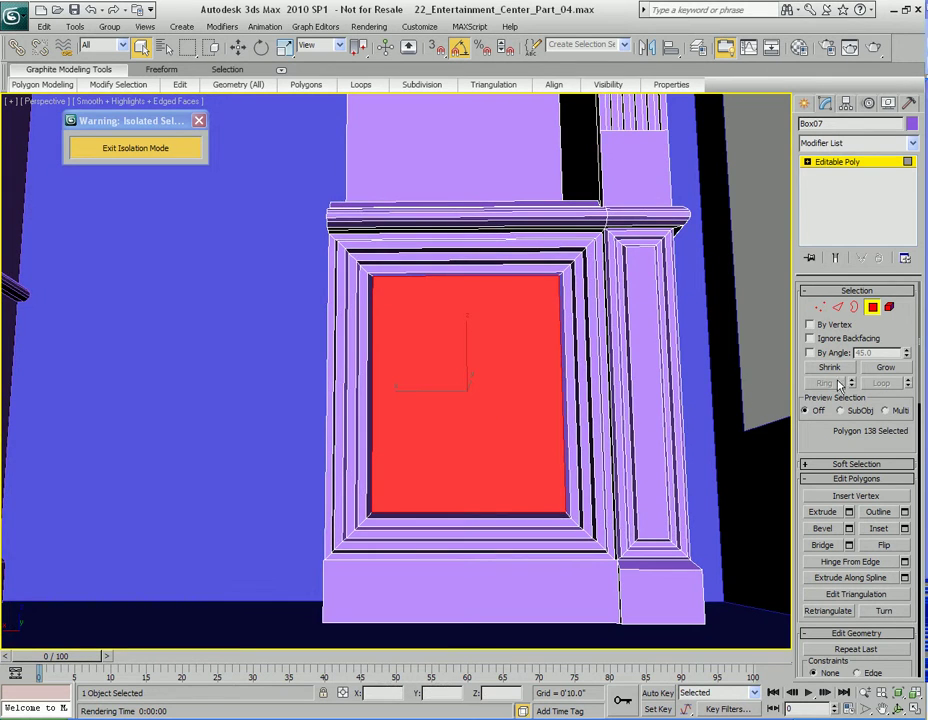
click(885, 367)
click(884, 368)
click(884, 368)
click(884, 368)
alt+middle_drag(412, 352, 481, 294)
scroll(452, 338, up, 3)
key(Delete)
Step: Extend the upper edge of the door opening down to just above the base to form a flat front panel
scroll(483, 310, down, 2)
key(2)
middle_drag(470, 362, 467, 307)
click(478, 237)
alt+middle_drag(478, 244, 483, 300)
key(w)
shift+drag(467, 140, 466, 404)
scroll(513, 335, up, 5)
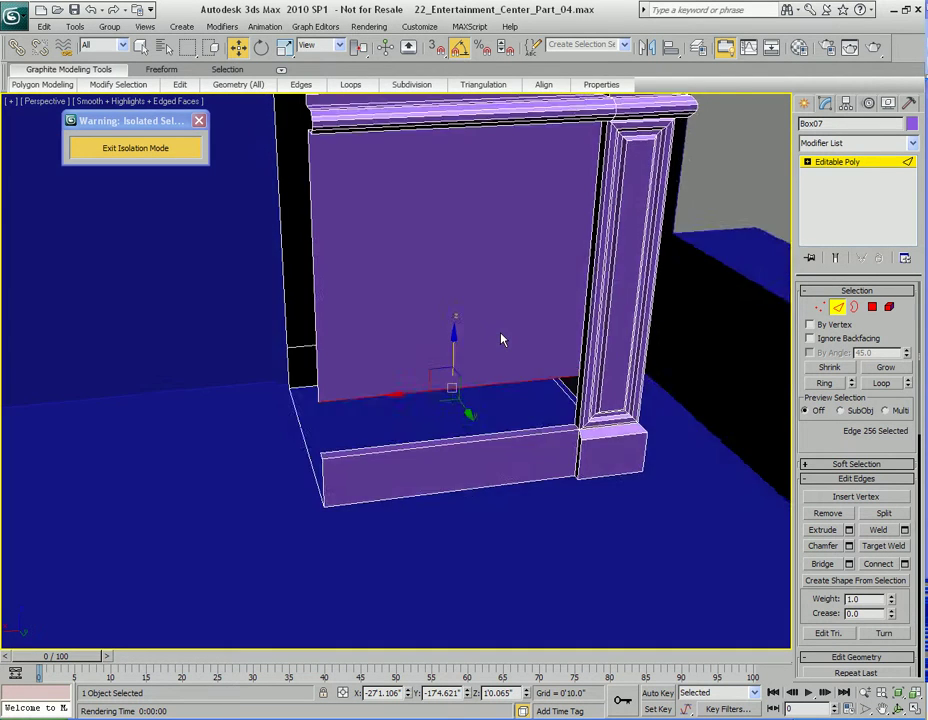
Step: Target weld the flat panel's lower edge to the top edge of the base and leave edge editing
scroll(505, 335, up, 3)
right_click(549, 272)
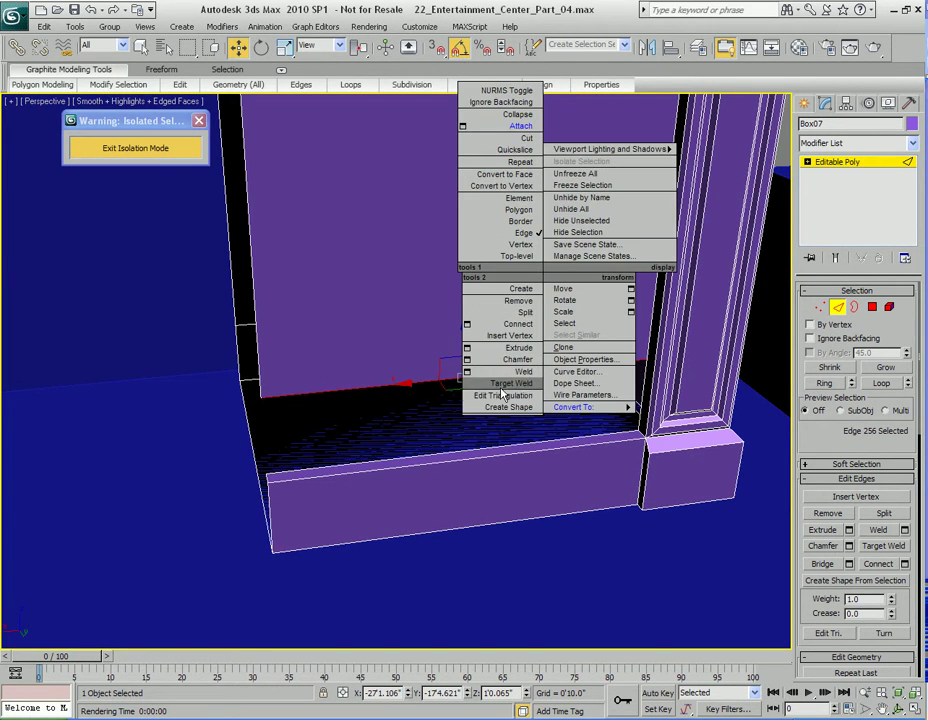
click(501, 386)
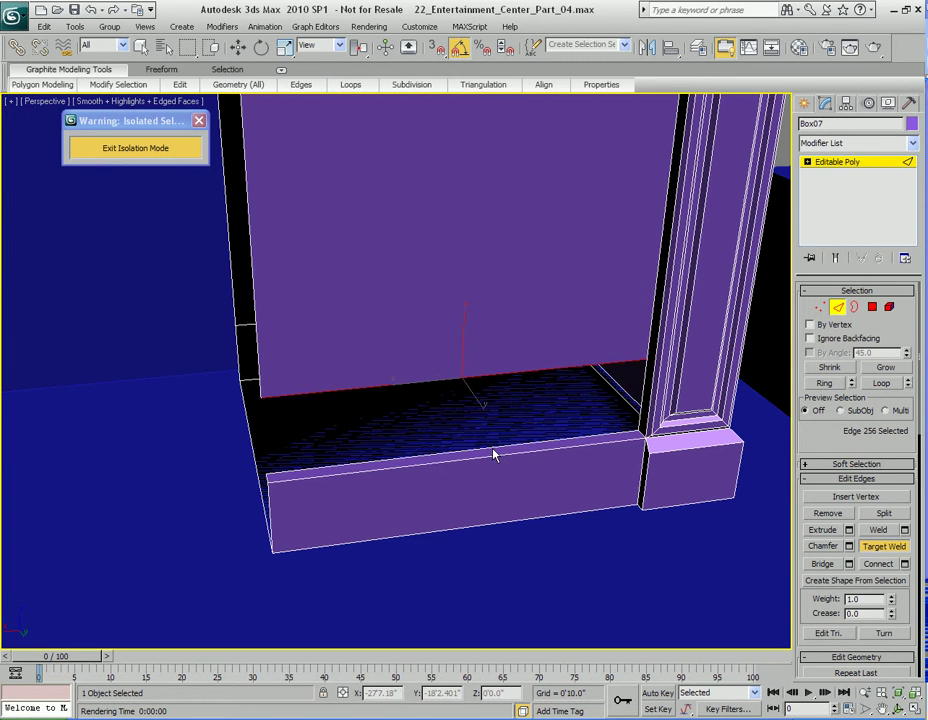
key(w)
right_click(470, 377)
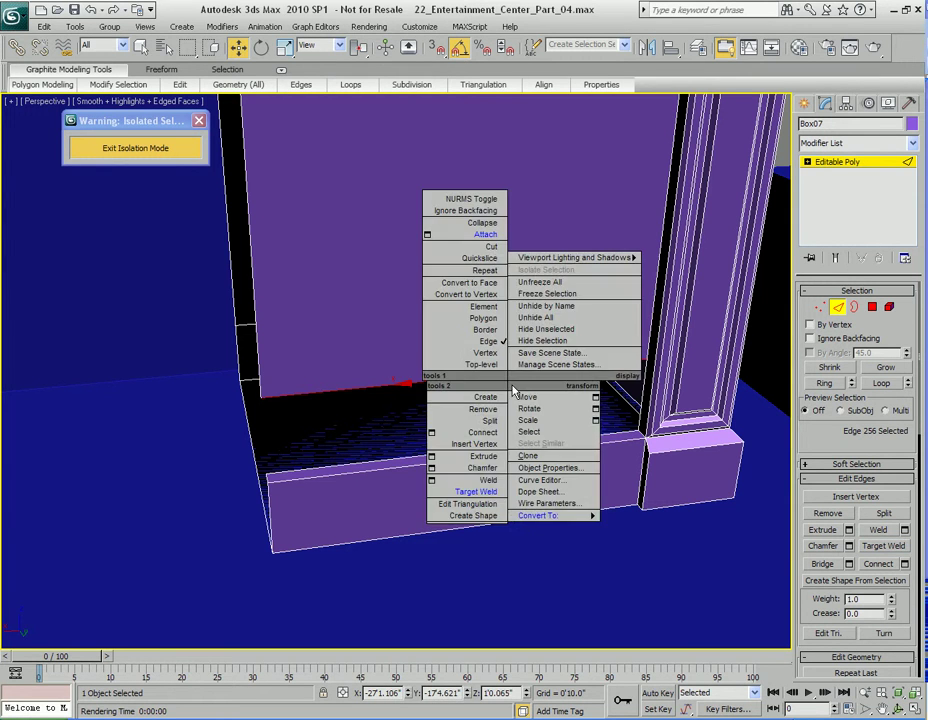
click(451, 522)
click(509, 375)
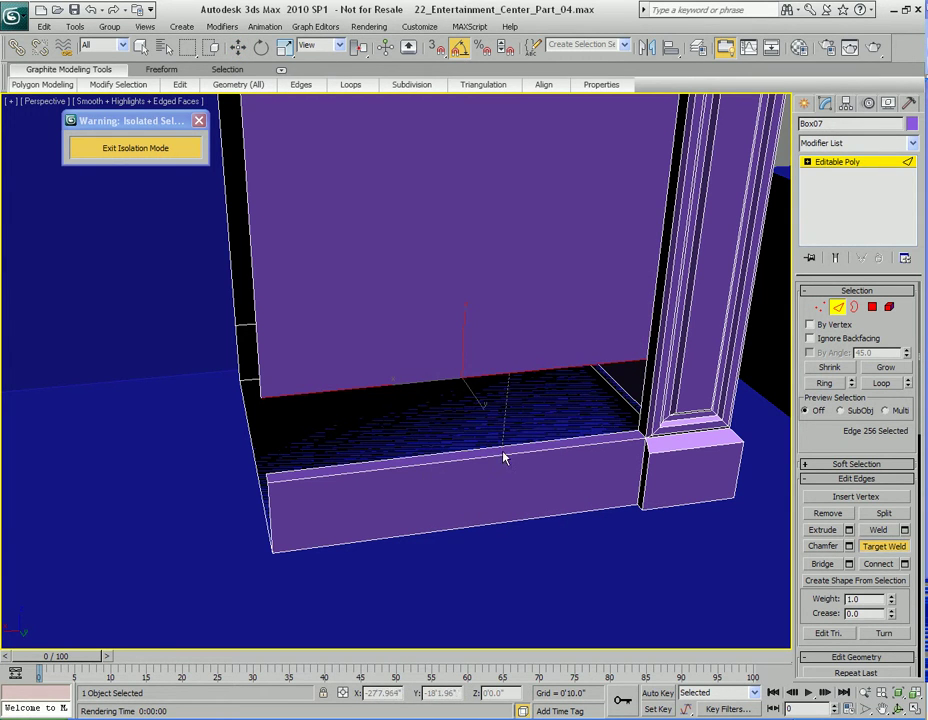
click(503, 449)
middle_drag(460, 353, 476, 408)
scroll(476, 408, down, 5)
key(w)
alt+middle_drag(414, 344, 495, 381)
key(q)
middle_drag(383, 400, 535, 364)
key(2)
Step: Move the half cabinet along X closer to the main cabinet
key(w)
middle_drag(354, 333, 526, 429)
drag(490, 481, 350, 463)
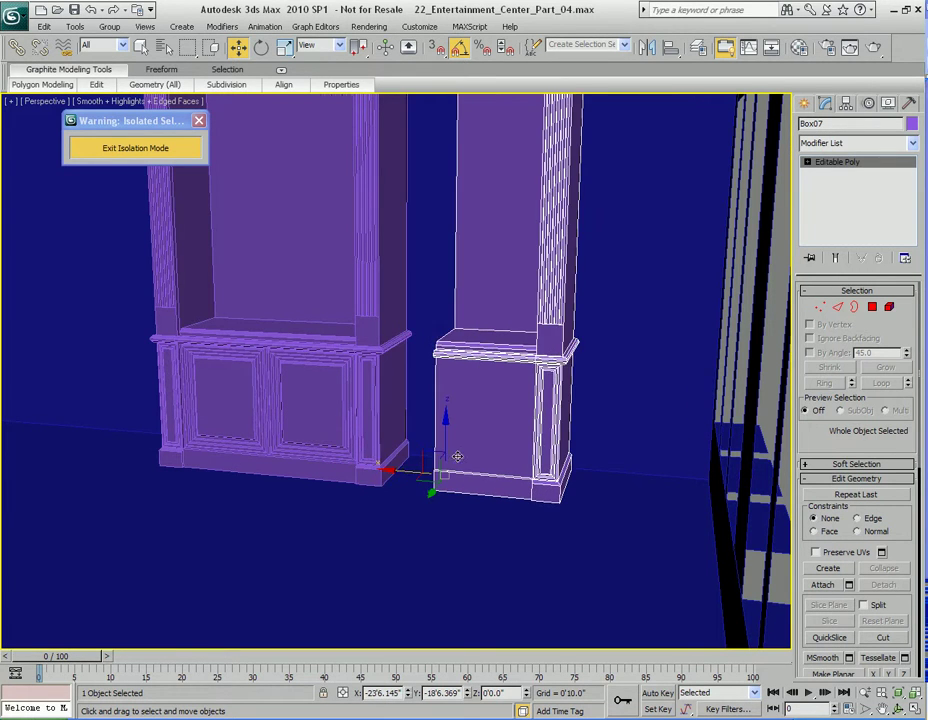
scroll(420, 388, up, 8)
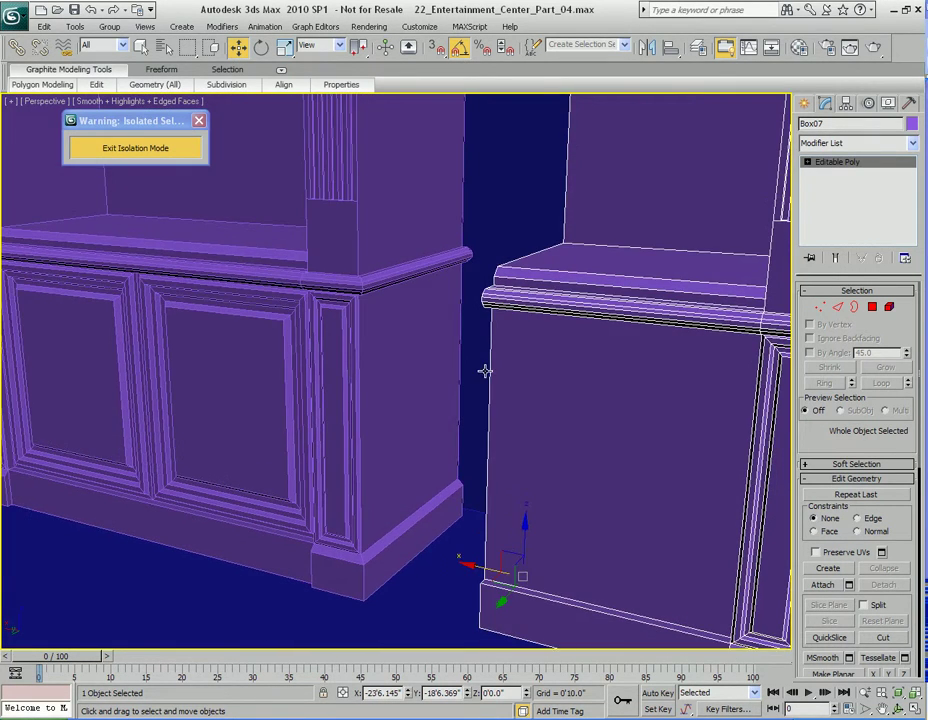
Step: Select the main cabinet's lower side polygon facing the half cabinet and copy its absolute X coordinate
key(2)
middle_drag(481, 404, 483, 352)
key(q)
key(2)
click(403, 318)
middle_drag(403, 318, 418, 377)
key(4)
click(433, 336)
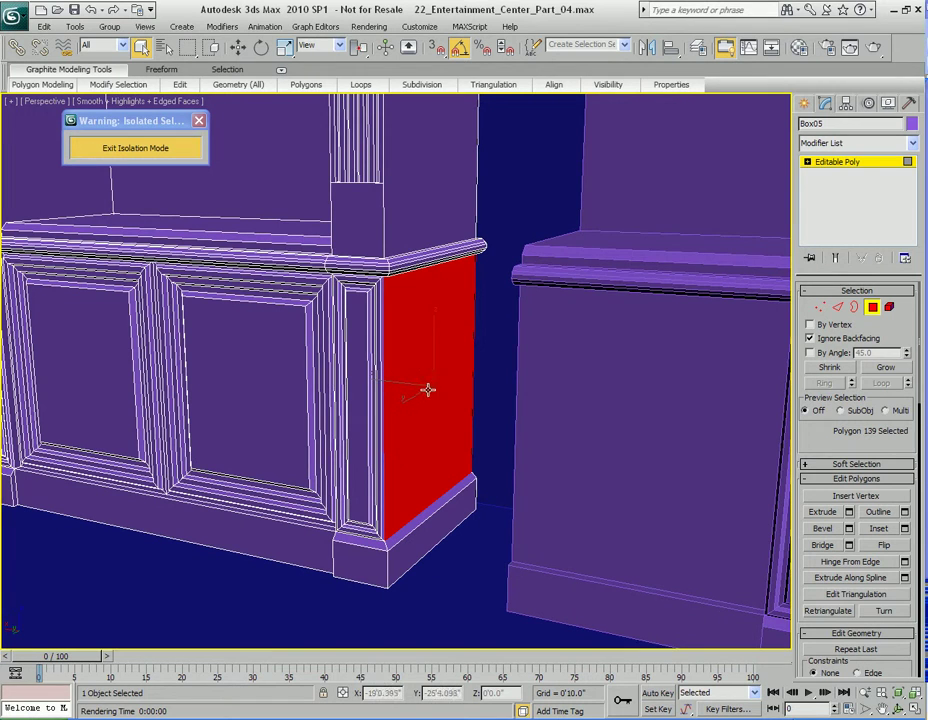
key(w)
key(F12)
double_click(428, 356)
key(ctrl+c)
drag(430, 322, 310, 118)
middle_drag(460, 392, 441, 368)
key(q)
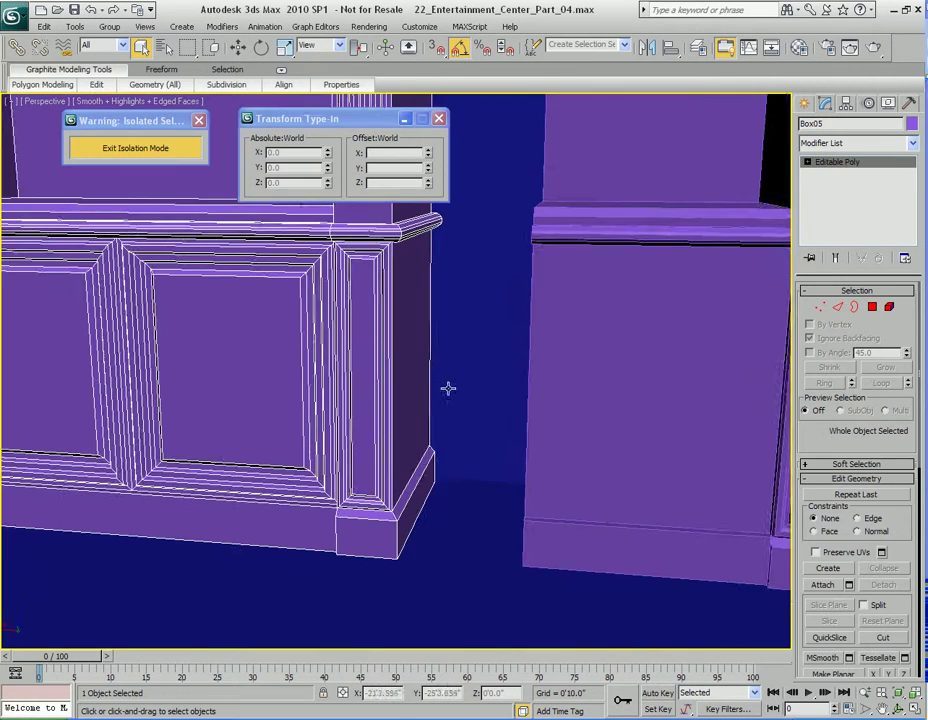
Step: Set the half cabinet's absolute X position to the copied value, -22'1.529", so it butts against the main cabinet
alt+middle_drag(447, 387, 524, 446)
key(w)
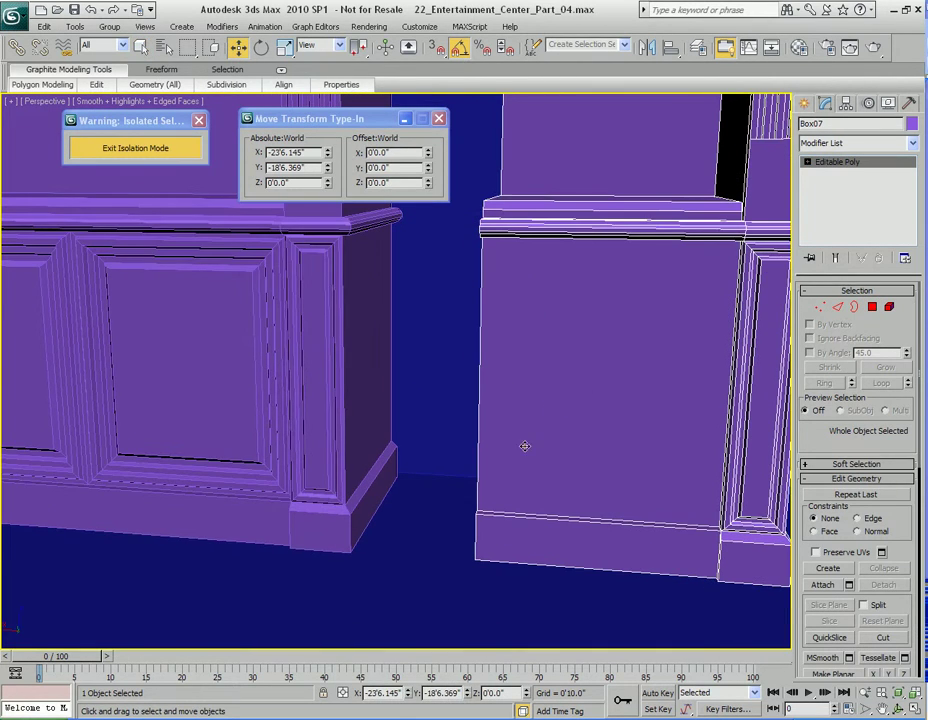
alt+middle_drag(510, 390, 447, 320)
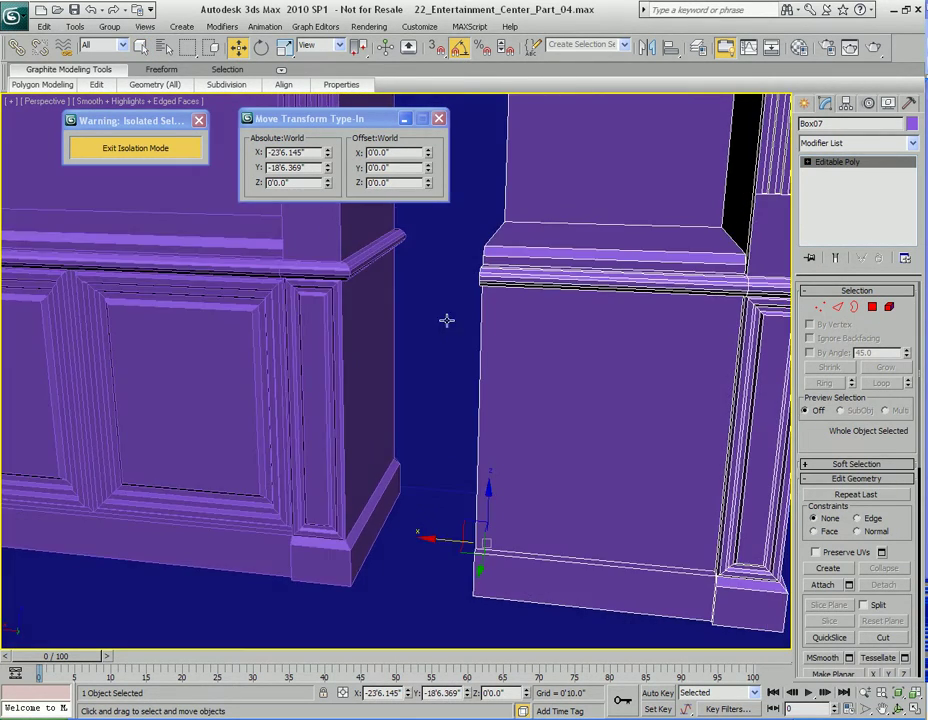
double_click(313, 155)
key(ctrl+v)
key(Return)
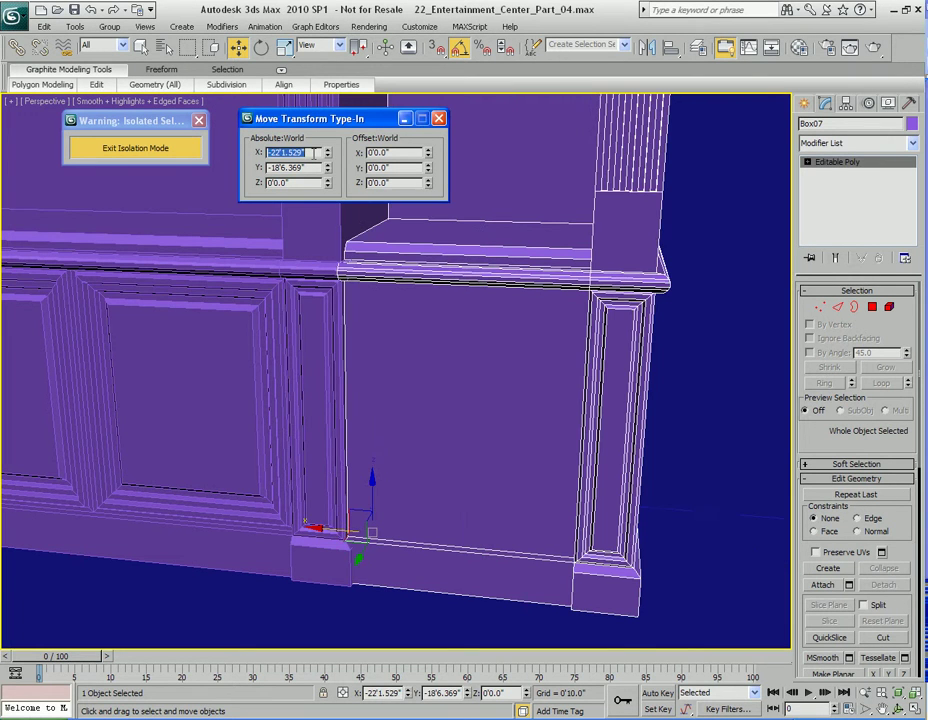
click(438, 119)
Step: Examine how the second cabinet meets the central one in an enlarged view of the reference photo
alt+middle_drag(400, 317, 407, 342)
scroll(416, 331, down, 3)
drag(927, 95, 466, 112)
scroll(474, 278, up, 2)
scroll(425, 155, down, 2)
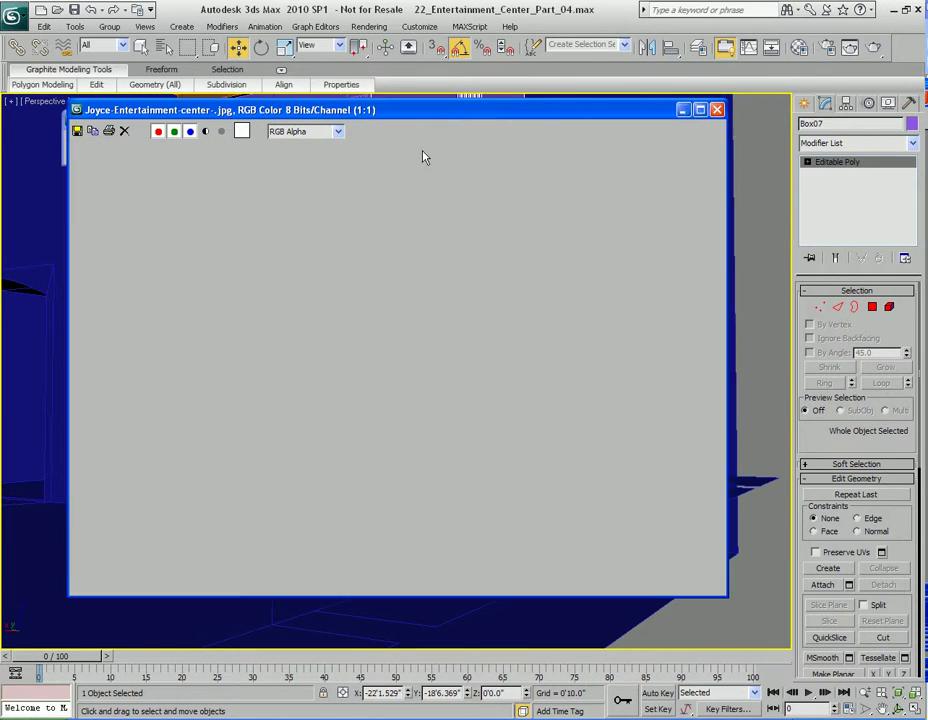
scroll(524, 275, up, 1)
middle_drag(524, 275, 403, 302)
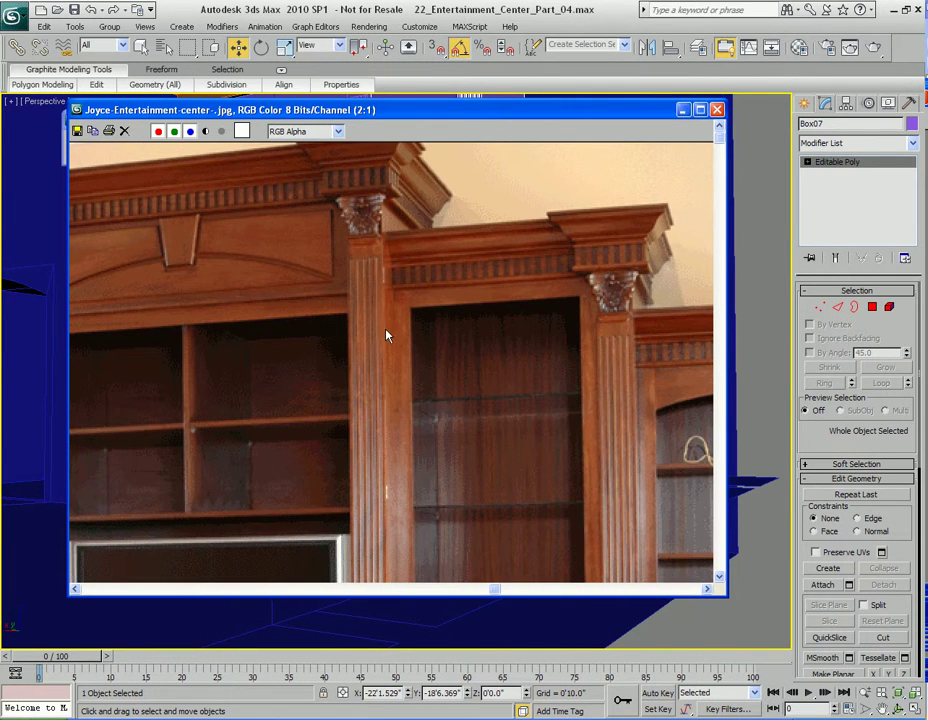
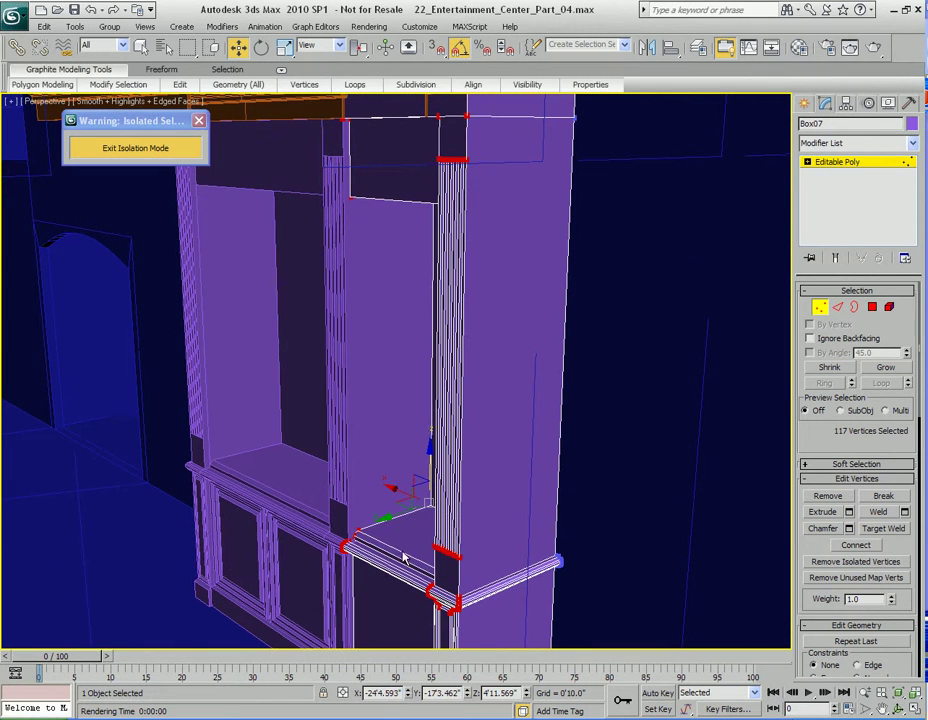
Step: Move the half cabinet's selected front vertices back along Y so its front is set behind the main cabinet's
drag(392, 514, 408, 513)
middle_drag(387, 592, 398, 502)
alt+middle_drag(424, 437, 411, 484)
drag(438, 408, 436, 410)
alt+middle_drag(431, 435, 449, 497)
scroll(446, 494, up, 3)
key(q)
scroll(433, 437, down, 3)
middle_drag(436, 292, 429, 441)
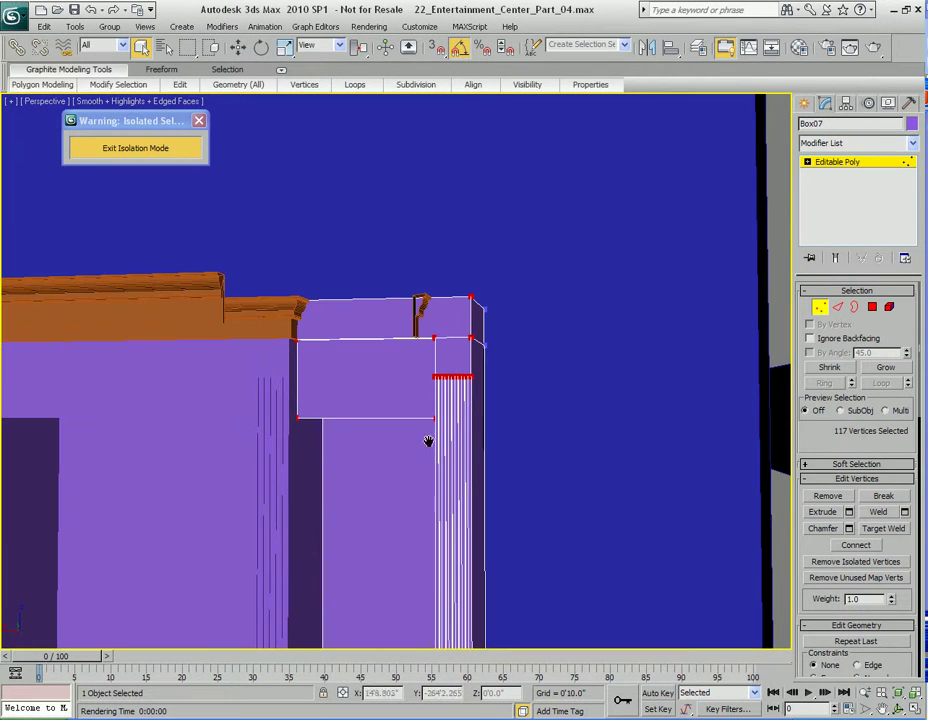
middle_drag(462, 360, 489, 315)
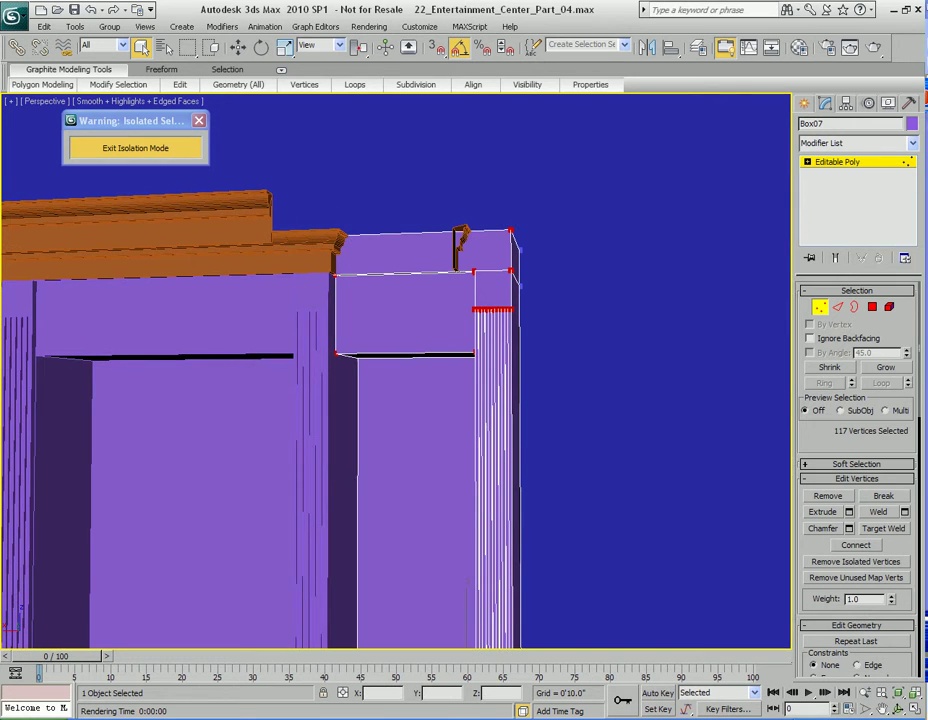
Step: Select the half cabinet's top corner vertices and upper flute vertices and lower them along Z, following the reference photo
drag(926, 126, 570, 128)
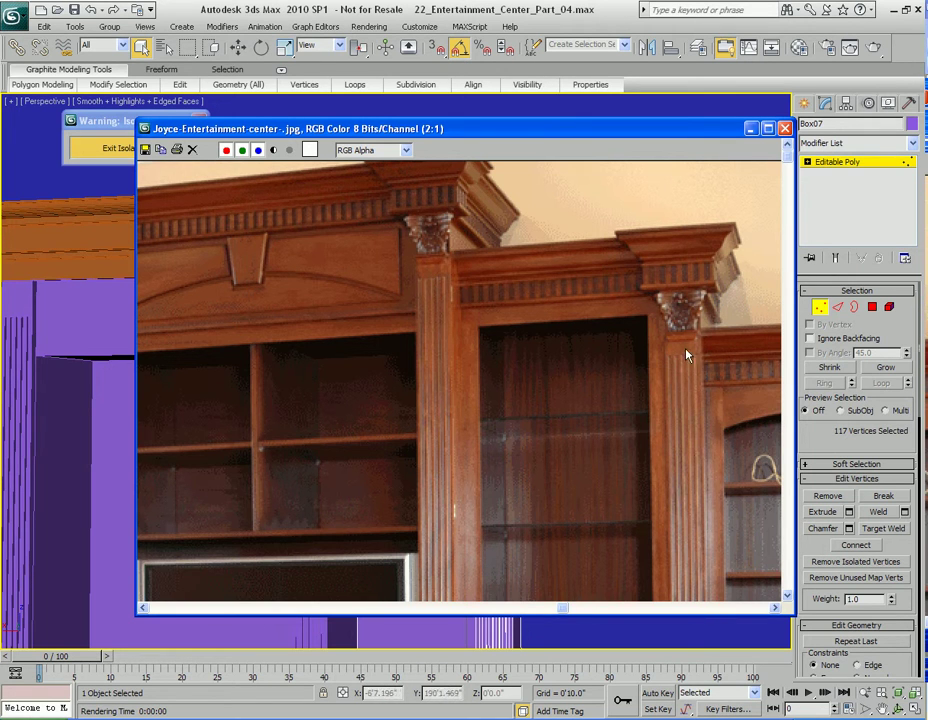
drag(672, 131, 927, 150)
mouse_move(549, 344)
middle_down()
mouse_move(558, 384)
mouse_move(530, 389)
mouse_move(531, 378)
mouse_move(505, 396)
mouse_move(518, 378)
middle_up()
key(F3)
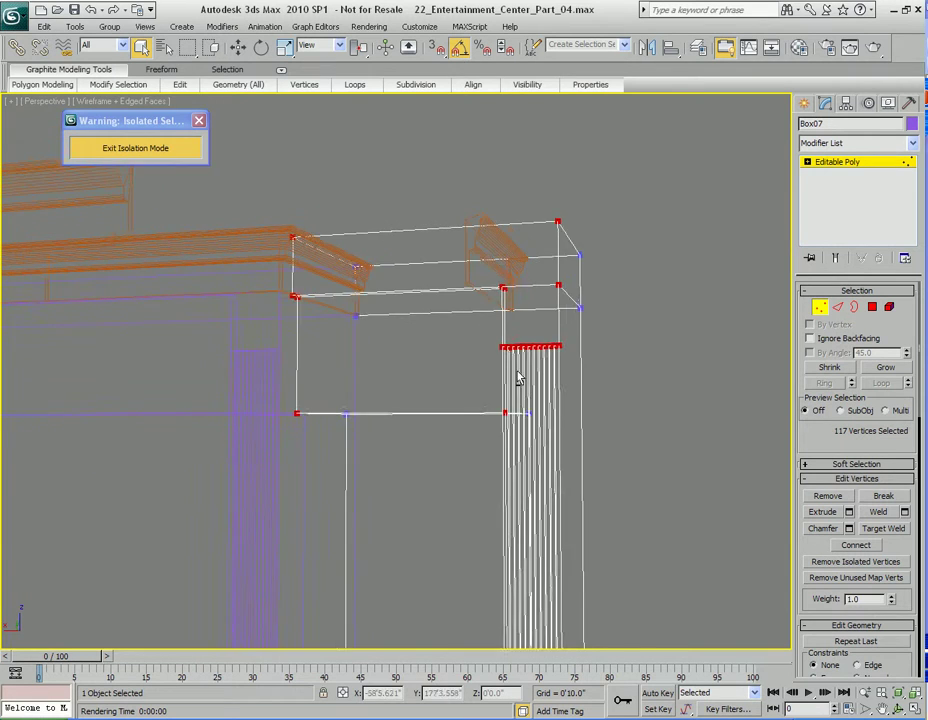
middle_drag(422, 356, 450, 356)
drag(296, 217, 663, 331)
alt+middle_drag(663, 331, 594, 343)
ctrl+drag(494, 307, 630, 360)
scroll(630, 360, up, 3)
middle_drag(630, 360, 489, 348)
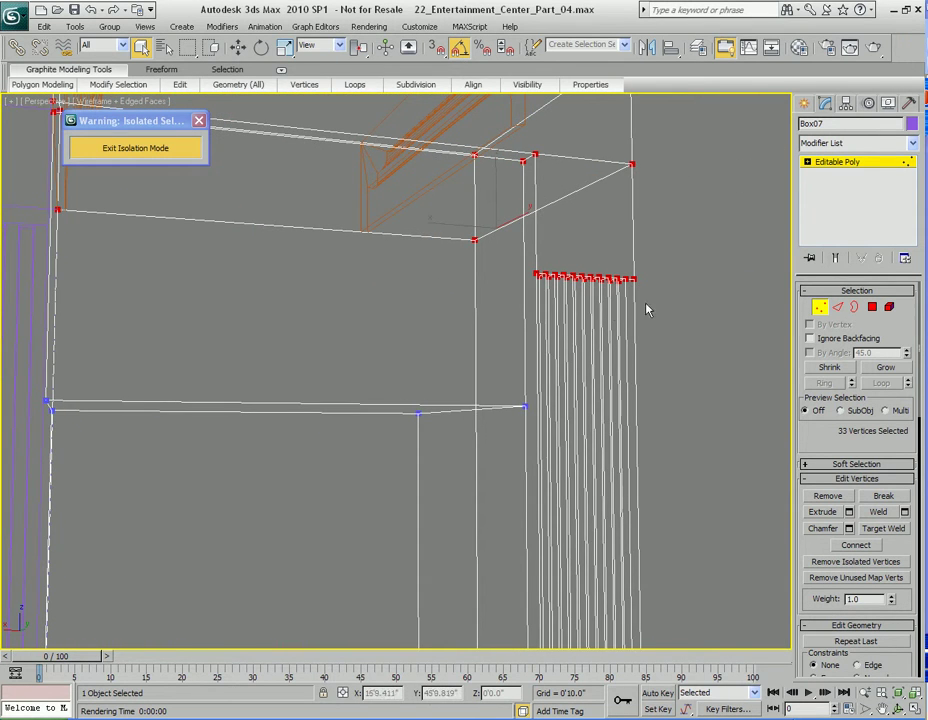
key(F3)
scroll(566, 321, down, 3)
mouse_move(566, 321)
alt+middle_down()
mouse_move(455, 310)
mouse_move(478, 307)
alt+middle_up()
key(w)
alt+middle_drag(570, 204, 604, 208)
drag(580, 205, 579, 290)
middle_drag(418, 275, 505, 312)
scroll(450, 312, up, 3)
Step: Compare the half cabinet's header and the underside of its opening with the reference photo
drag(927, 172, 520, 141)
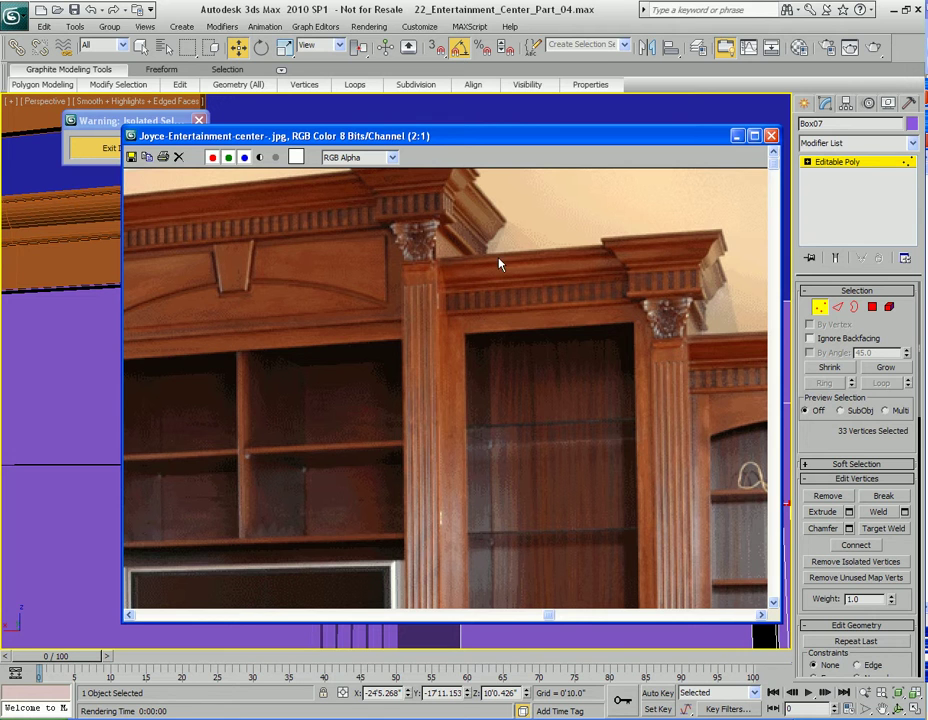
drag(643, 141, 927, 180)
alt+middle_drag(405, 308, 497, 328)
middle_drag(404, 330, 508, 380)
alt+middle_drag(508, 380, 524, 372)
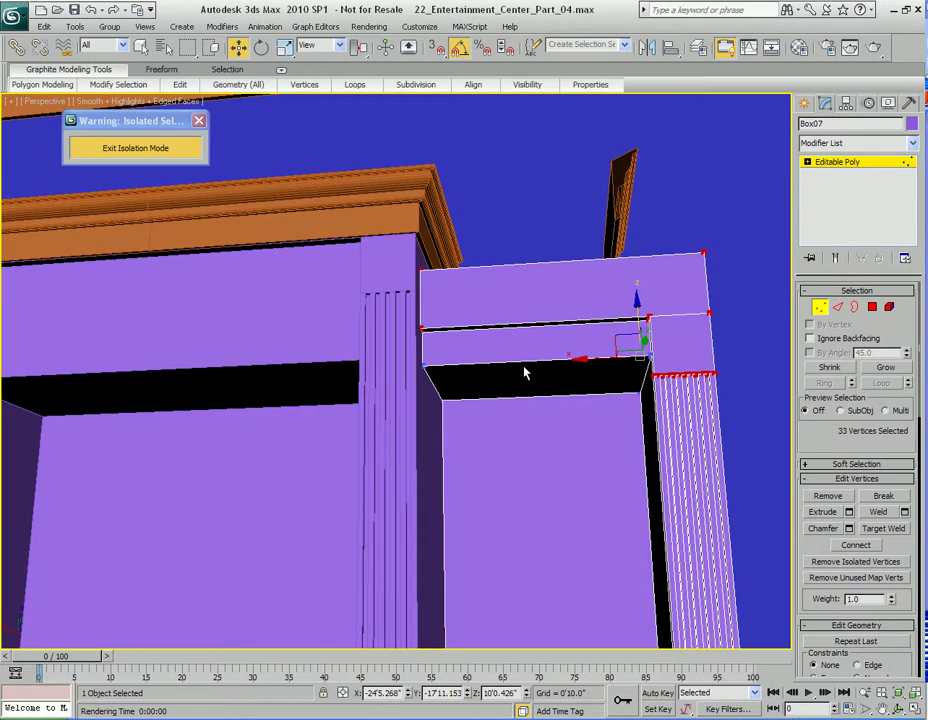
scroll(524, 372, up, 3)
key(4)
click(558, 375)
key(q)
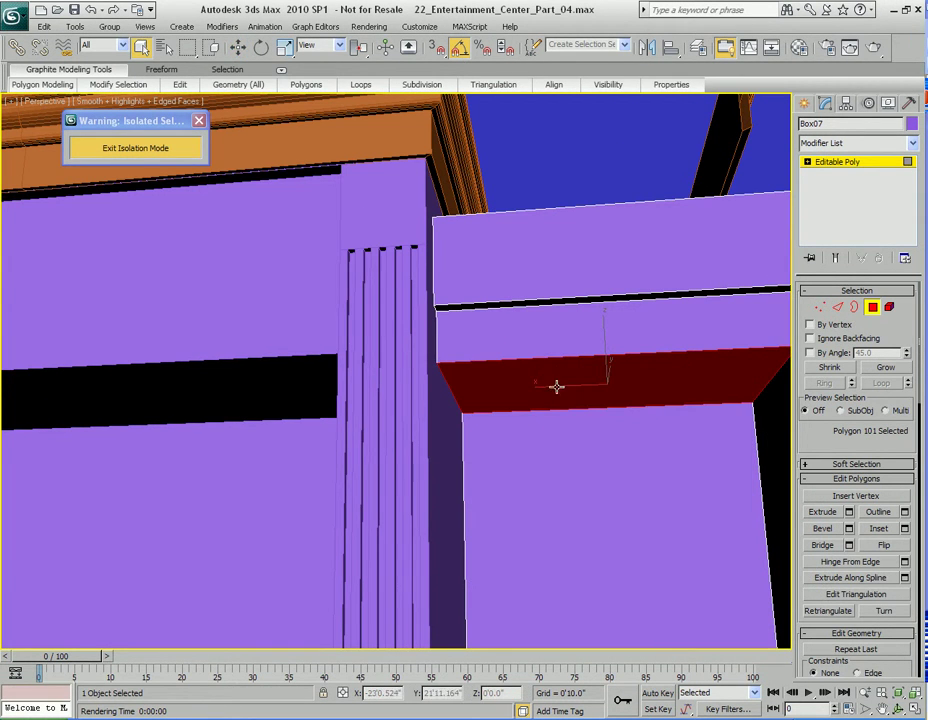
scroll(483, 367, down, 6)
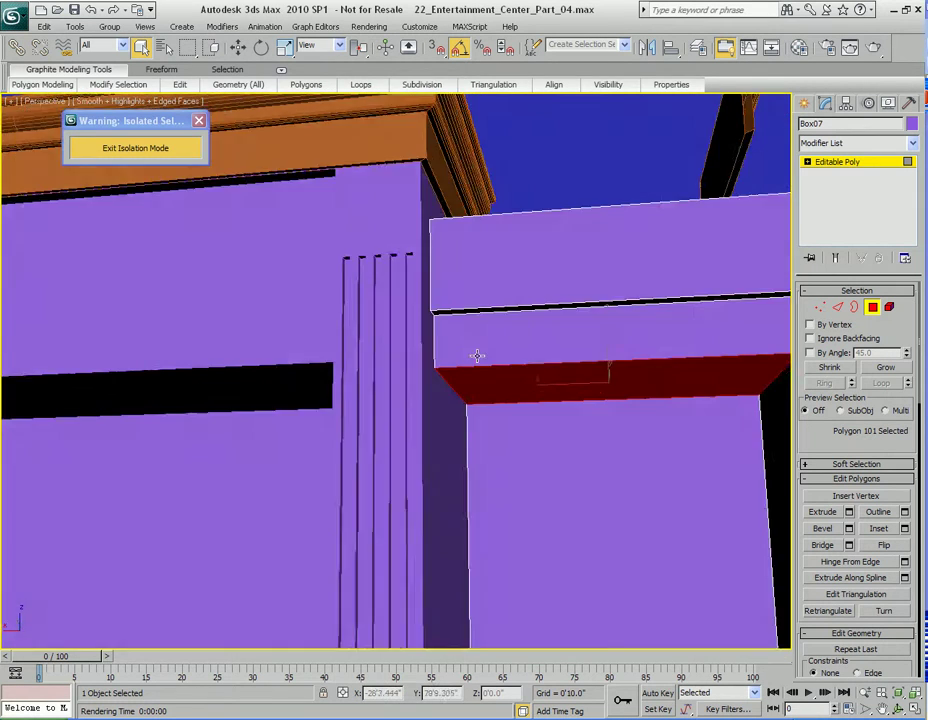
mouse_move(501, 371)
middle_down()
mouse_move(481, 335)
mouse_move(493, 266)
middle_up()
mouse_move(514, 311)
alt+middle_down()
mouse_move(534, 321)
mouse_move(534, 281)
alt+middle_up()
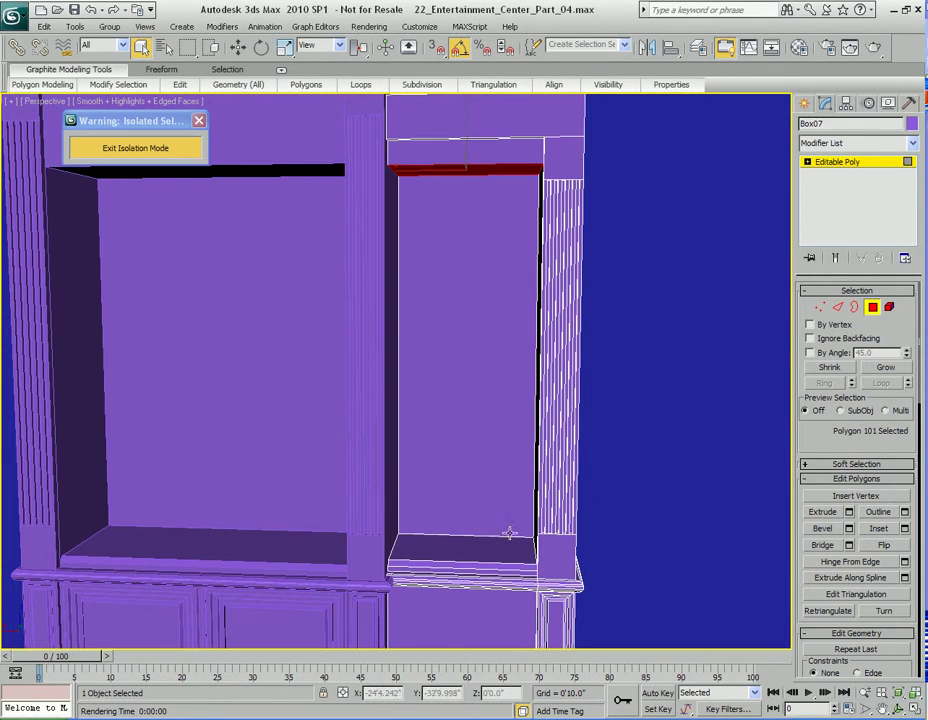
Step: Examine how the bottom of the side cabinet's opening meets the countertop molding in the reference photo
scroll(519, 499, up, 4)
middle_drag(510, 600, 517, 424)
alt+middle_drag(563, 473, 482, 405)
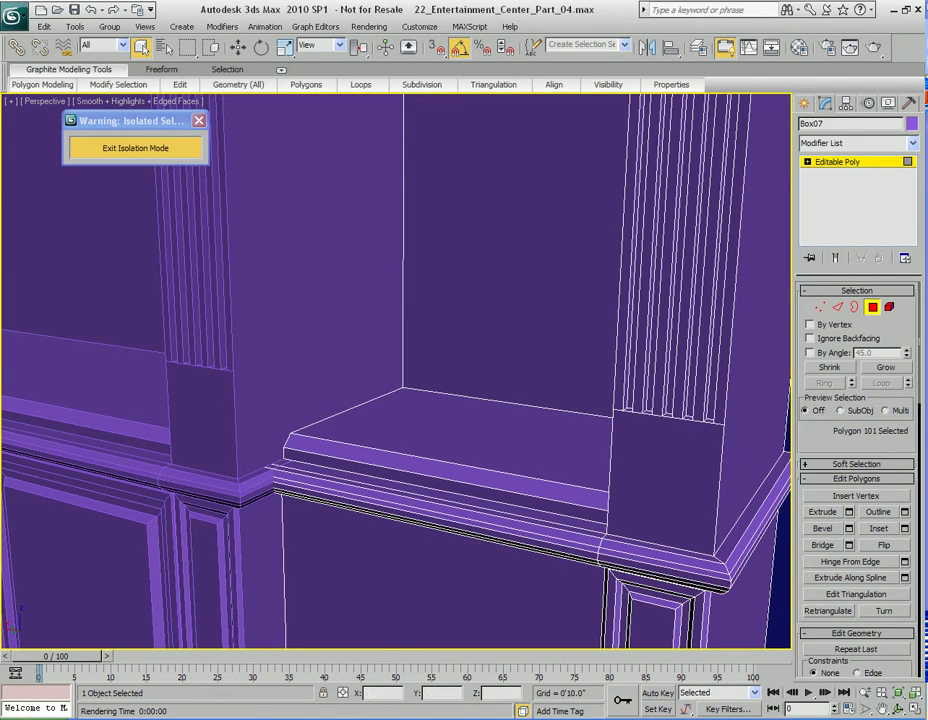
drag(927, 112, 598, 70)
middle_drag(625, 369, 586, 147)
middle_drag(601, 421, 583, 254)
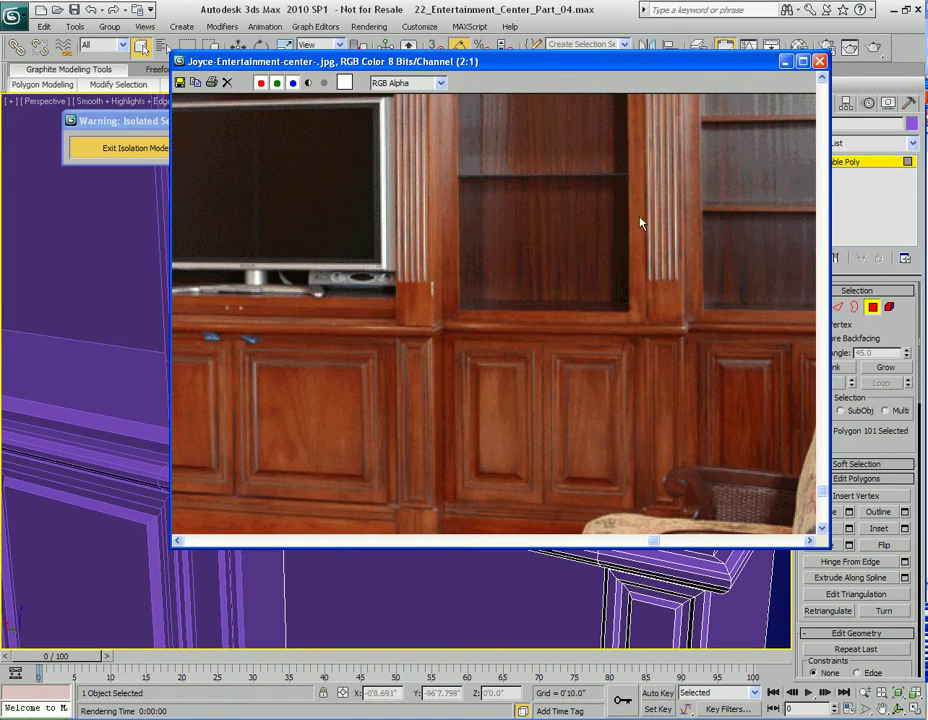
drag(515, 62, 927, 98)
alt+middle_drag(453, 375, 497, 392)
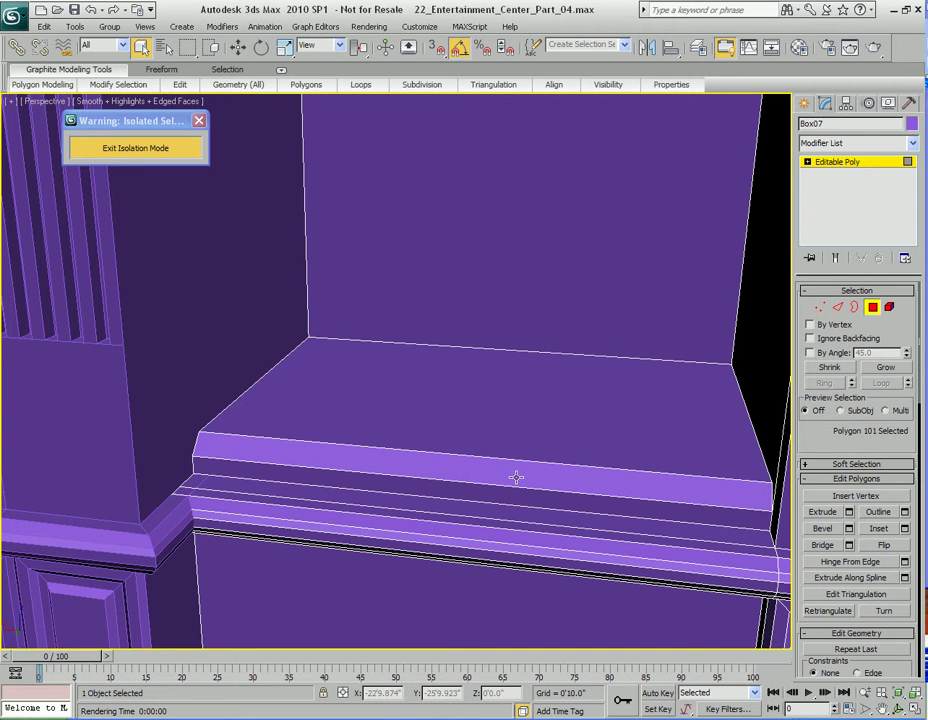
Step: Select the lower edge of the bevel in front of the opening's floor and copy its absolute Z coordinate
click(524, 427)
alt+middle_drag(536, 443, 523, 456)
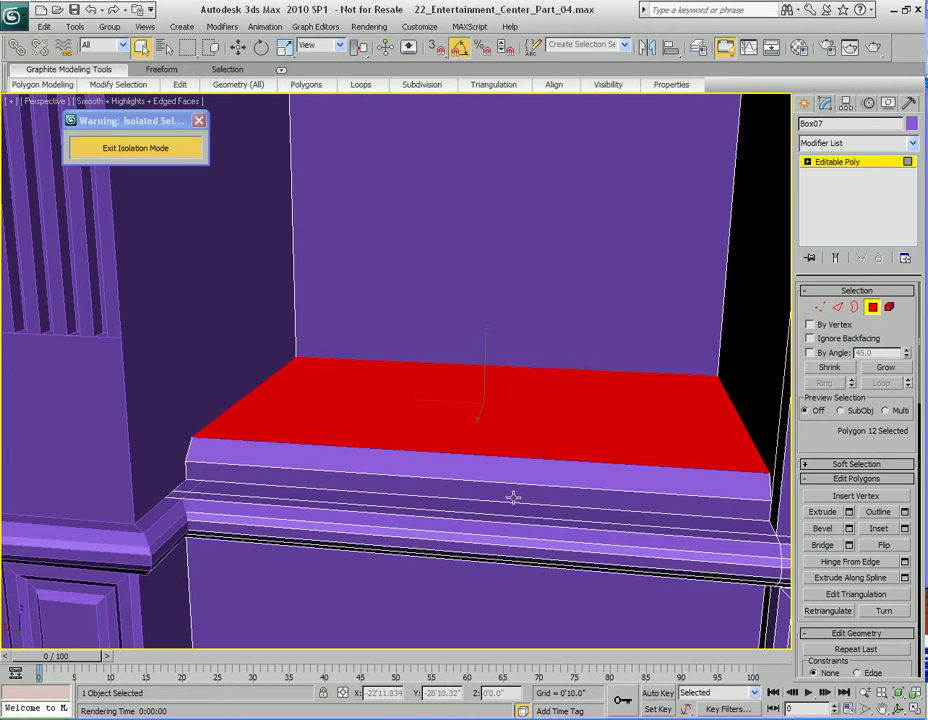
key(2)
key(w)
click(541, 485)
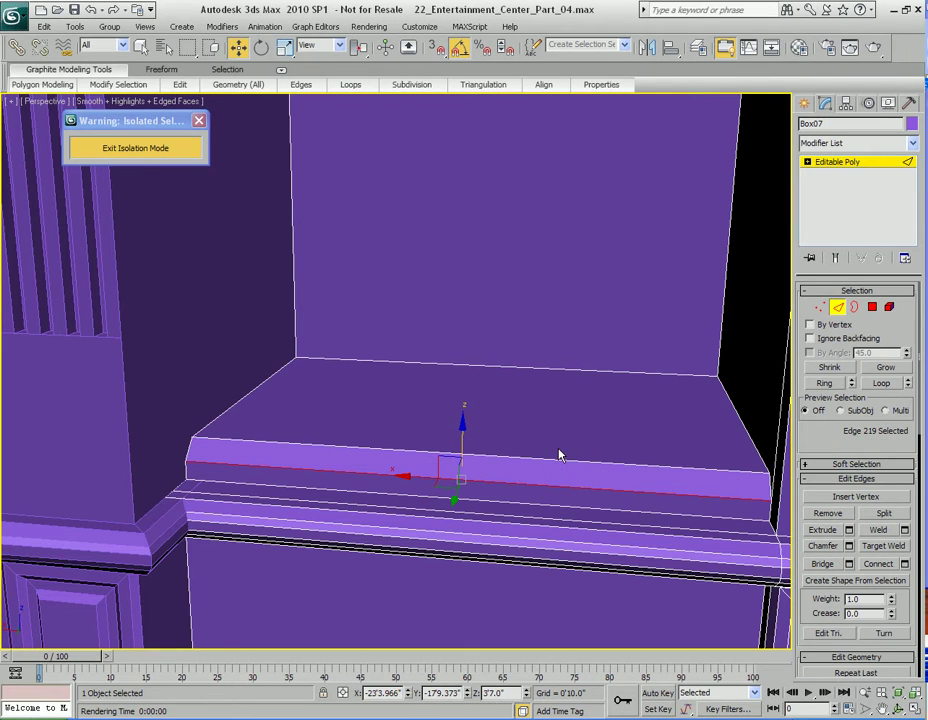
key(F12)
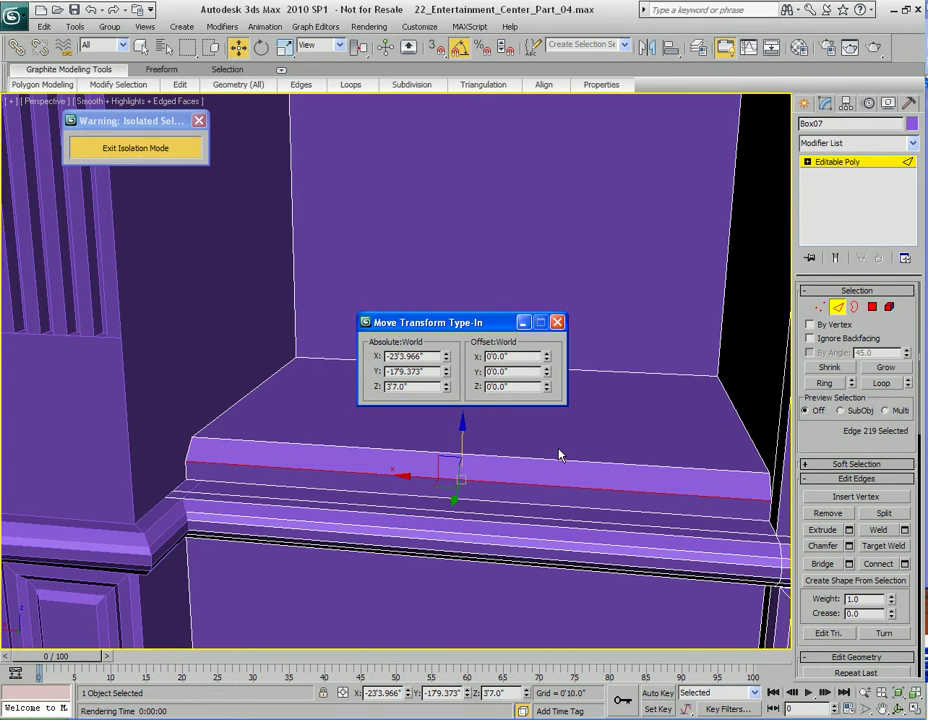
double_click(423, 387)
key(ctrl+c)
Step: Set the opening floor polygon's absolute Z to the copied value, 3'7.0", to level it with the lower bevel edge
drag(433, 330, 480, 218)
alt+middle_drag(545, 395, 535, 362)
key(4)
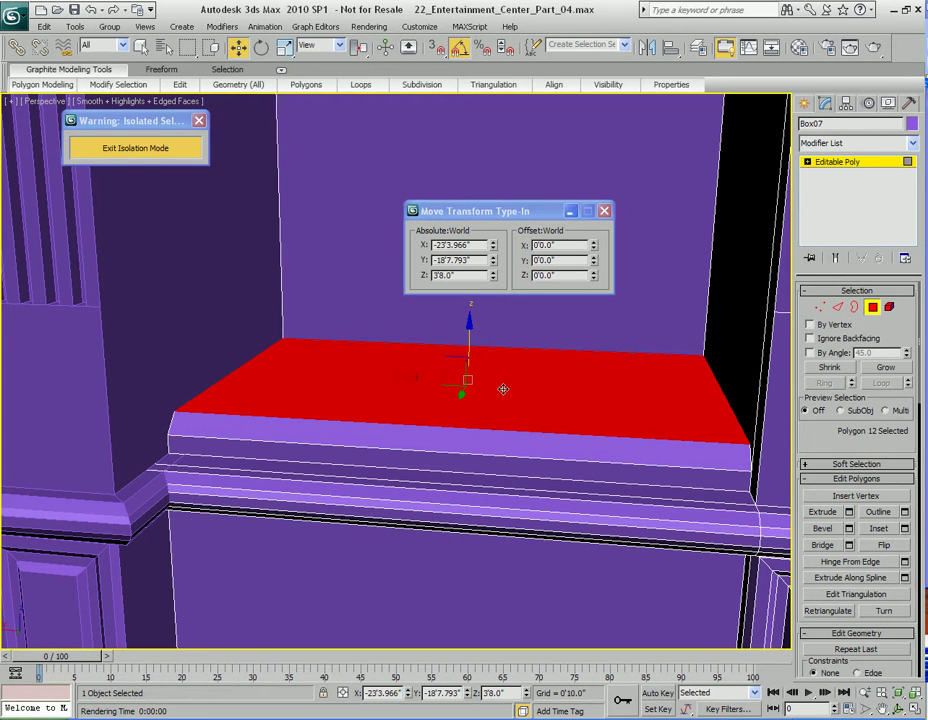
double_click(473, 277)
key(ctrl+v)
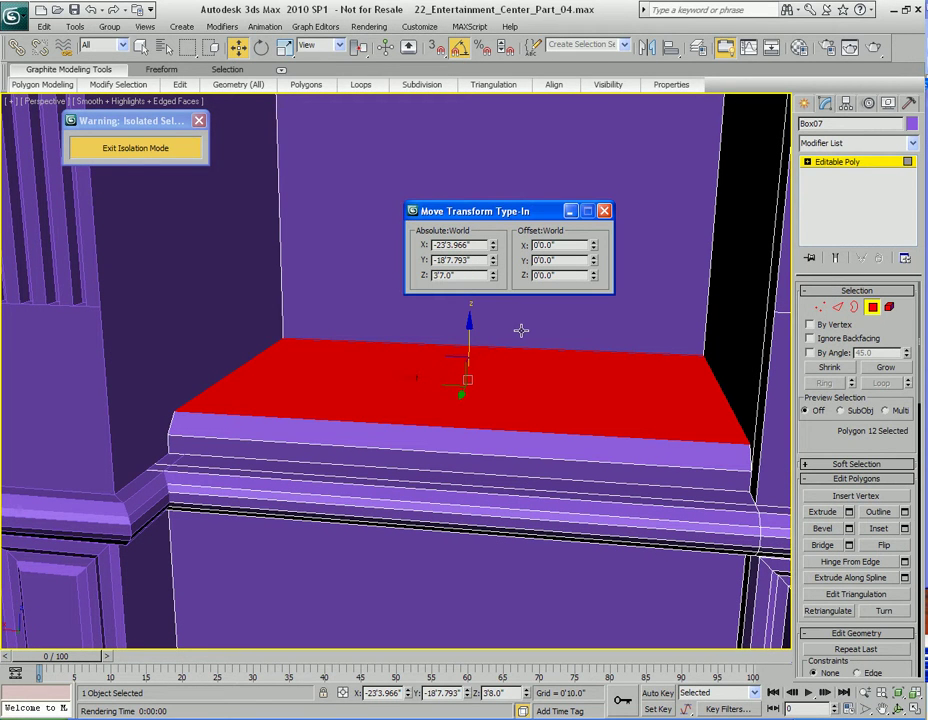
key(Return)
click(604, 211)
Step: Target weld the floor's two front corner vertices to the matching end vertices of the former bevel
scroll(524, 331, up, 6)
key(1)
mouse_move(524, 331)
middle_down()
mouse_move(409, 360)
mouse_move(532, 348)
middle_up()
right_click(478, 286)
click(442, 387)
click(255, 385)
click(233, 405)
middle_drag(555, 425, 475, 415)
scroll(475, 415, up, 2)
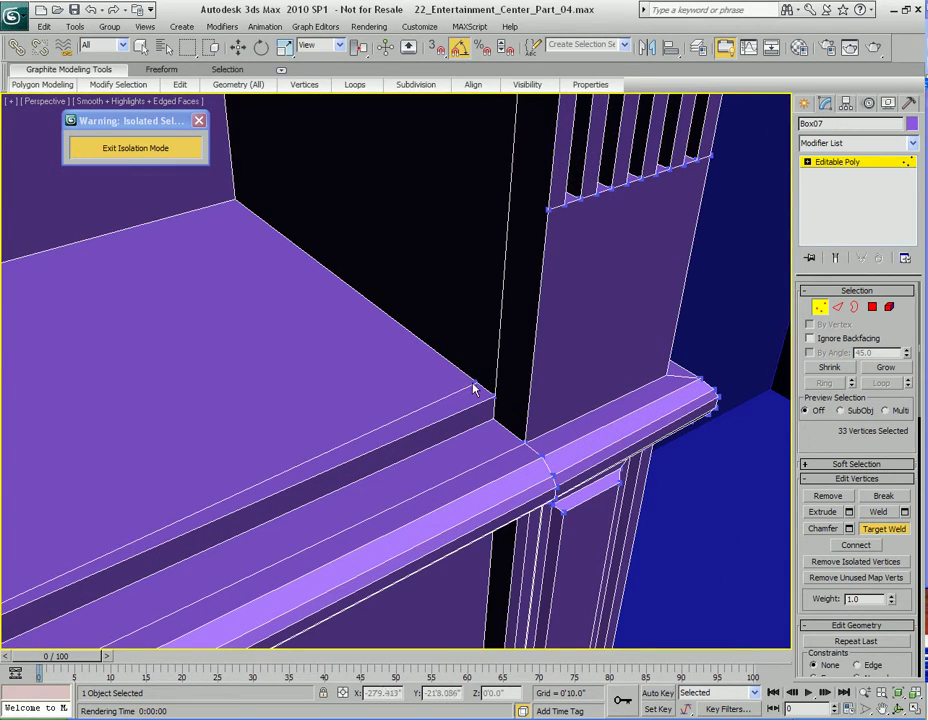
click(497, 397)
key(w)
Step: Compare the side cabinet's opening and the underside of its header with the full reference photo
scroll(371, 364, down, 3)
middle_drag(271, 290, 512, 402)
scroll(498, 414, down, 3)
alt+middle_drag(512, 402, 476, 310)
middle_drag(476, 310, 475, 364)
key(q)
middle_drag(474, 313, 465, 331)
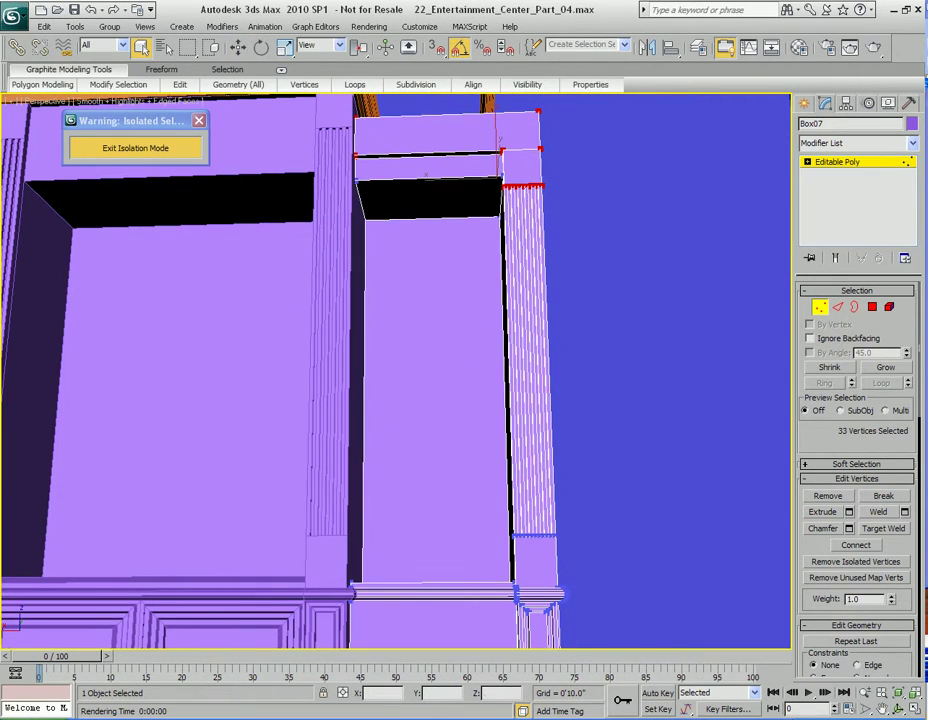
drag(927, 130, 517, 125)
middle_drag(489, 255, 483, 374)
scroll(483, 376, down, 1)
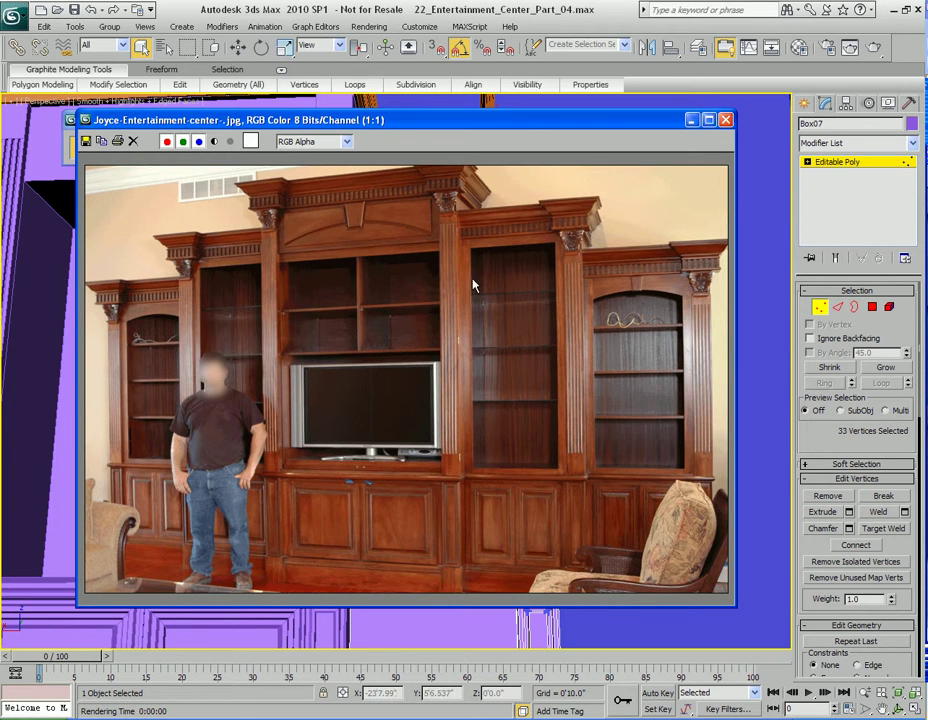
drag(461, 125, 927, 133)
mouse_move(426, 256)
middle_down()
mouse_move(440, 311)
mouse_move(425, 324)
mouse_move(433, 263)
middle_up()
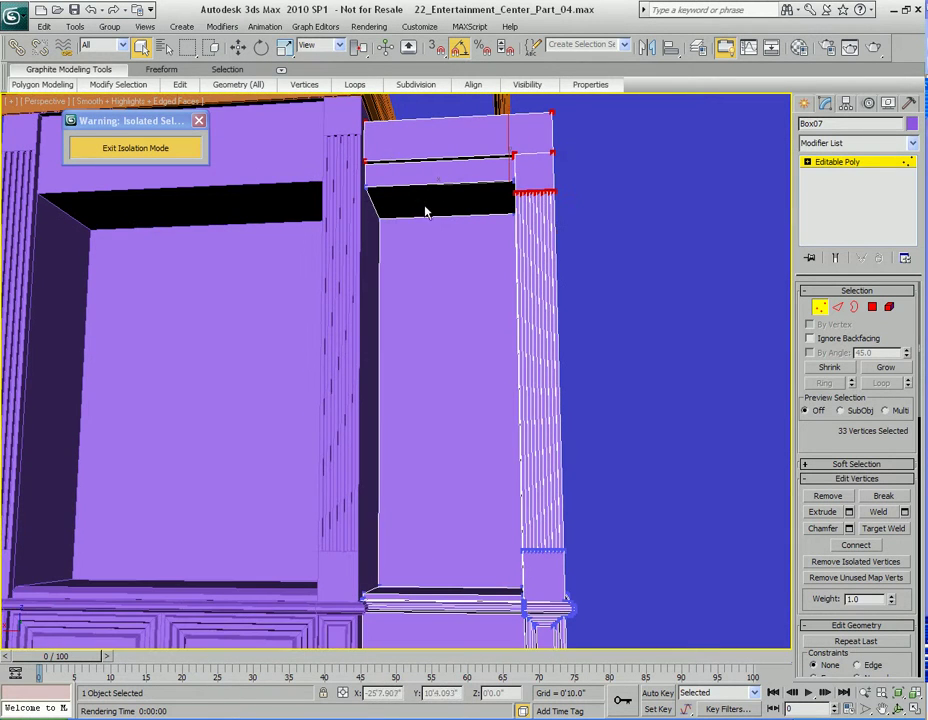
mouse_move(455, 320)
middle_down()
mouse_move(439, 338)
mouse_move(443, 294)
mouse_move(416, 338)
mouse_move(460, 317)
middle_up()
scroll(416, 338, up, 3)
scroll(432, 332, up, 3)
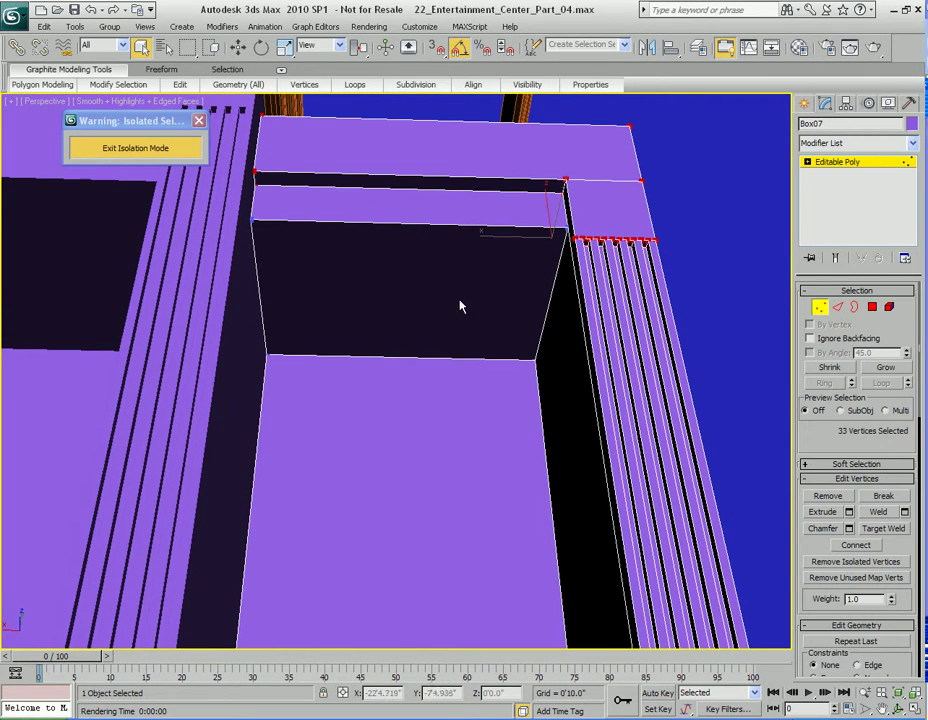
Step: Connect the front and back edges of the opening's top polygon with two segments pinched out toward its sides
key(2)
middle_drag(505, 277, 470, 283)
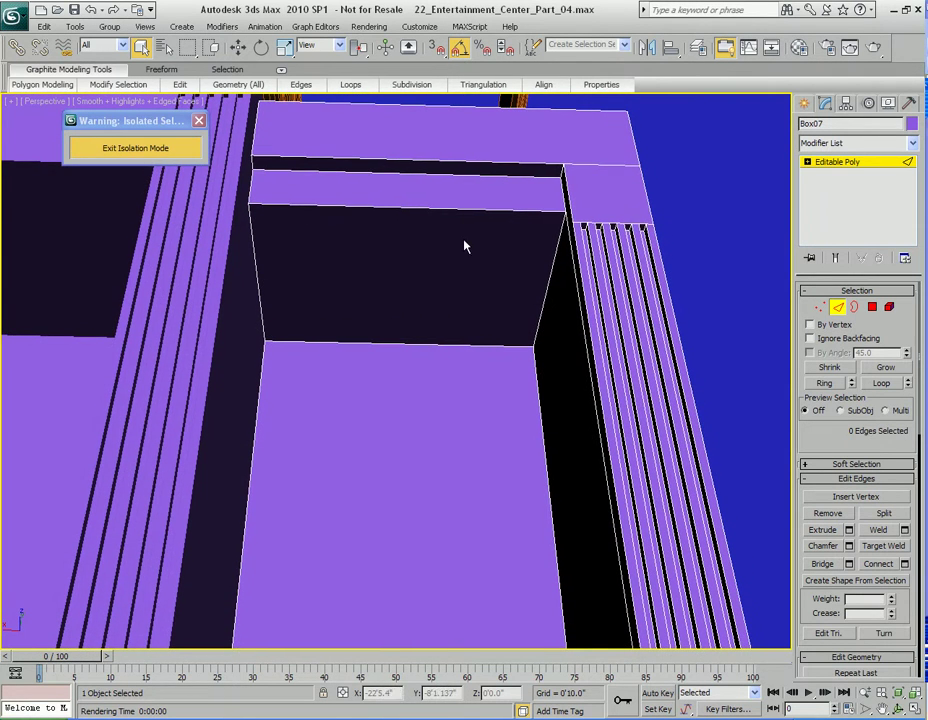
click(449, 210)
ctrl+click(439, 343)
right_click(435, 234)
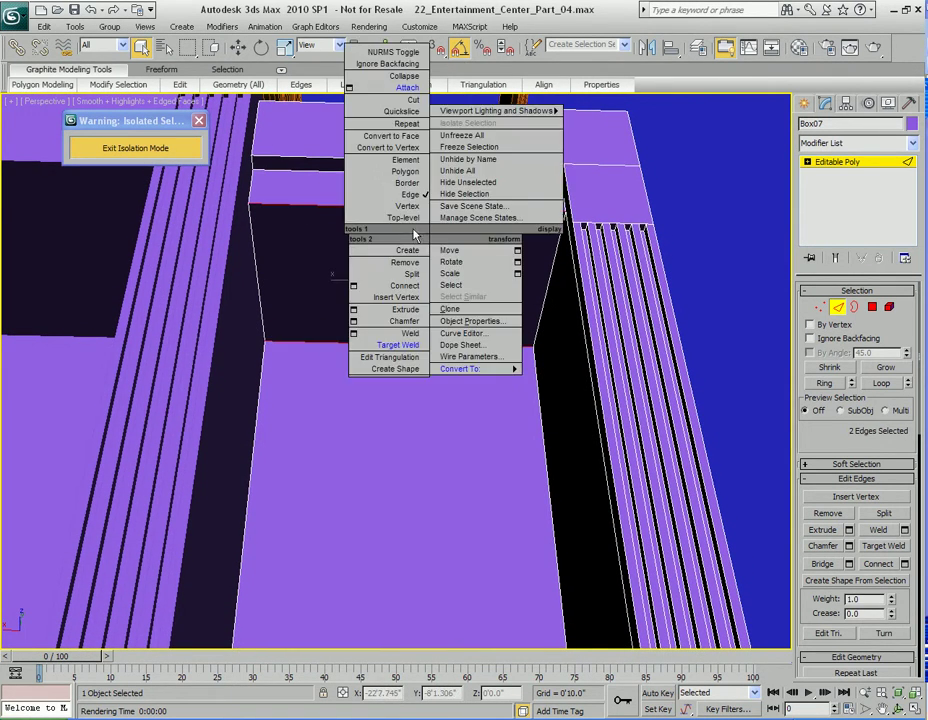
click(354, 287)
click(505, 317)
drag(520, 285, 652, 234)
drag(733, 276, 726, 143)
click(648, 338)
Step: Select the two narrow end strips of the opening's top polygon, ignoring backfacing, and extrude them
alt+middle_drag(520, 290, 420, 308)
key(4)
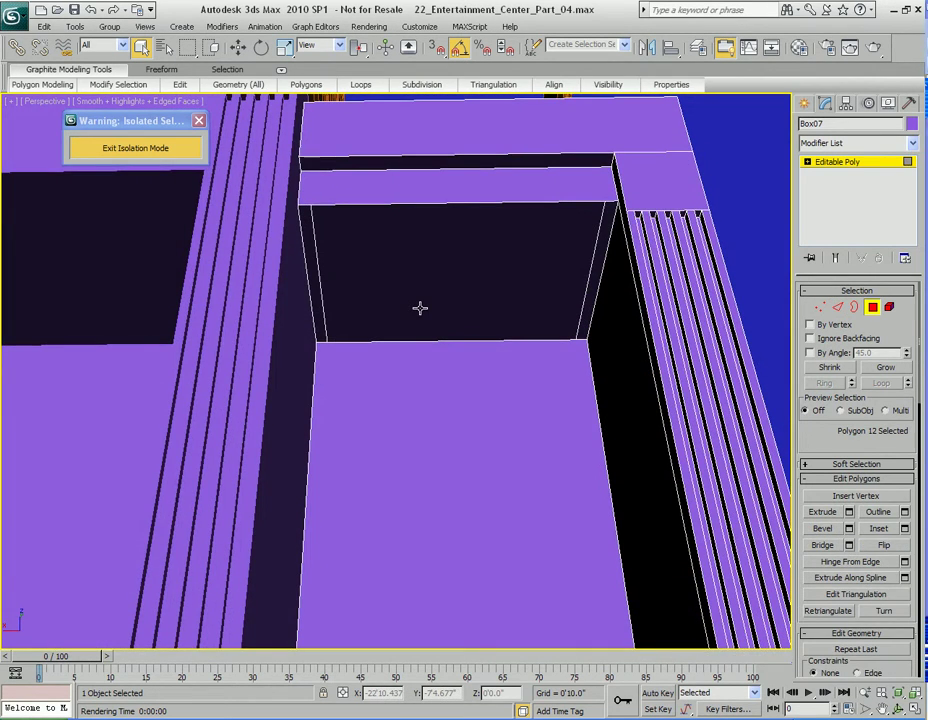
click(311, 257)
ctrl+click(601, 262)
alt+middle_drag(501, 287, 476, 313)
scroll(475, 322, down, 2)
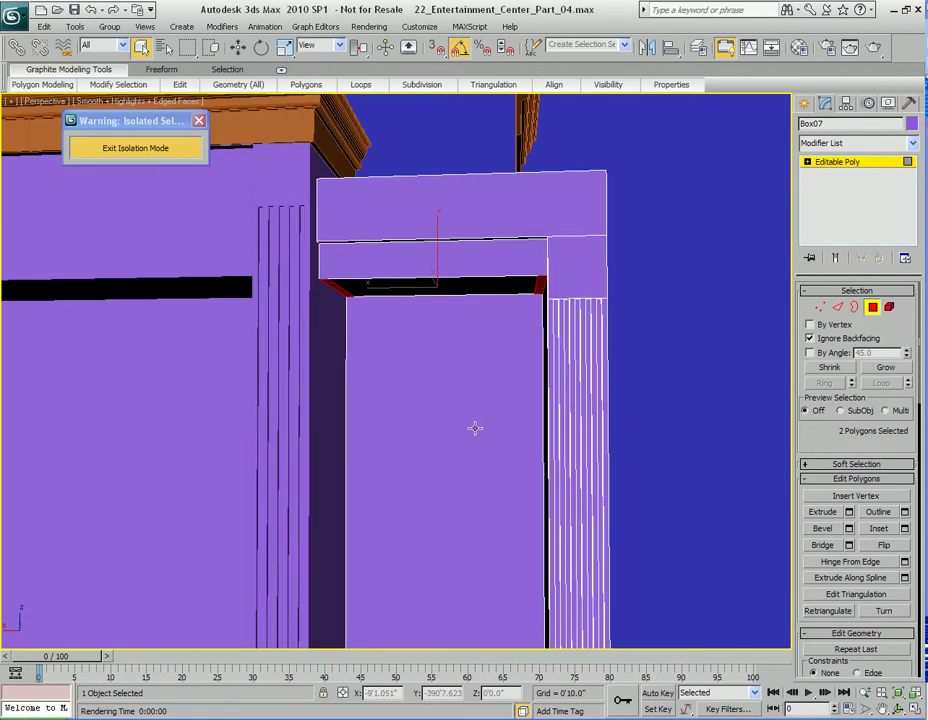
scroll(478, 389, down, 2)
middle_drag(478, 400, 499, 253)
key(w)
middle_drag(485, 197, 377, 275)
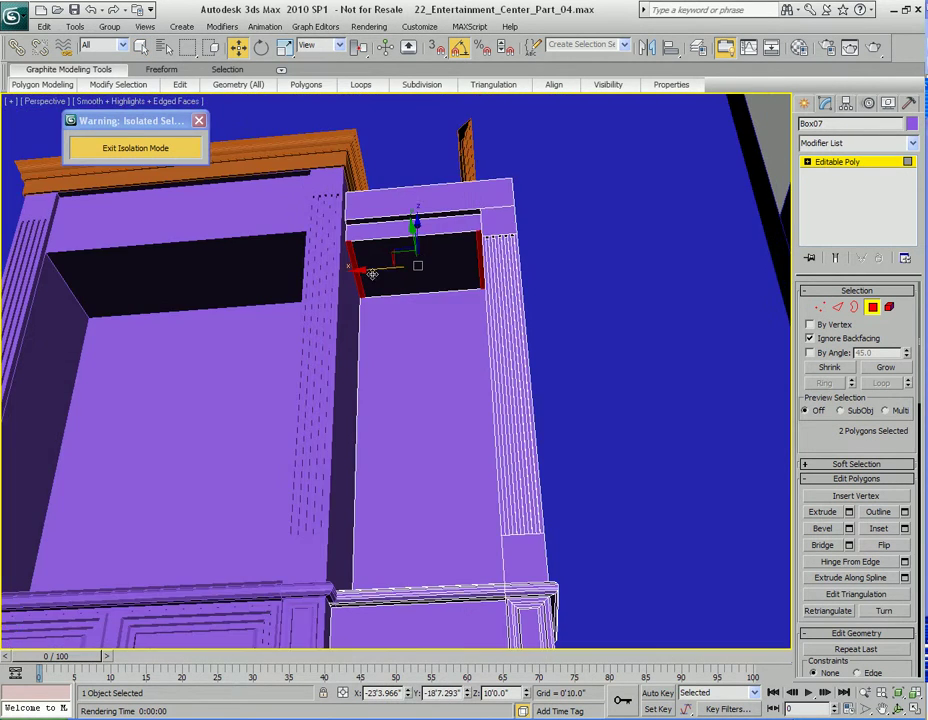
key(shift+e)
key(w)
Step: Move the two extruded strips down along Z until they almost reach the opening's floor
alt+middle_drag(437, 296, 460, 233)
drag(441, 235, 431, 472)
middle_drag(487, 522, 489, 385)
alt+middle_drag(489, 385, 501, 336)
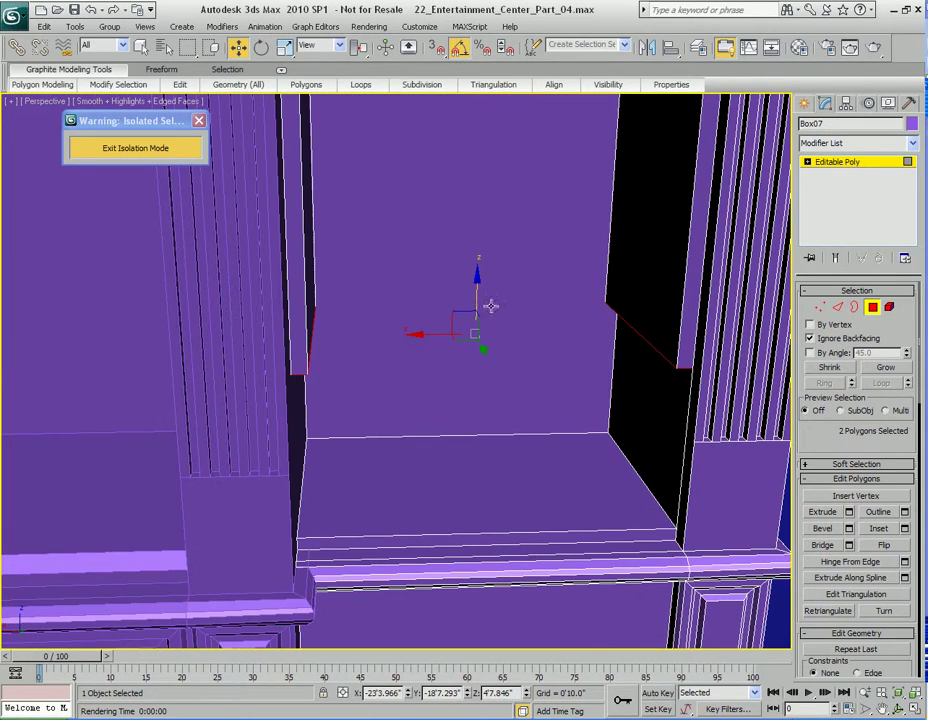
drag(479, 281, 475, 427)
alt+middle_drag(476, 408, 526, 385)
Step: Set the two strip end polygons' absolute Z to 3'7.0" to meet the floor, and delete them
key(F12)
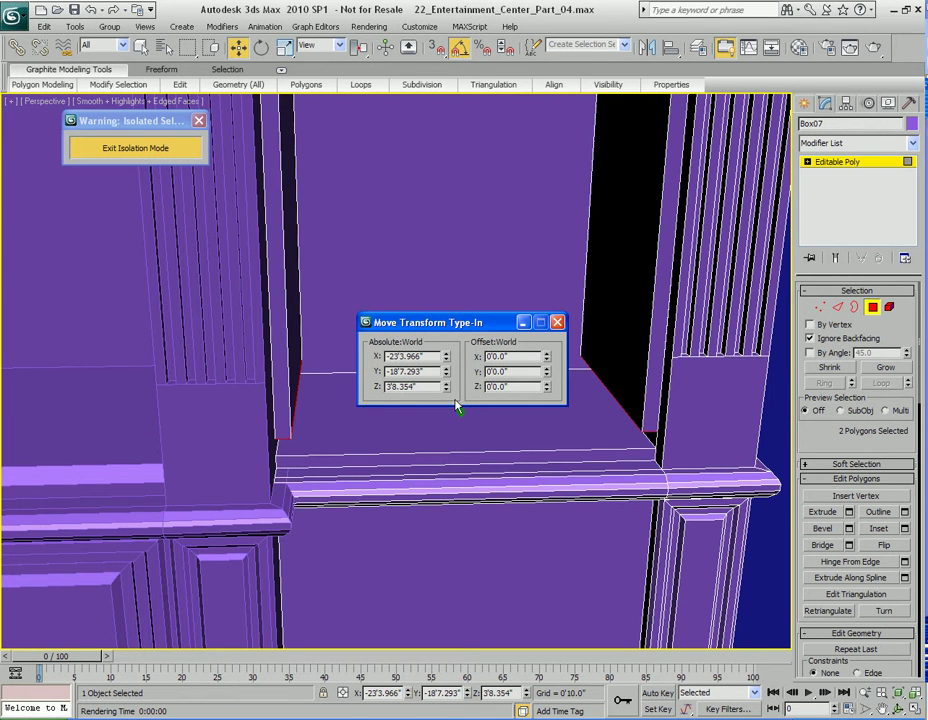
double_click(424, 386)
text(3'7.0)
drag(490, 329, 456, 182)
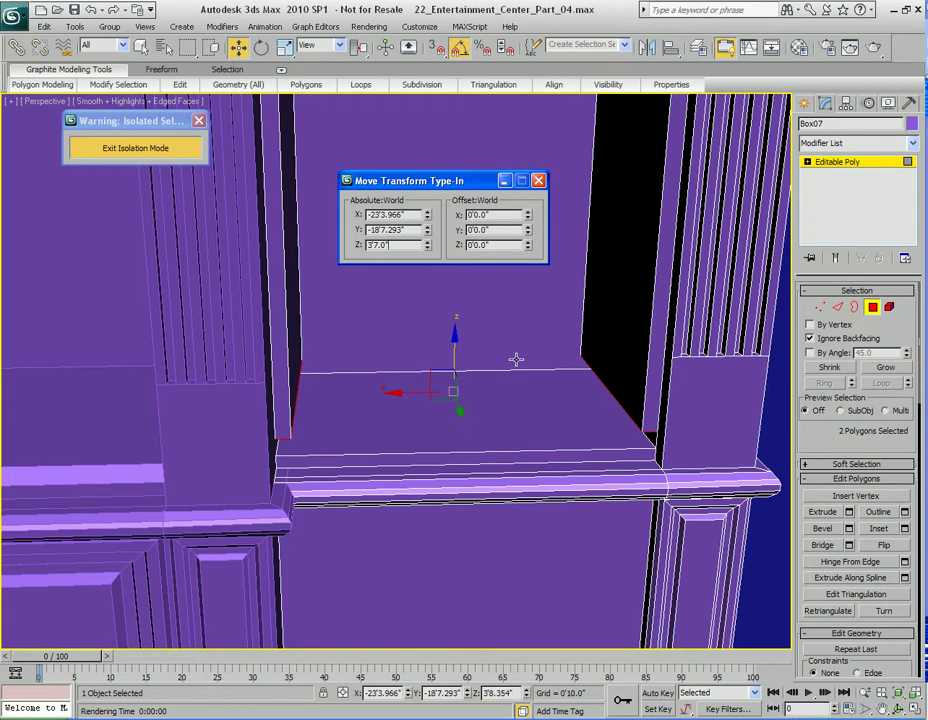
key(Return)
click(538, 180)
middle_drag(511, 292, 516, 311)
key(Delete)
Step: Examine the side panels inside the cabinet opening and compare their width with the reference photo
alt+middle_drag(547, 271, 512, 412)
scroll(422, 356, down, 3)
middle_drag(422, 356, 455, 418)
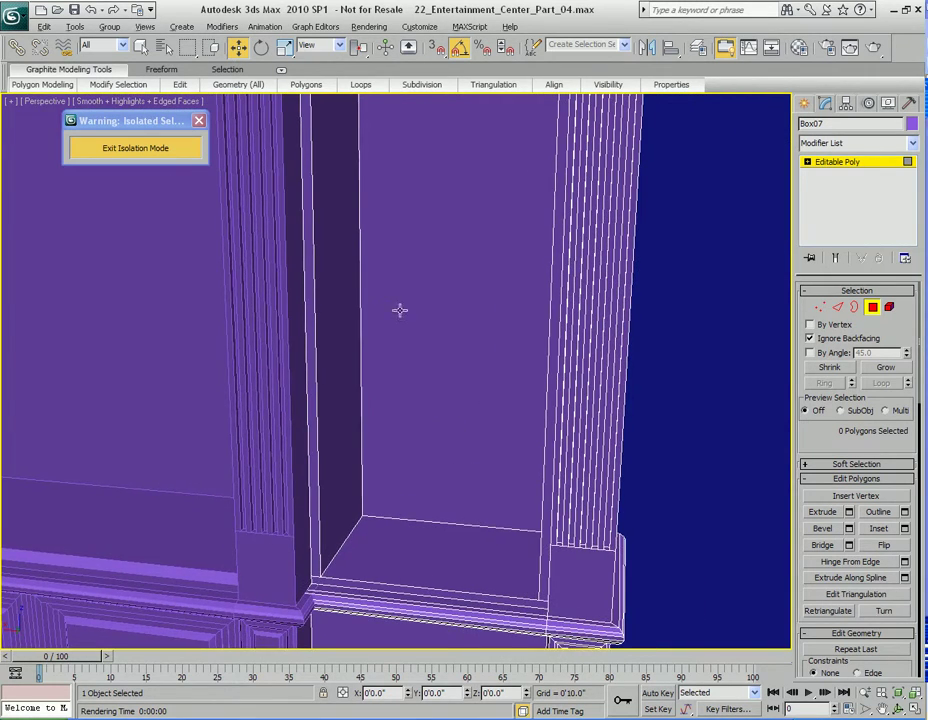
scroll(401, 312, down, 3)
middle_drag(391, 319, 419, 386)
alt+middle_drag(462, 436, 462, 416)
middle_drag(518, 446, 513, 362)
mouse_move(513, 362)
alt+middle_down()
mouse_move(540, 360)
mouse_move(511, 361)
alt+middle_up()
middle_drag(452, 339, 487, 387)
key(4)
mouse_move(483, 383)
alt+middle_down()
mouse_move(489, 362)
mouse_move(491, 385)
alt+middle_up()
middle_drag(485, 474, 459, 474)
middle_drag(513, 564, 489, 442)
middle_drag(456, 350, 417, 261)
drag(927, 134, 550, 137)
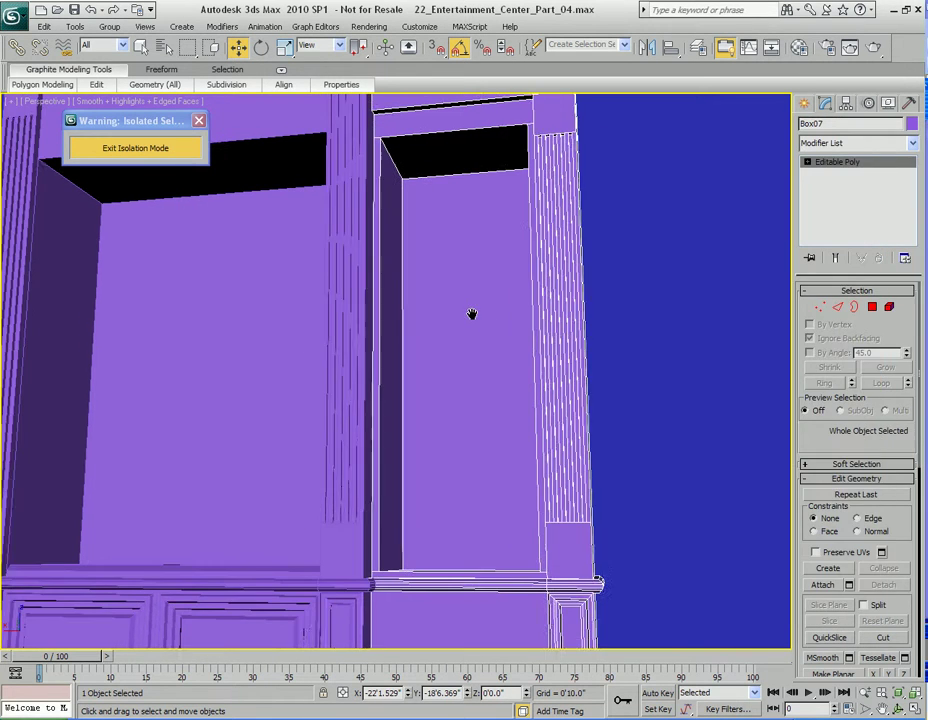
Step: Select the two inner side polygons of the side cabinet's upper opening and set the transform centre to the selection centre
key(4)
click(399, 291)
alt+middle_drag(401, 291, 461, 297)
ctrl+click(584, 294)
alt+middle_drag(610, 313, 562, 308)
scroll(536, 312, up, 5)
scroll(547, 362, down, 4)
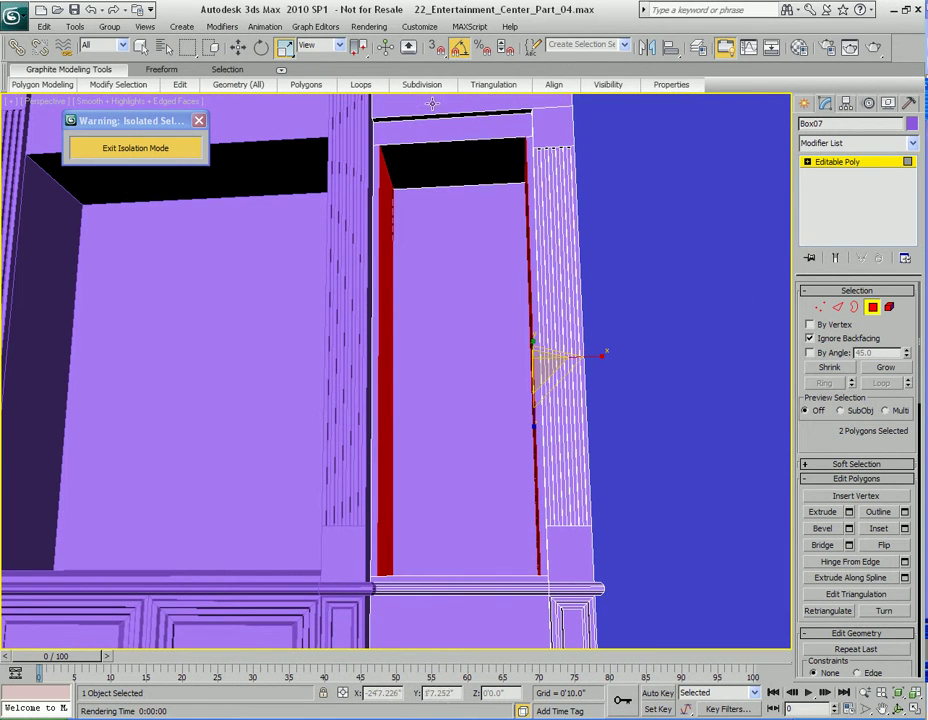
click(362, 52)
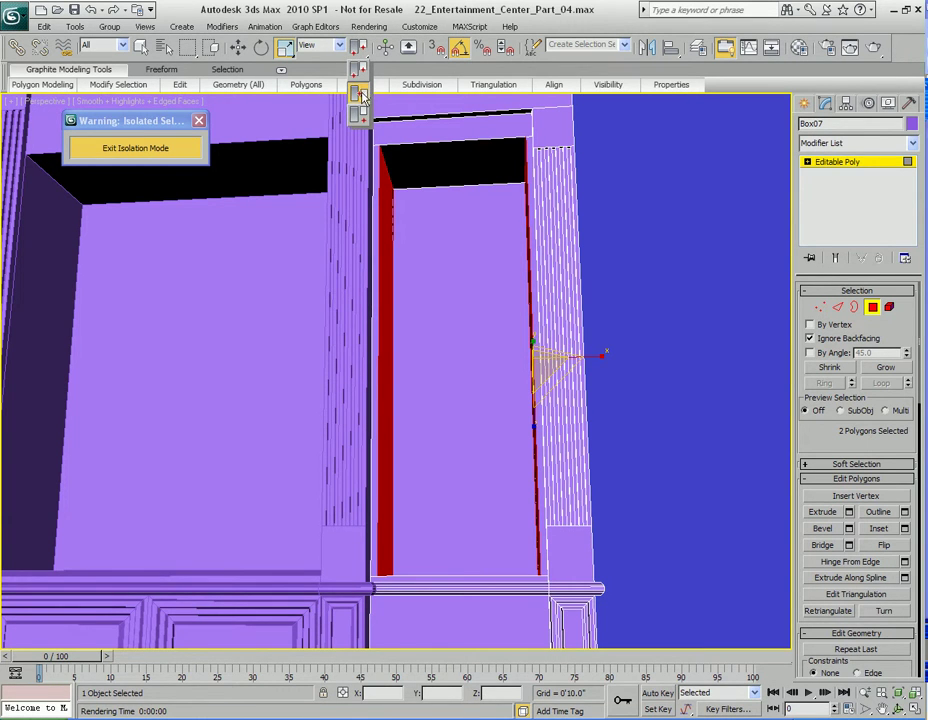
click(362, 94)
Step: Scale the opening's two inner side polygons slightly closer together along X and finish polygon editing
scroll(470, 270, up, 4)
middle_drag(519, 346, 503, 290)
middle_drag(546, 238, 537, 360)
middle_drag(517, 308, 518, 388)
drag(534, 484, 530, 484)
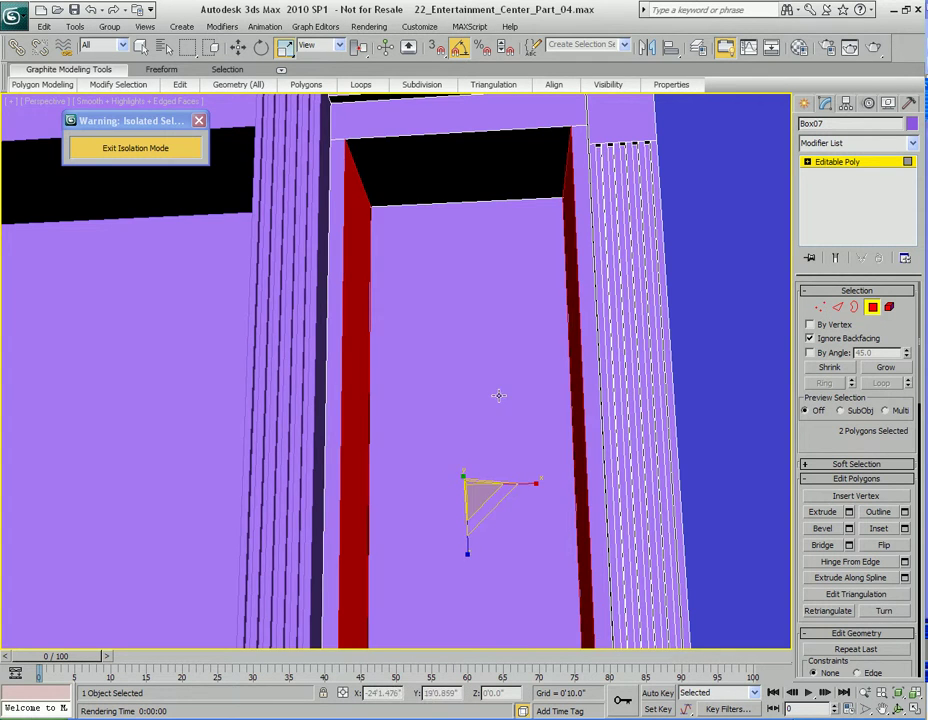
middle_drag(508, 562, 501, 271)
mouse_move(495, 352)
middle_down()
mouse_move(501, 294)
mouse_move(503, 358)
middle_up()
middle_drag(507, 522, 497, 388)
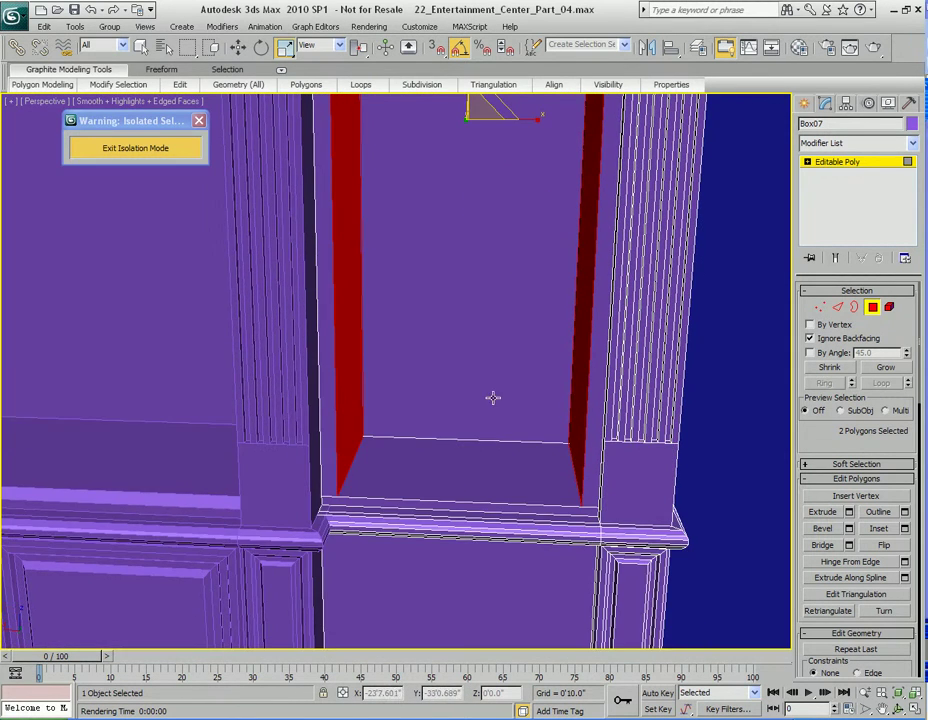
mouse_move(443, 467)
middle_down()
mouse_move(445, 478)
mouse_move(449, 468)
middle_up()
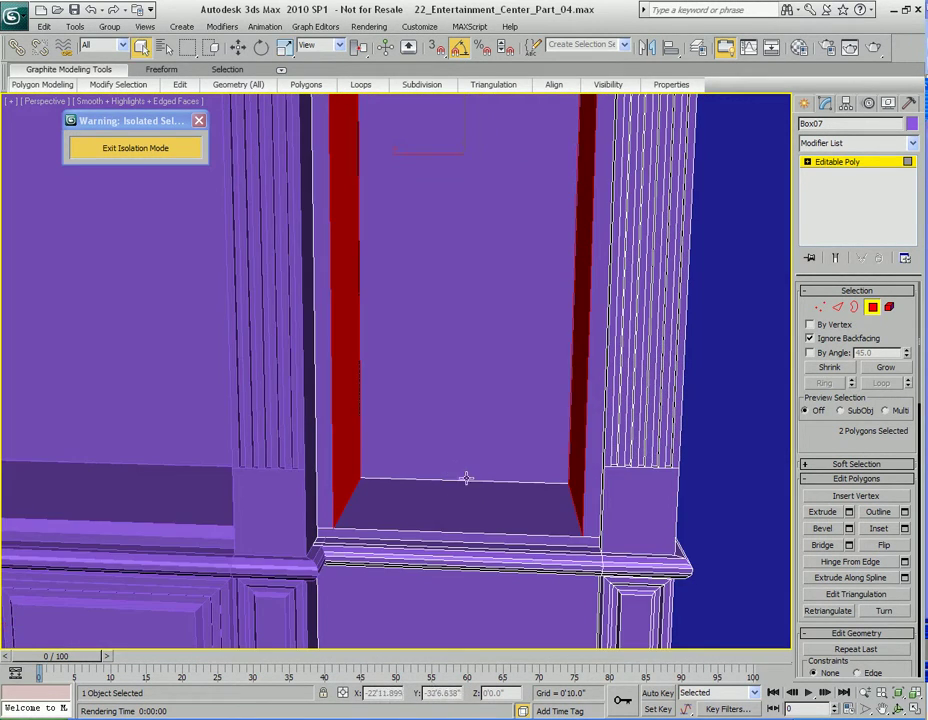
key(4)
Step: Examine the side cabinet's upper opening and the plain front panel below its ledge
middle_drag(471, 520, 467, 505)
scroll(455, 447, down, 6)
scroll(456, 445, up, 6)
mouse_move(471, 379)
middle_down()
mouse_move(460, 474)
mouse_move(465, 378)
middle_up()
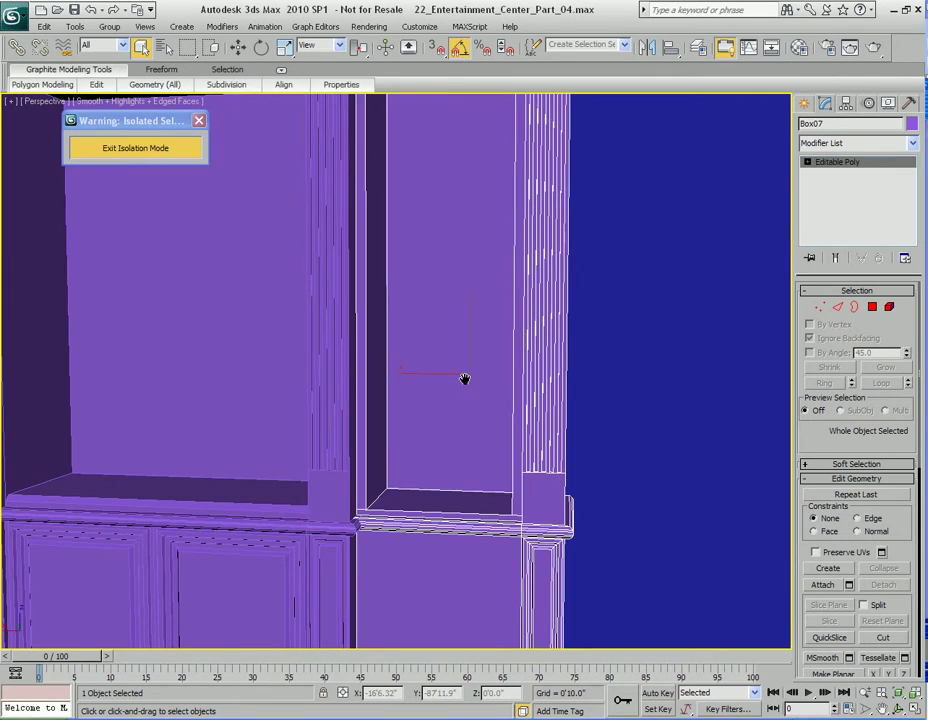
scroll(465, 378, down, 5)
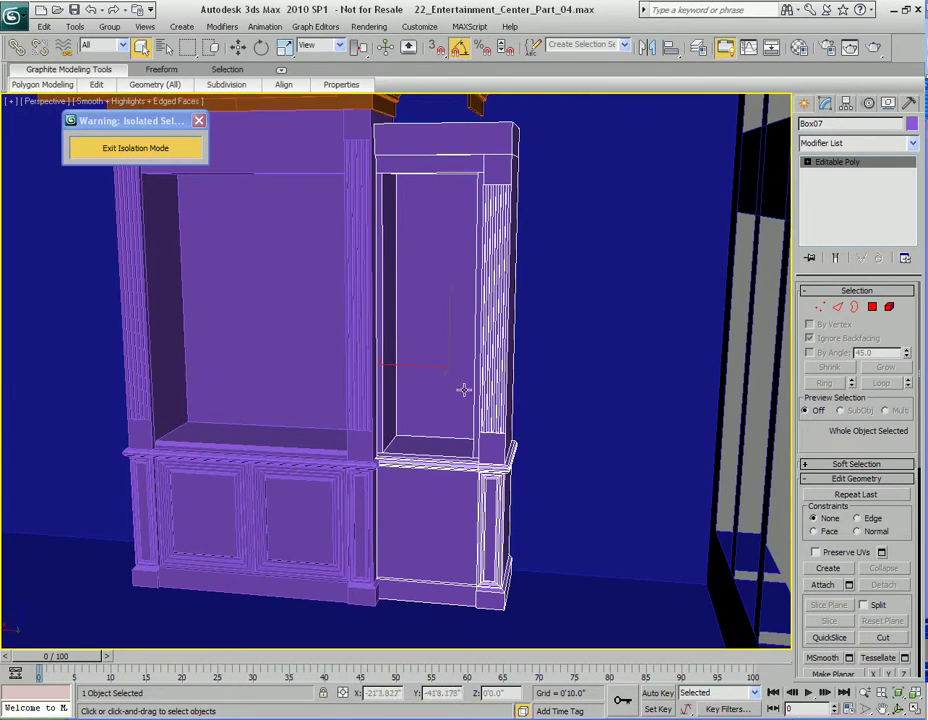
scroll(459, 394, up, 6)
mouse_move(458, 374)
middle_down()
mouse_move(516, 379)
mouse_move(501, 364)
mouse_move(516, 336)
mouse_move(490, 356)
mouse_move(449, 340)
mouse_move(483, 358)
mouse_move(505, 344)
mouse_move(459, 346)
middle_up()
scroll(509, 320, up, 3)
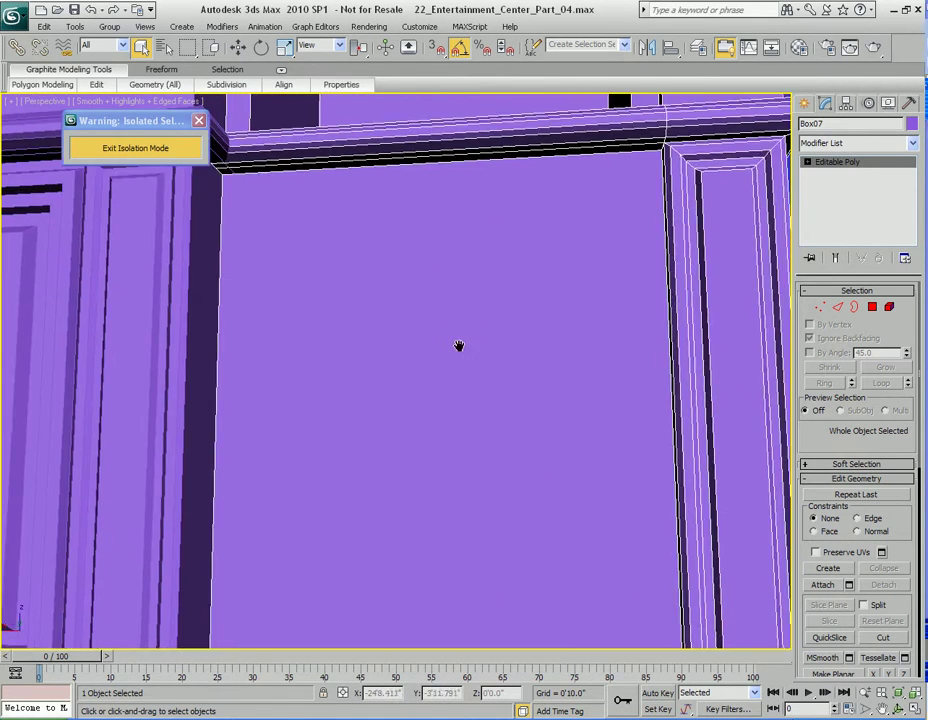
Step: Connect the top and bottom edges of the plain lower front panel with a single centred vertical segment
key(2)
middle_drag(481, 195, 460, 262)
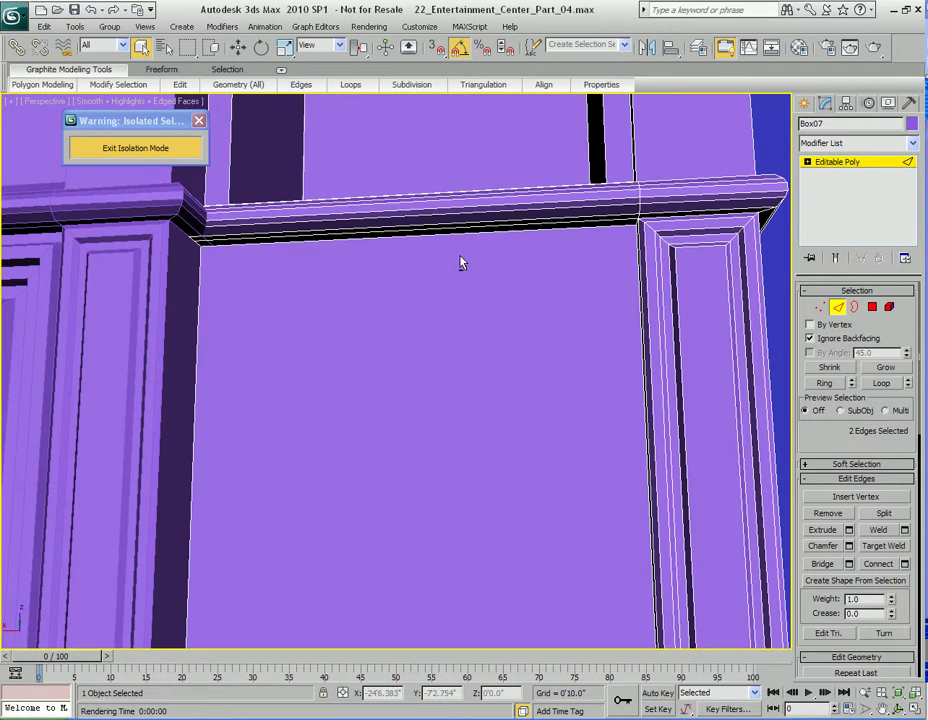
middle_drag(430, 540, 394, 400)
right_click(403, 287)
click(327, 339)
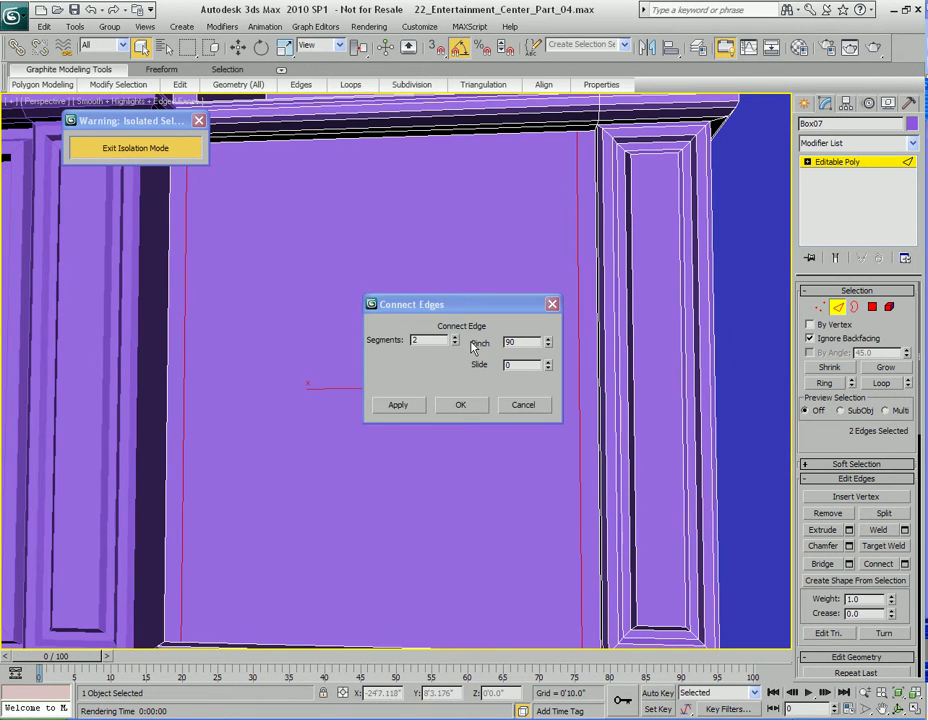
click(477, 410)
scroll(452, 370, down, 5)
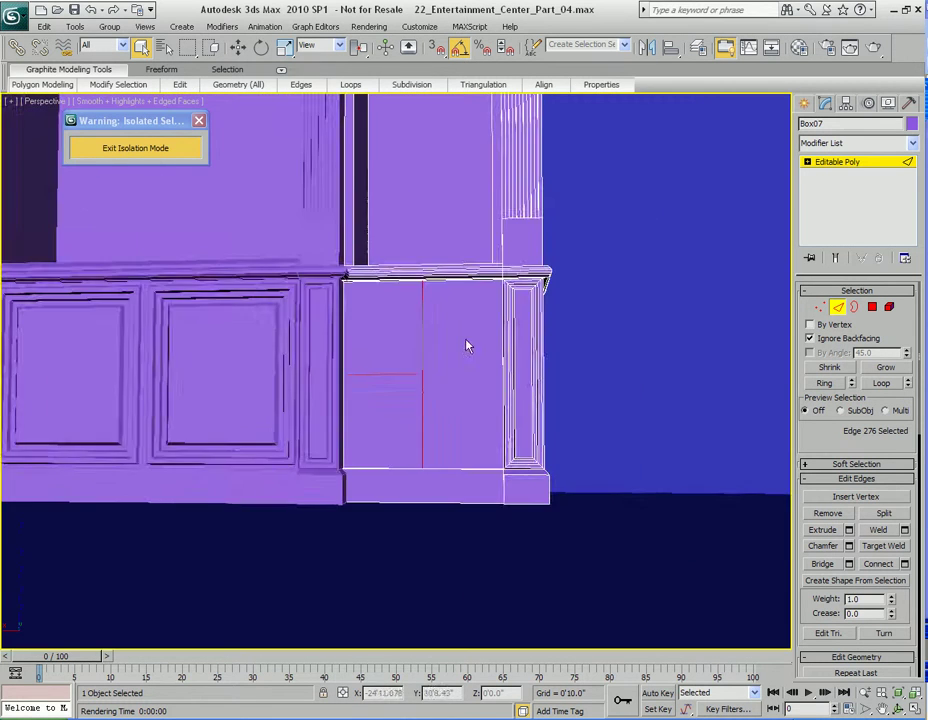
Step: Select both halves of the side cabinet's lower front panel and delete them to open the front
scroll(468, 390, up, 4)
middle_drag(470, 383, 447, 350)
middle_drag(345, 361, 508, 353)
middle_drag(394, 320, 510, 343)
alt+middle_drag(439, 325, 475, 350)
key(2)
key(4)
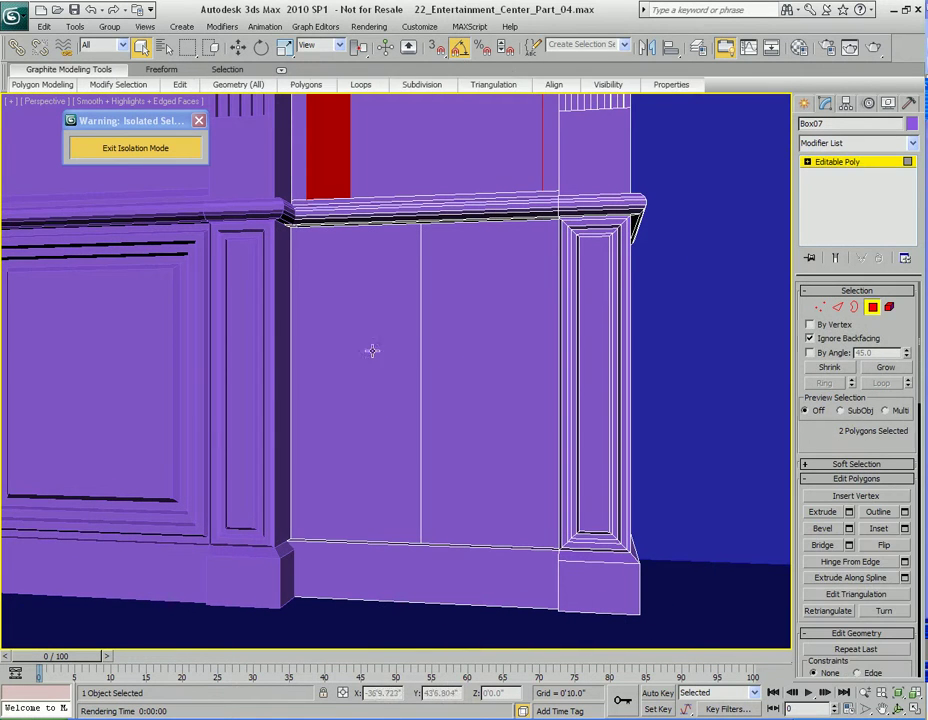
click(391, 375)
ctrl+click(481, 324)
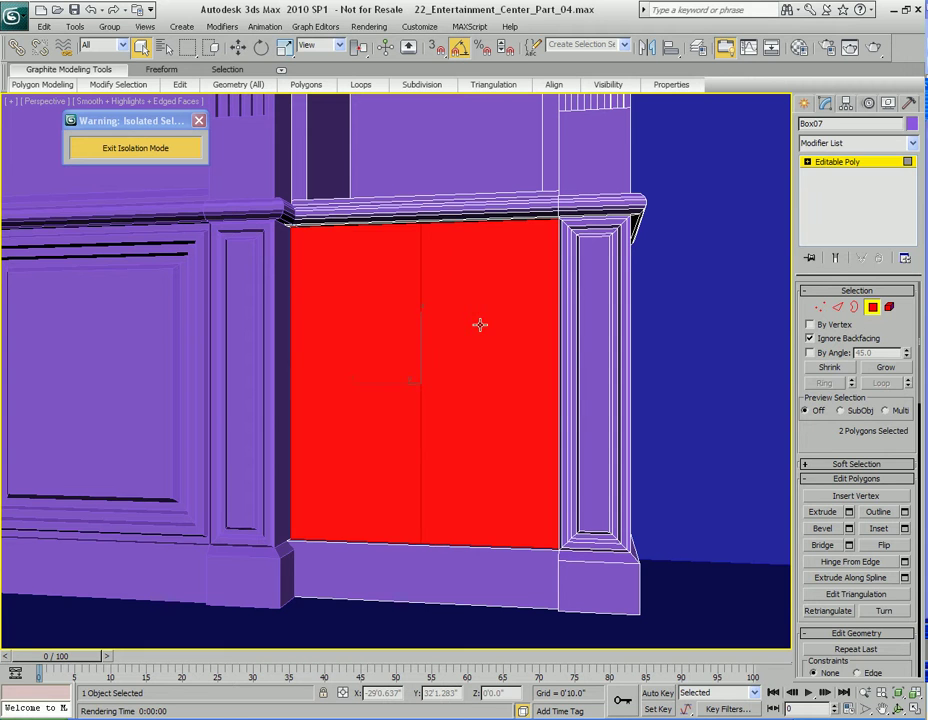
key(Delete)
key(4)
Step: Select the main cabinet's two centre door panel polygons and grow the selection to cover both complete doors
middle_drag(296, 362, 452, 265)
click(473, 328)
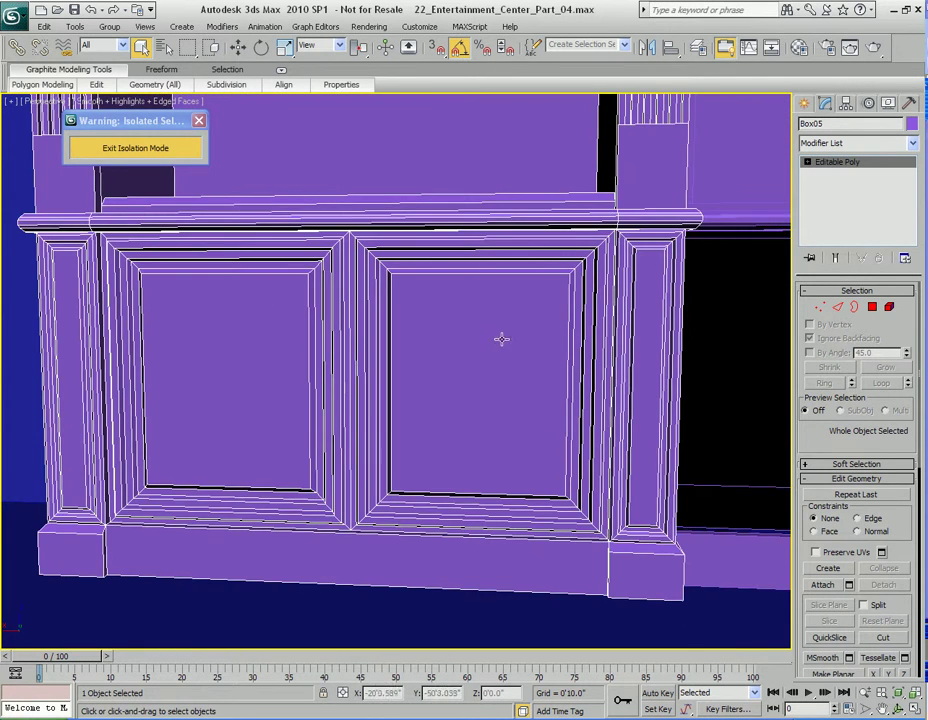
middle_drag(504, 338, 584, 352)
key(4)
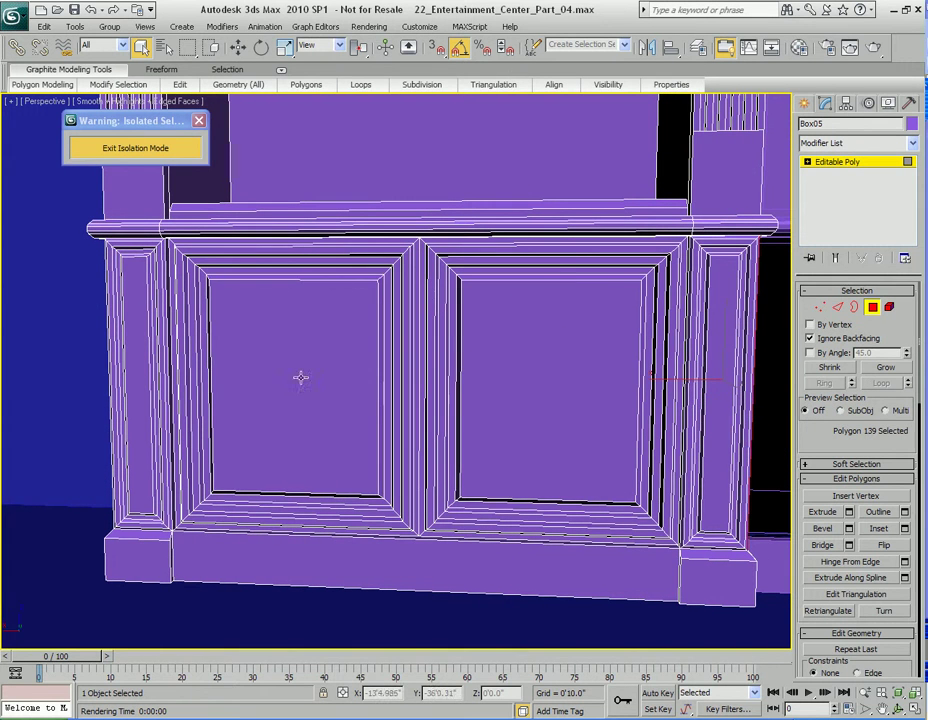
click(284, 367)
ctrl+click(533, 368)
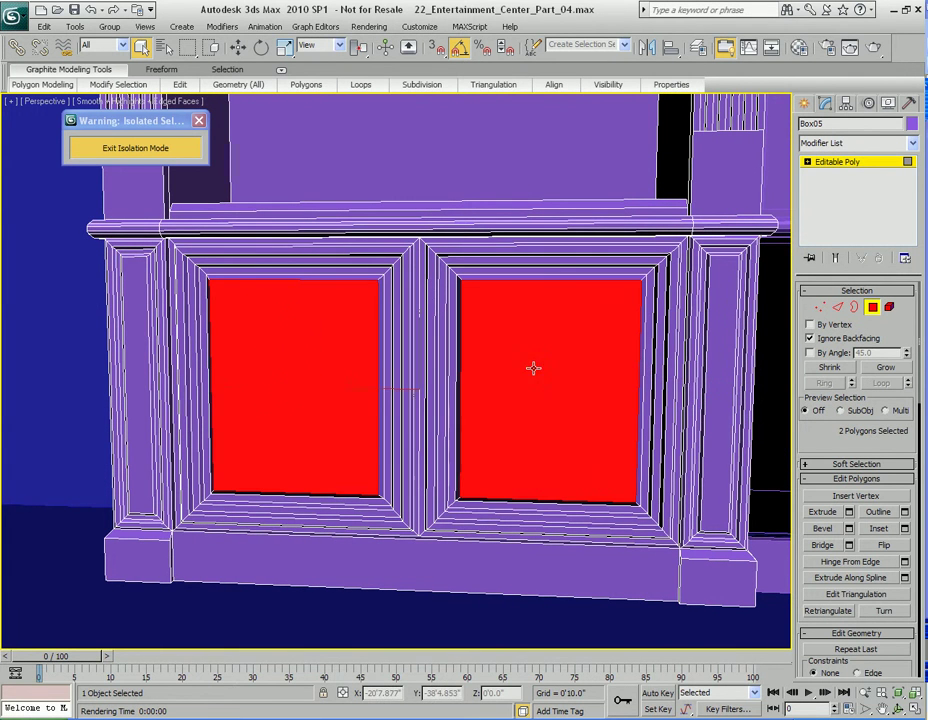
click(885, 368)
click(885, 368)
click(885, 368)
click(885, 368)
click(885, 368)
click(885, 368)
Step: Clone the selected door polygons to a separate object, offset along X in front of the side cabinet
mouse_move(375, 312)
middle_down()
mouse_move(380, 320)
mouse_move(535, 317)
middle_up()
middle_drag(608, 382, 400, 312)
scroll(532, 377, down, 3)
key(w)
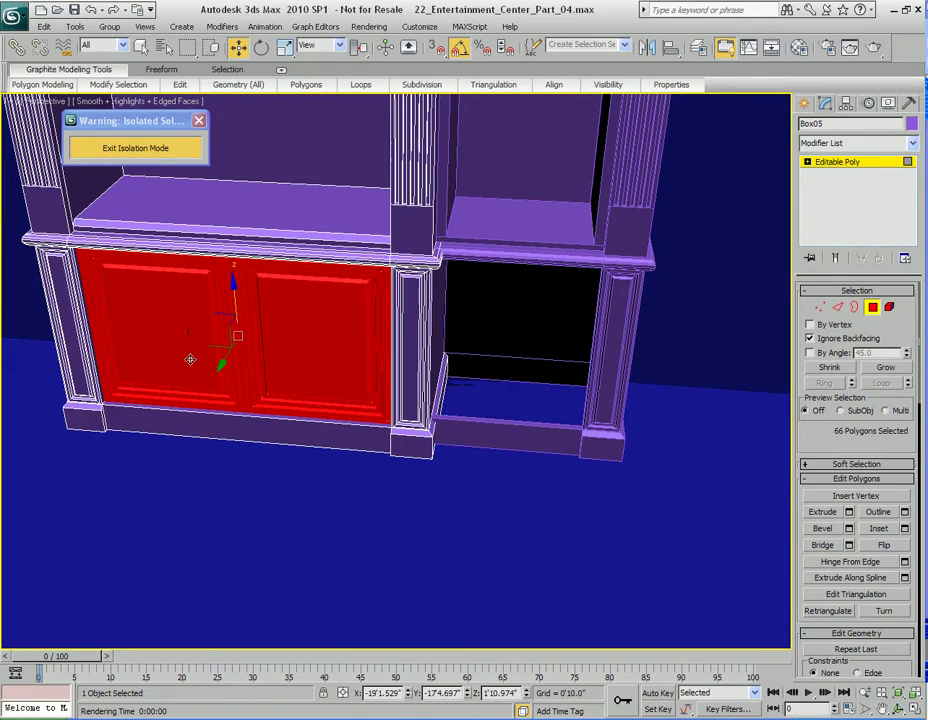
shift+drag(187, 334, 541, 358)
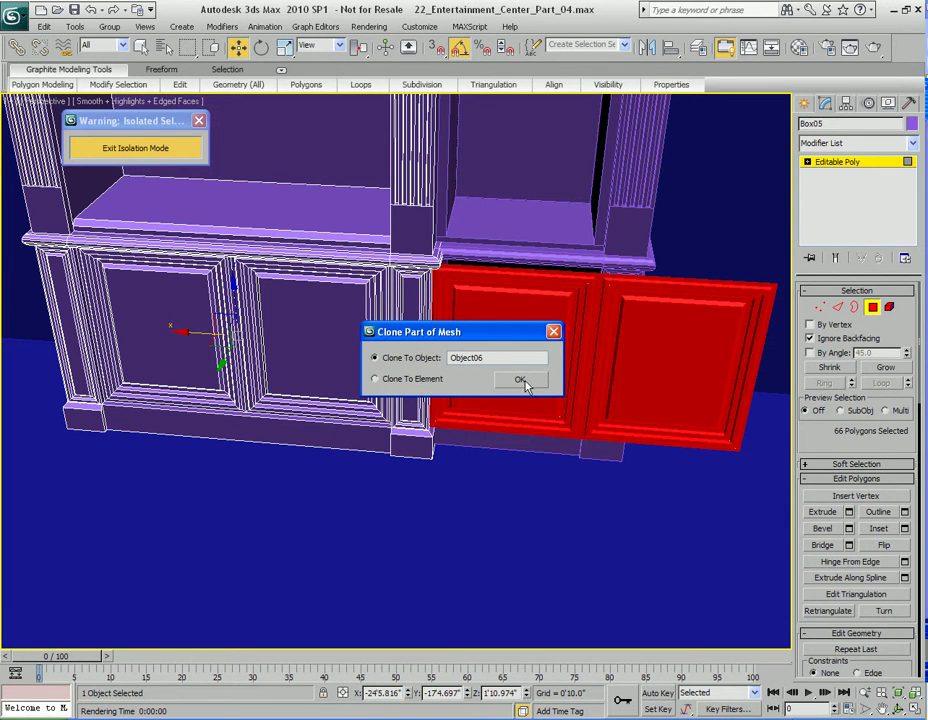
click(524, 383)
Step: Move only the cloned doors' pivot, snapping it to the top vertex where the two doors meet
scroll(586, 325, up, 5)
click(590, 321)
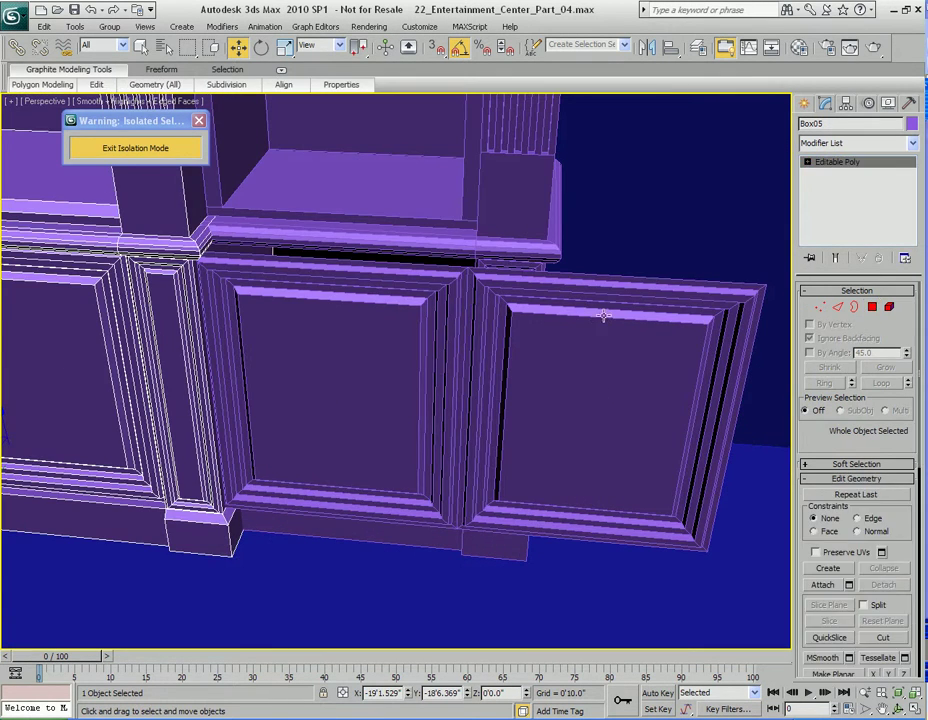
click(846, 104)
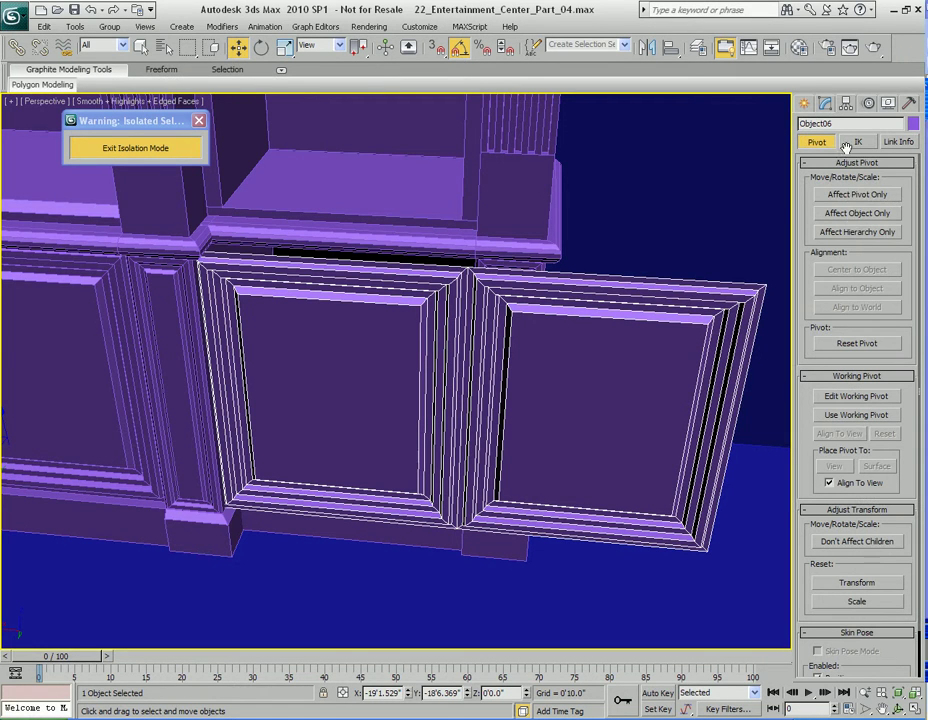
click(853, 196)
scroll(502, 258, up, 6)
alt+middle_drag(469, 343, 431, 222)
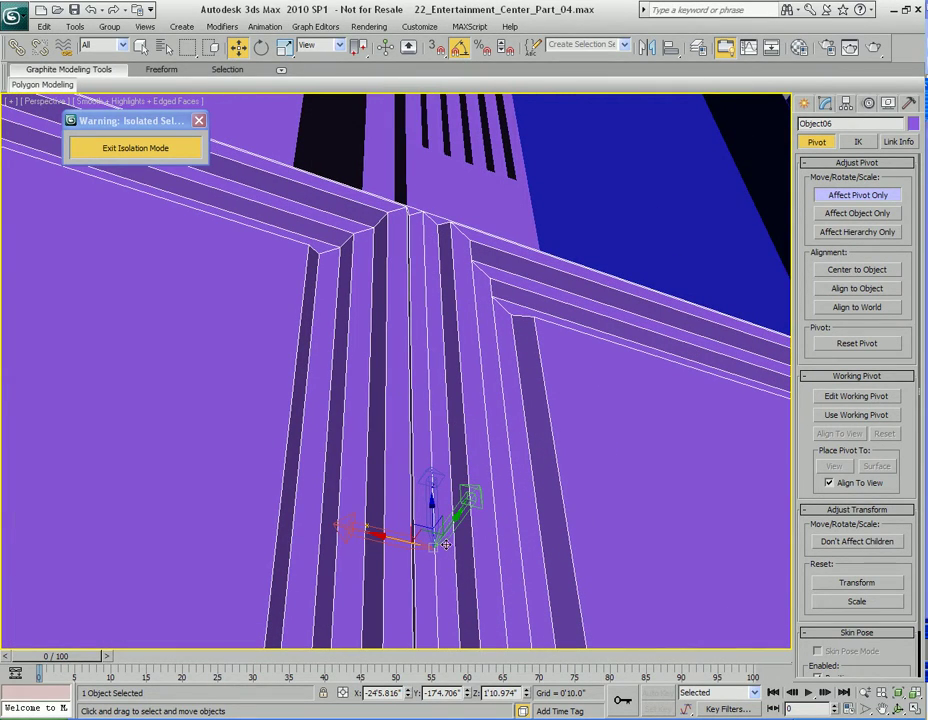
key(s)
drag(431, 548, 424, 213)
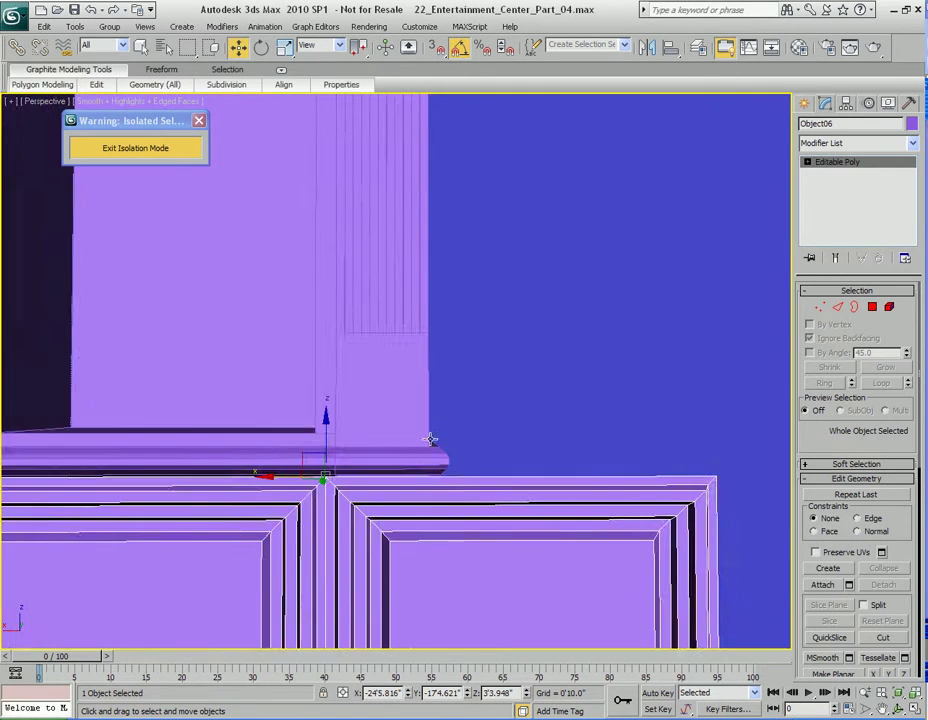
key(ctrl+s)
Step: Move the cloned doors to the side cabinet and vertex-snap their pivot to the middle of the lower opening's top edge
alt+middle_drag(467, 300, 533, 390)
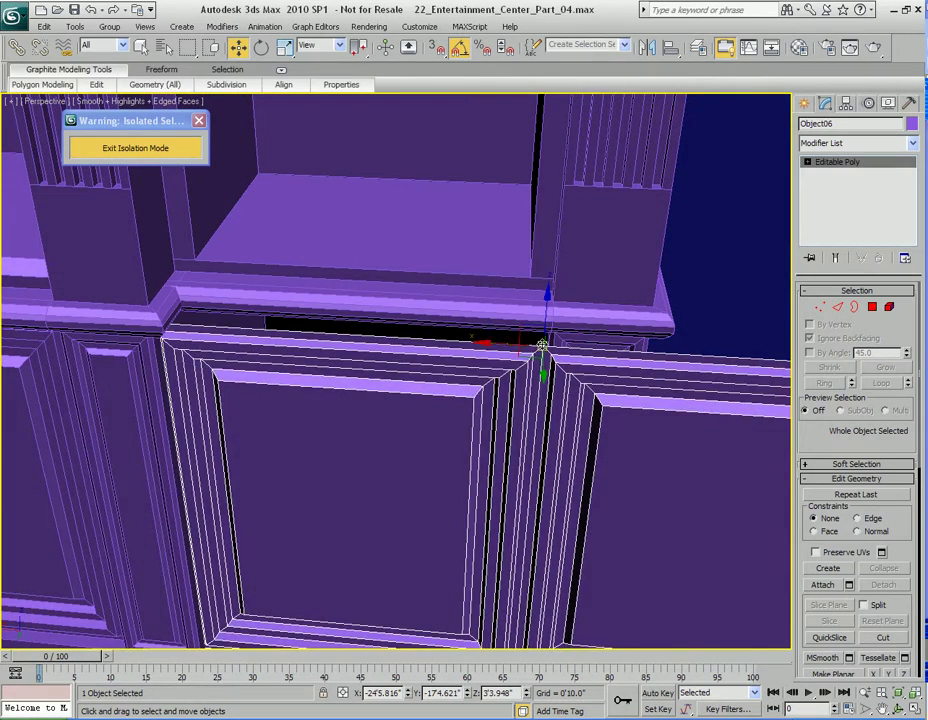
drag(542, 345, 389, 368)
alt+middle_drag(392, 420, 428, 453)
scroll(404, 321, up, 3)
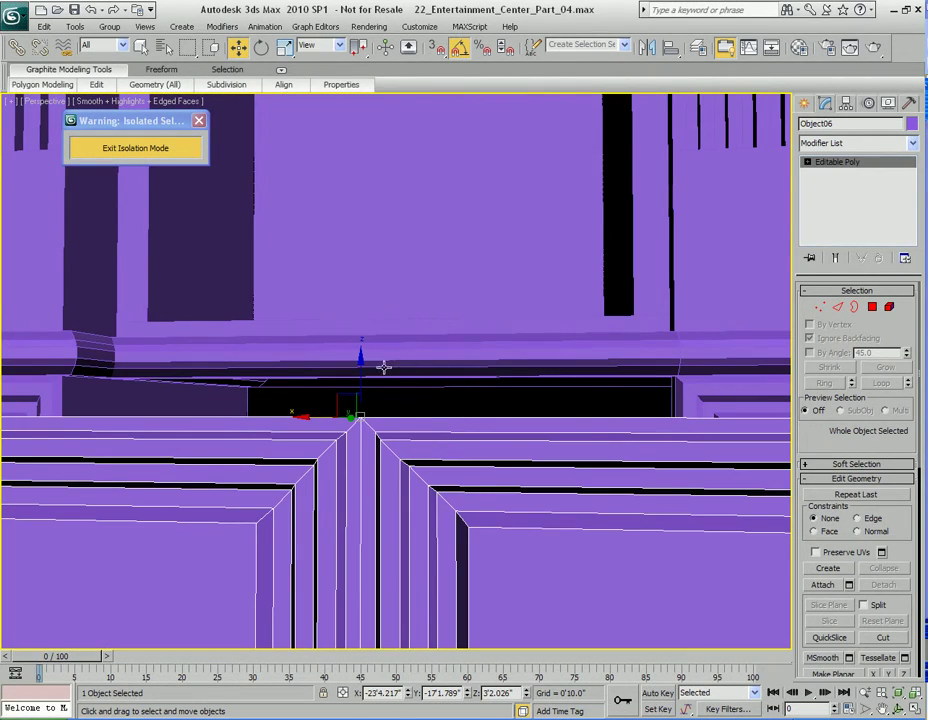
key(s)
drag(362, 416, 393, 374)
alt+middle_drag(393, 374, 390, 378)
scroll(390, 378, up, 4)
middle_drag(408, 317, 409, 466)
mouse_move(404, 360)
mouse_down()
mouse_move(404, 372)
mouse_move(404, 360)
mouse_up()
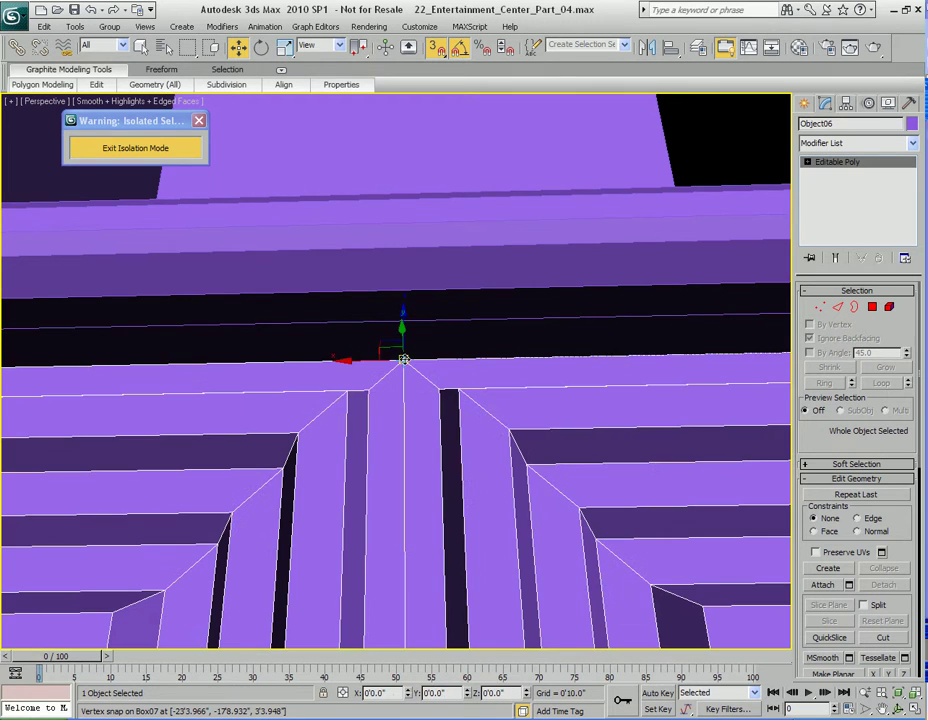
Step: Scale the cloned doors along X to about 49.5 percent to fit them inside the lower opening
scroll(403, 358, down, 8)
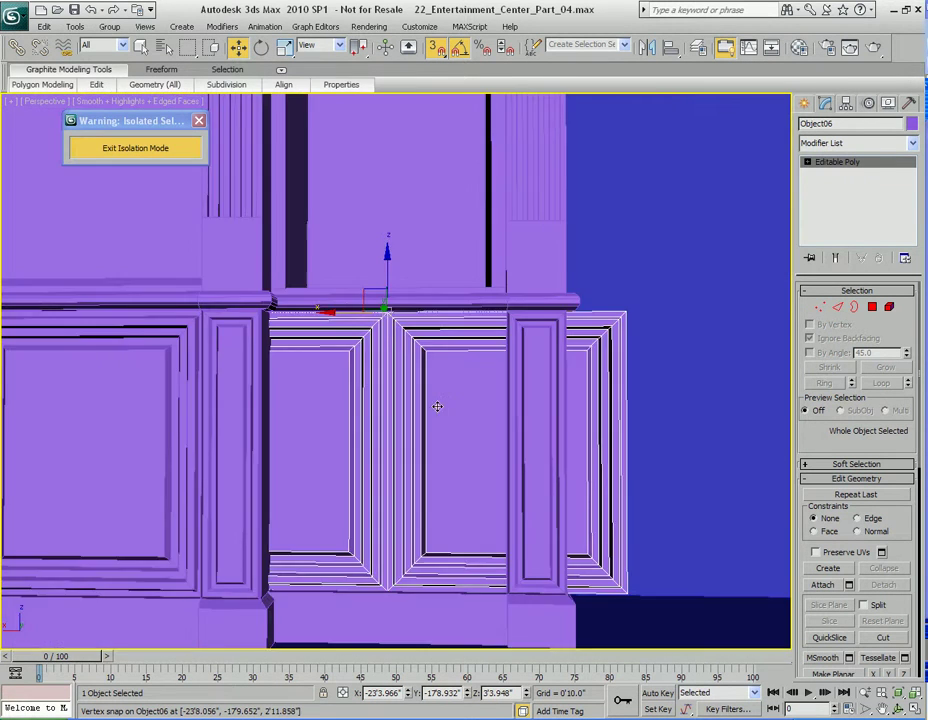
middle_drag(437, 406, 453, 381)
key(r)
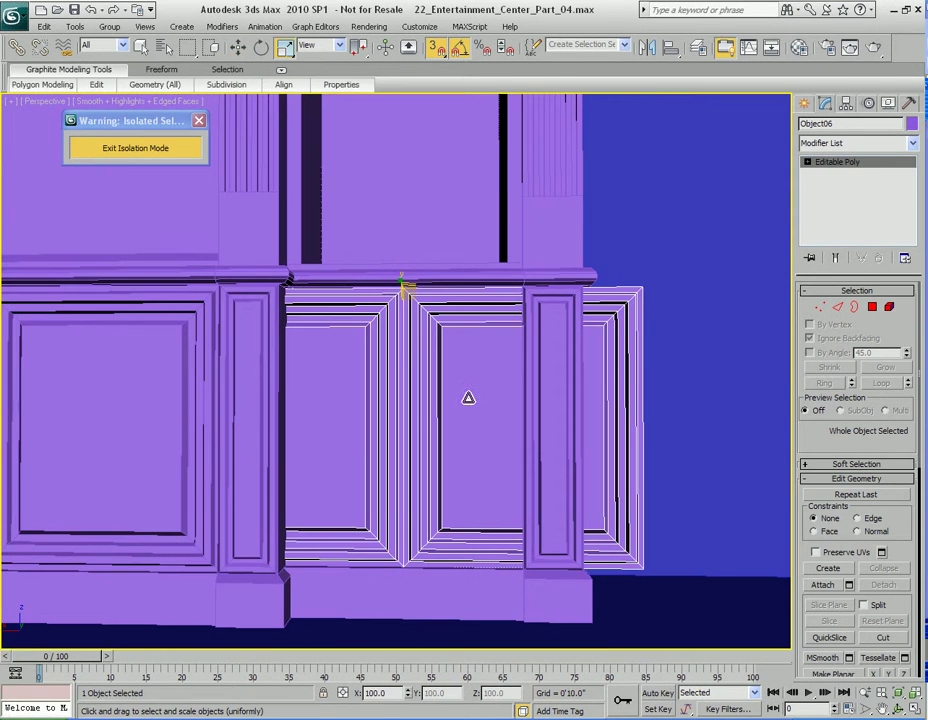
key(r)
scroll(478, 314, up, 5)
drag(497, 314, 443, 315)
middle_drag(648, 349, 495, 354)
scroll(495, 354, up, 5)
middle_drag(424, 265, 495, 336)
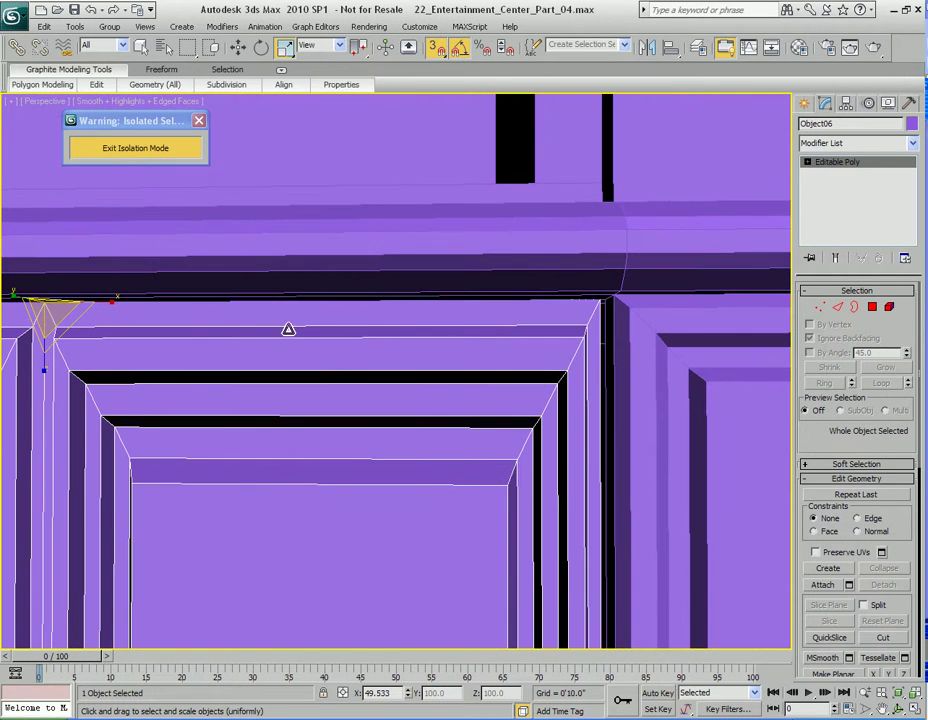
Step: Widen the cloned doors along X by 102 percent and check their fit against the pilaster
drag(111, 302, 111, 302)
scroll(107, 302, down, 4)
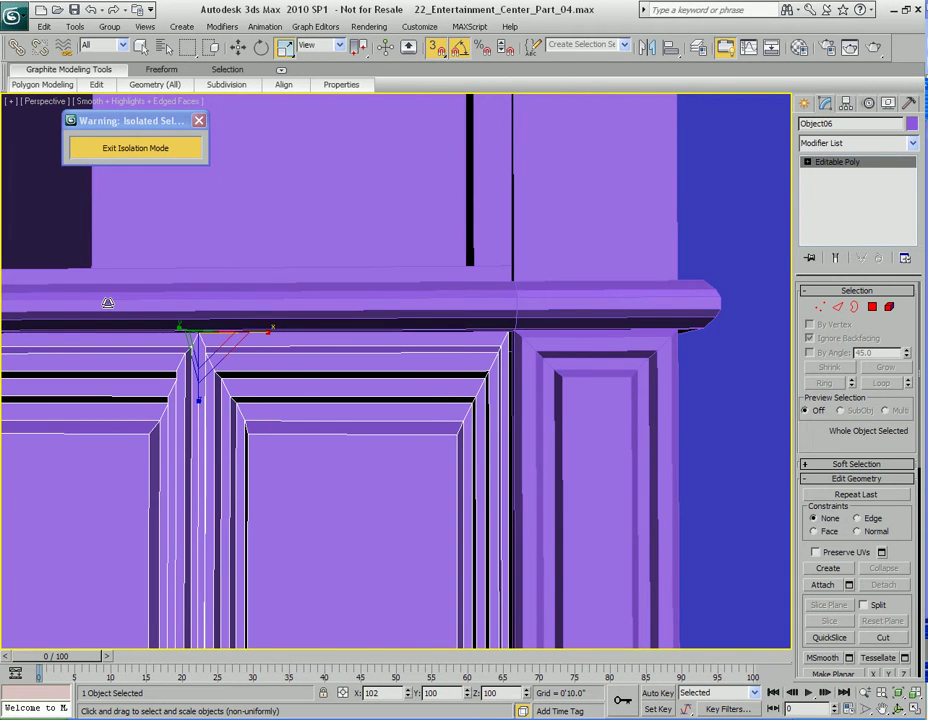
scroll(200, 340, up, 5)
middle_drag(257, 369, 501, 380)
scroll(493, 306, down, 5)
alt+middle_drag(493, 306, 468, 315)
key(q)
alt+middle_drag(553, 290, 494, 324)
scroll(493, 323, up, 3)
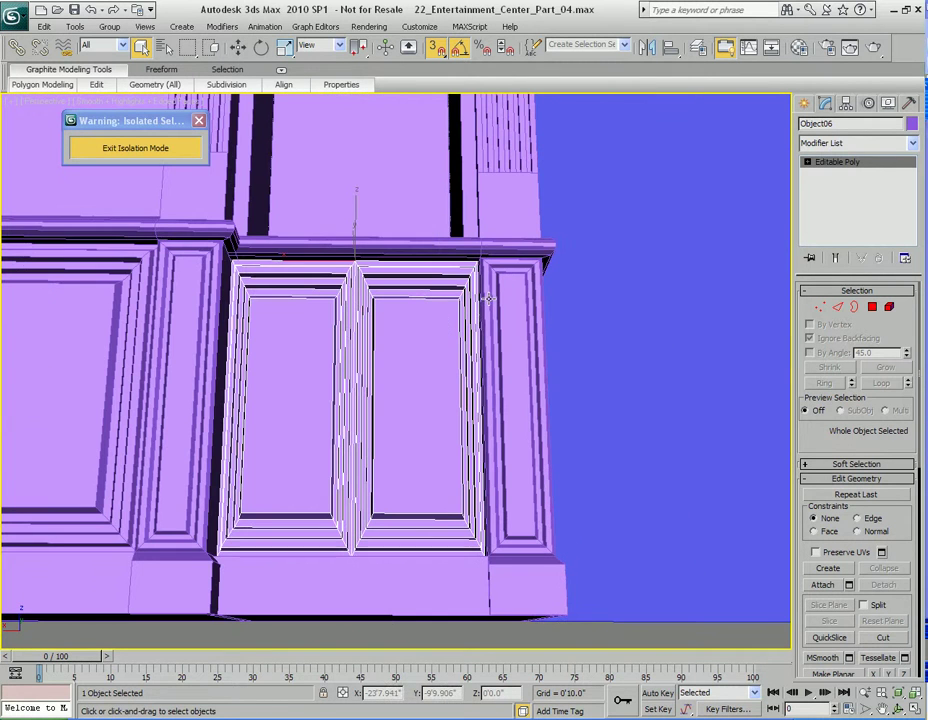
alt+middle_drag(472, 293, 467, 357)
Step: Deselect all polygons of the cloned doors and leave sub-object editing
key(4)
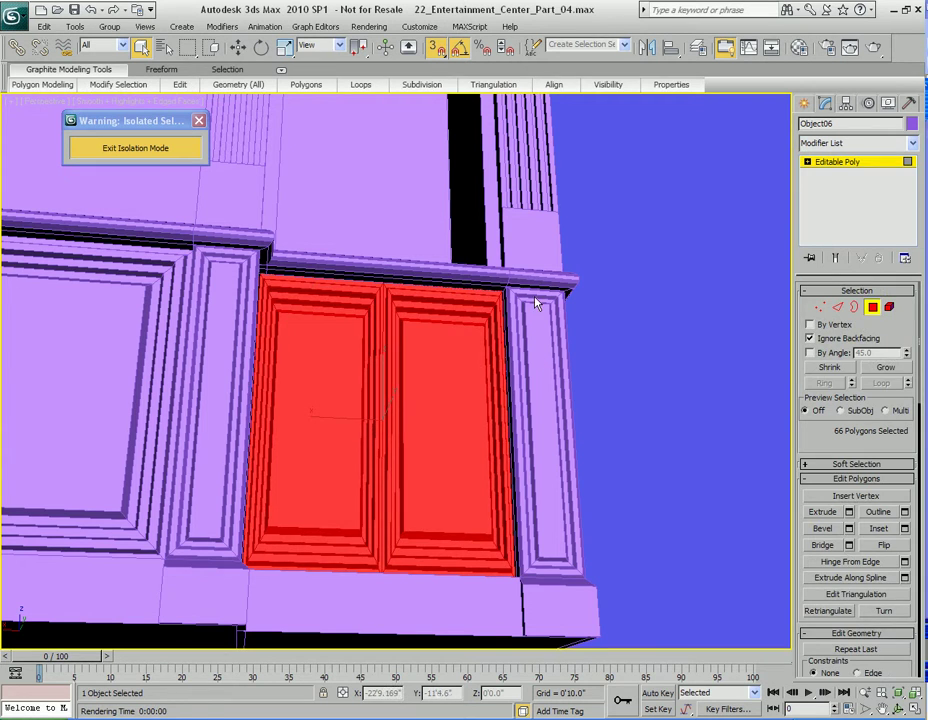
key(4)
key(5)
click(533, 243)
key(4)
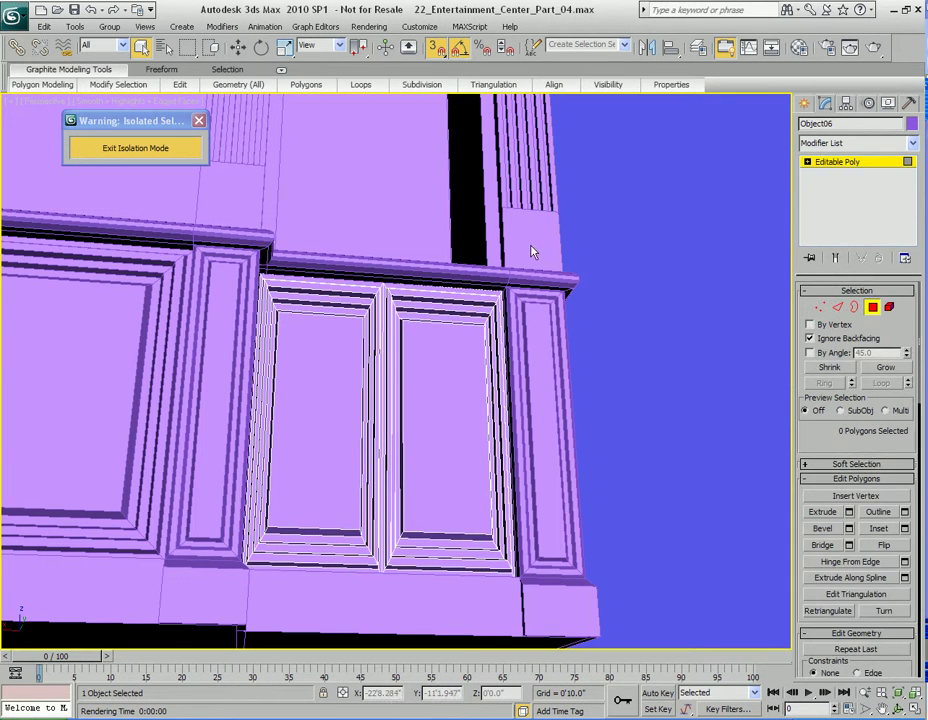
key(4)
Step: Select the side cabinet and attach the cloned doors to it
click(541, 288)
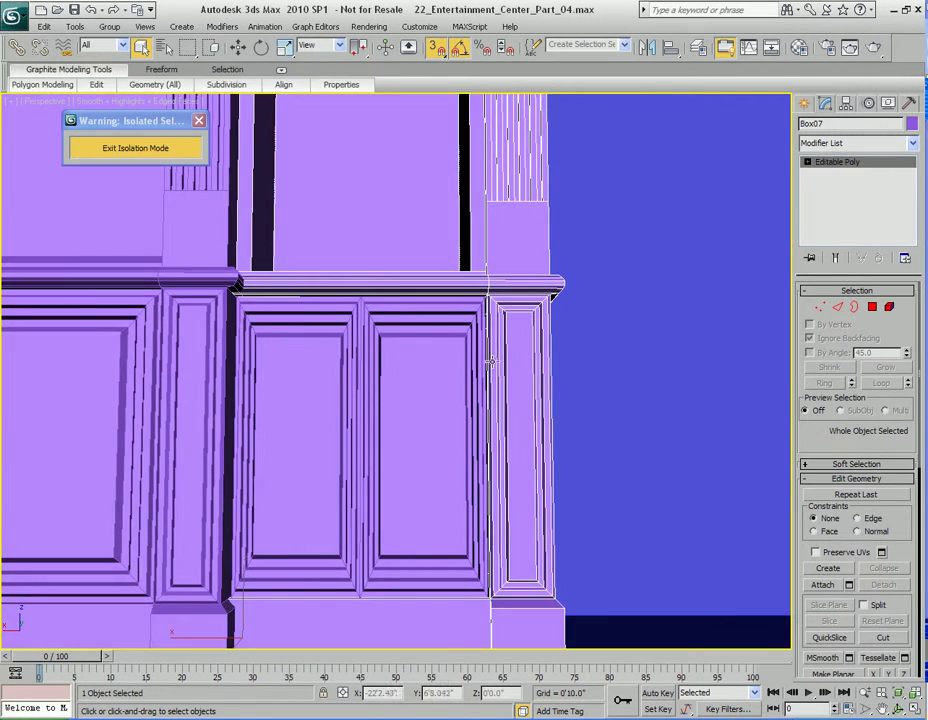
alt+middle_drag(491, 361, 427, 331)
right_click(467, 309)
click(443, 180)
click(416, 342)
Step: Target-weld the attached door's outer side edge to the neighbouring edge beside the side cabinet's pilaster
scroll(493, 300, up, 5)
key(w)
scroll(518, 292, up, 3)
middle_drag(518, 292, 455, 358)
key(2)
scroll(455, 358, down, 2)
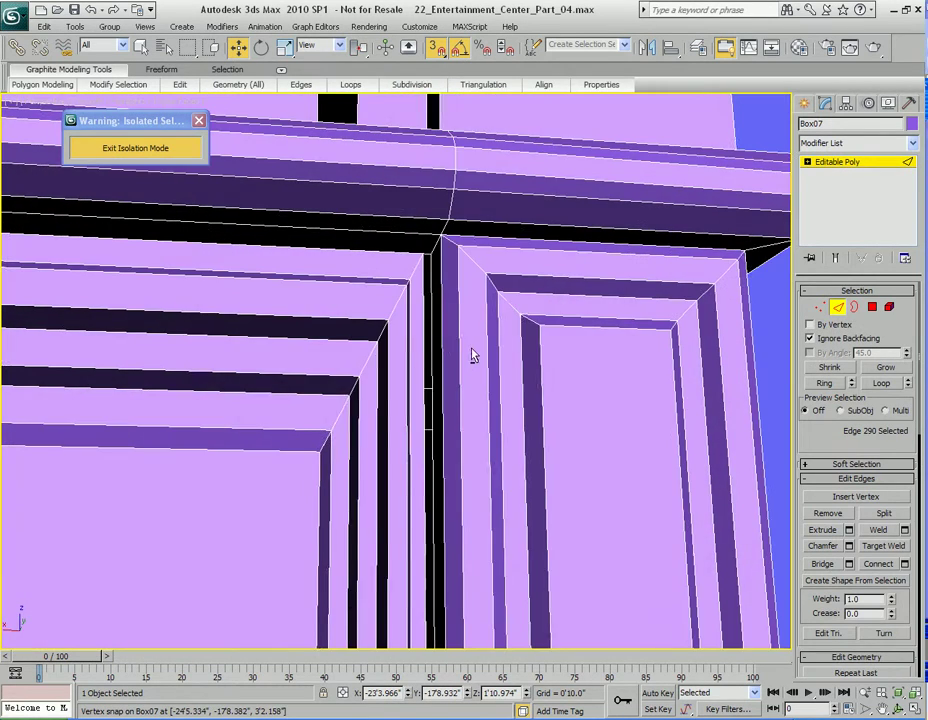
right_click(478, 278)
click(437, 388)
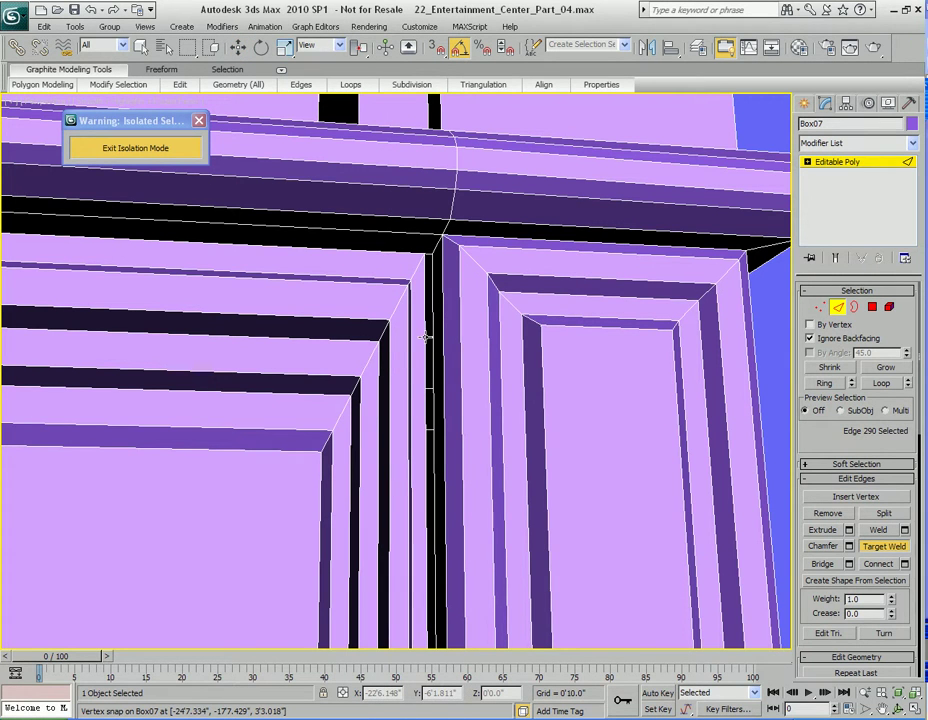
click(433, 338)
alt+middle_drag(433, 340, 433, 389)
scroll(433, 389, down, 5)
Step: Target-weld the stray vertex at the doors' upper corner beside the main cabinet to its neighbour, and leave vertex editing
middle_drag(320, 388, 433, 335)
scroll(407, 344, up, 10)
key(F3)
scroll(410, 331, up, 3)
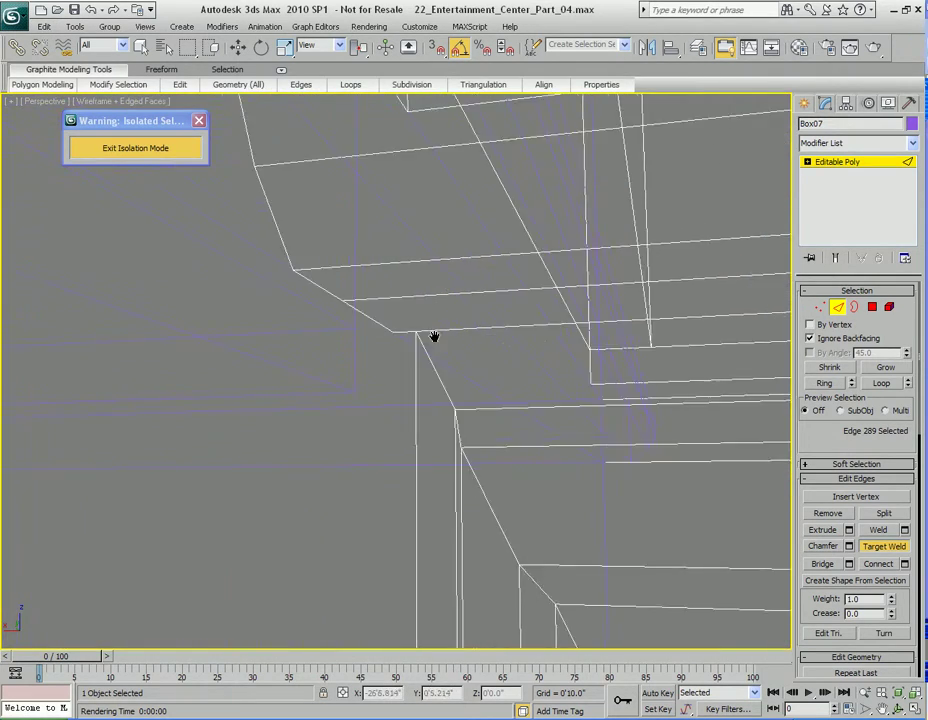
key(1)
middle_drag(441, 389, 436, 369)
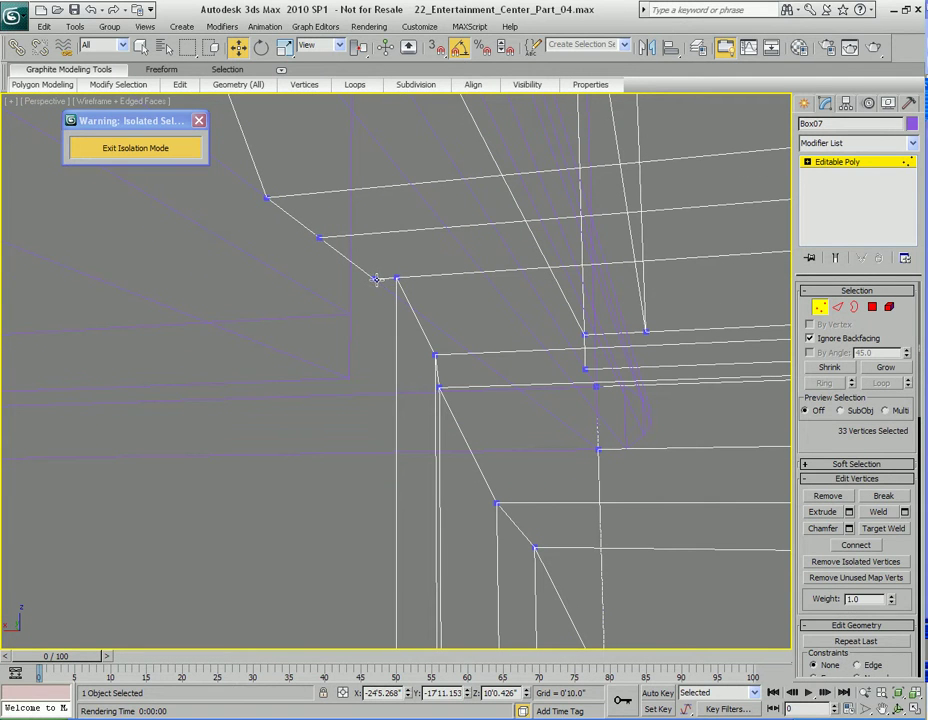
right_click(500, 250)
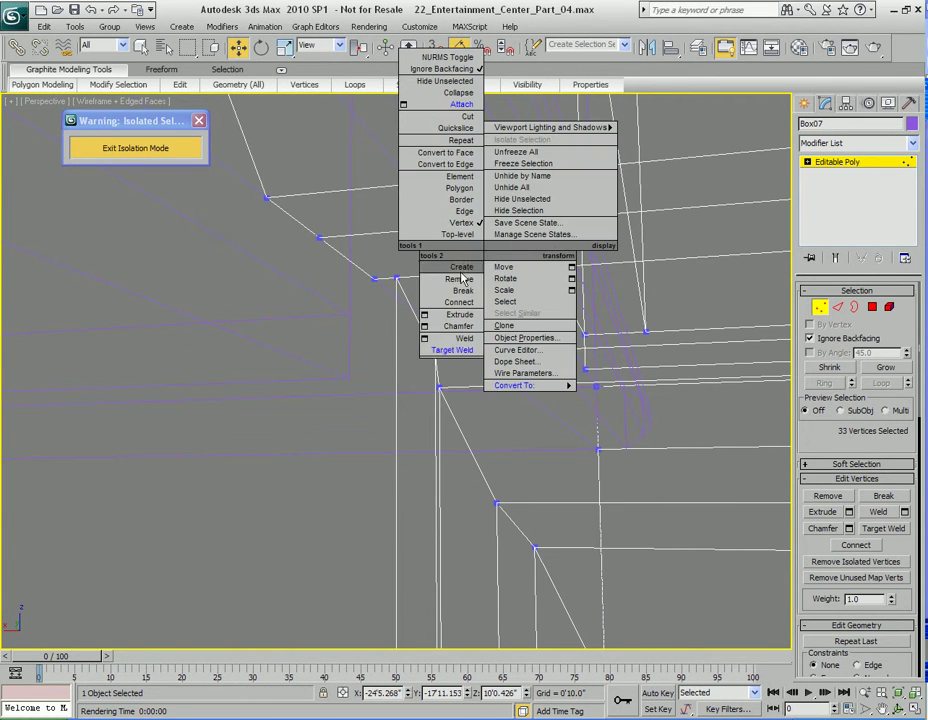
click(449, 352)
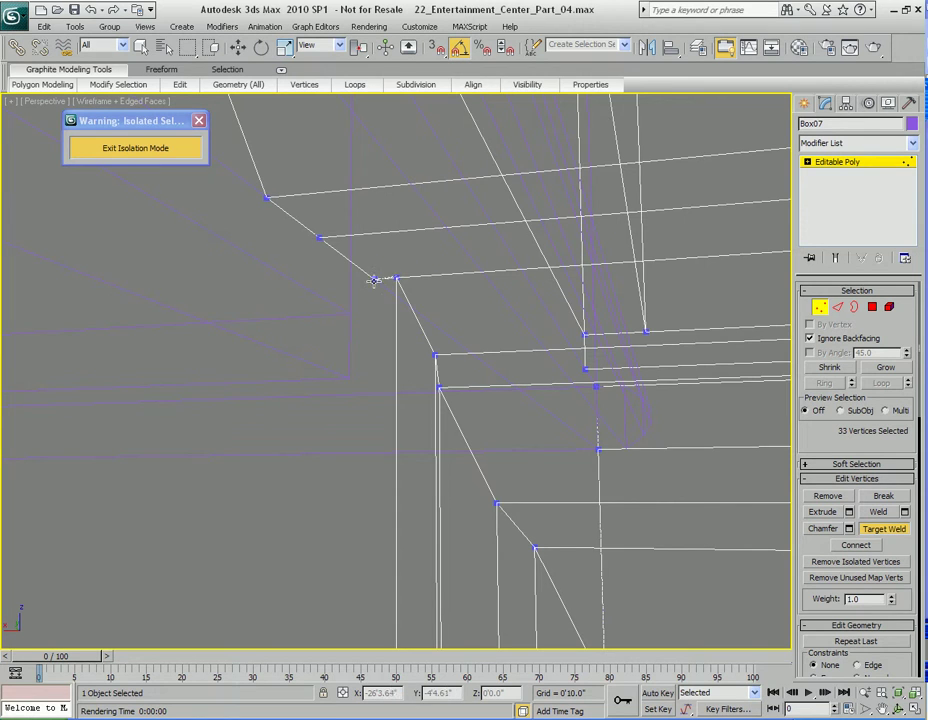
middle_drag(402, 400, 420, 374)
click(375, 457)
scroll(505, 387, down, 6)
middle_drag(475, 285, 441, 418)
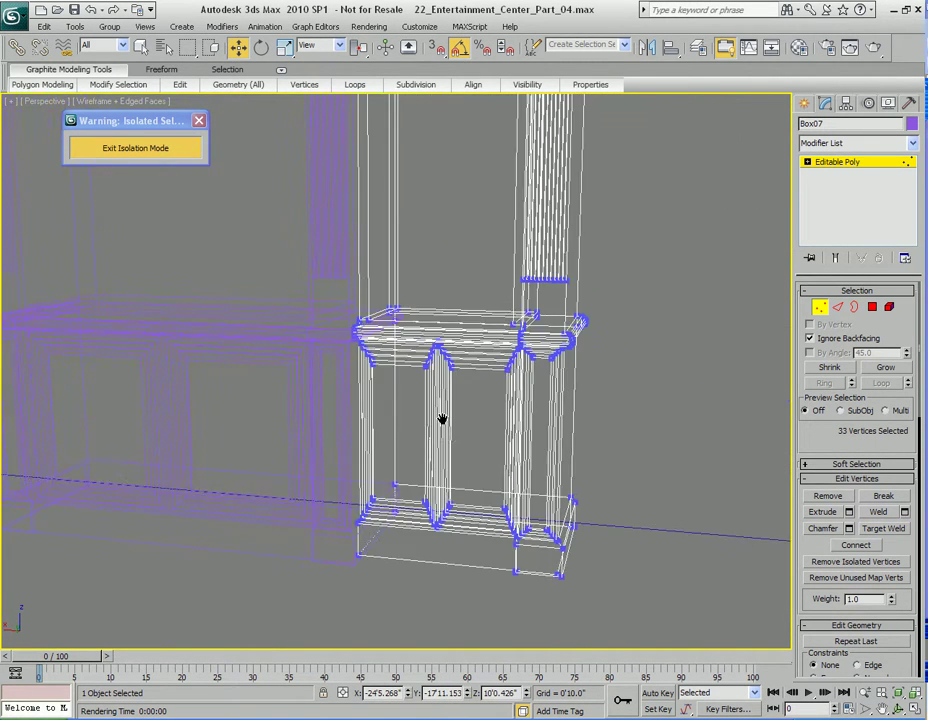
key(1)
key(F3)
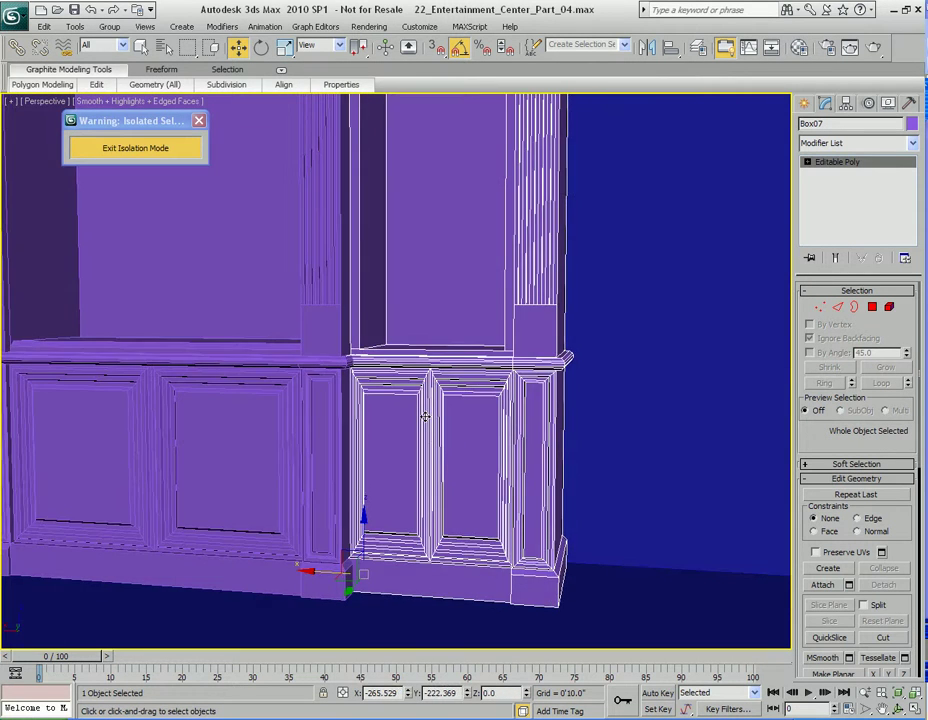
Step: Render the perspective view, compare the lower doors with the reference photo, and close the render
key(q)
key(shift+q)
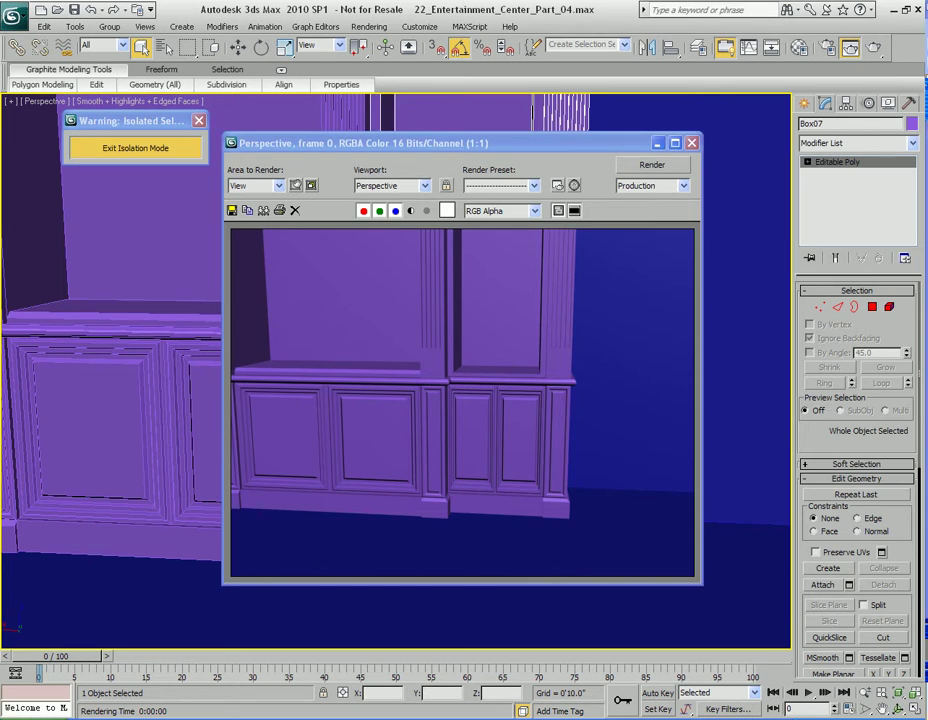
key(alt+Tab)
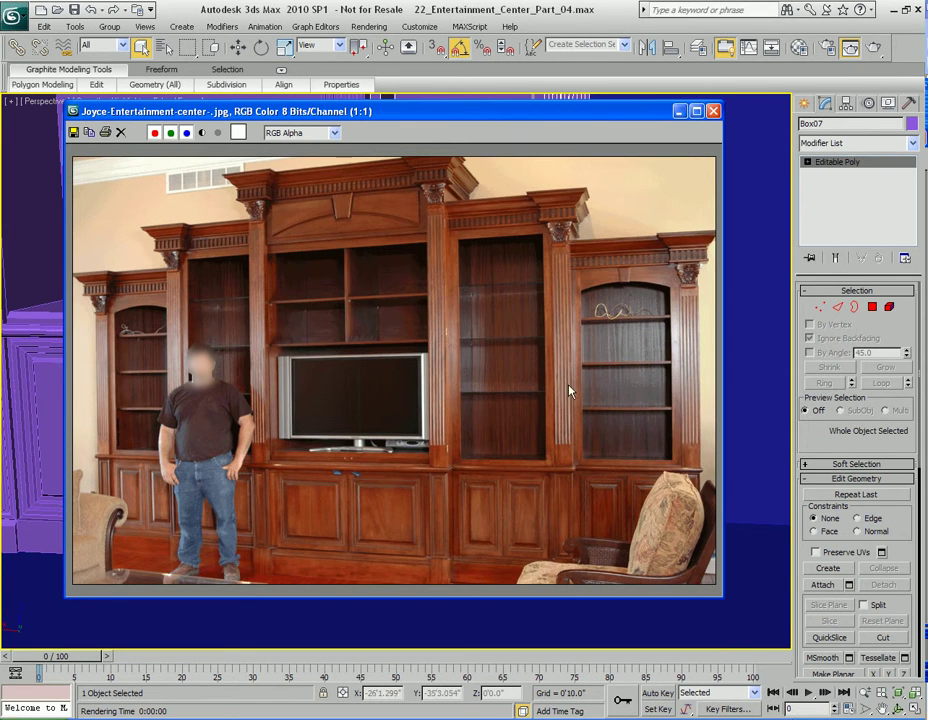
drag(368, 110, 926, 150)
click(692, 146)
Step: Clone the side cabinet outward along X as one independent copy
alt+middle_drag(660, 160, 499, 347)
key(w)
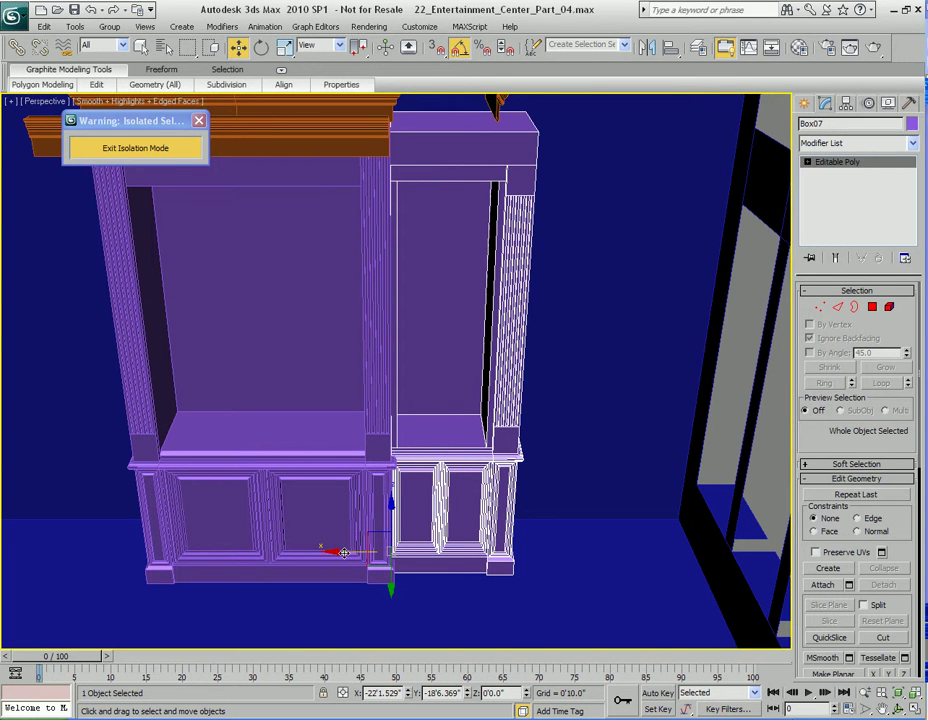
mouse_move(349, 550)
shift+mouse_down()
mouse_move(510, 548)
mouse_move(563, 577)
shift+mouse_up()
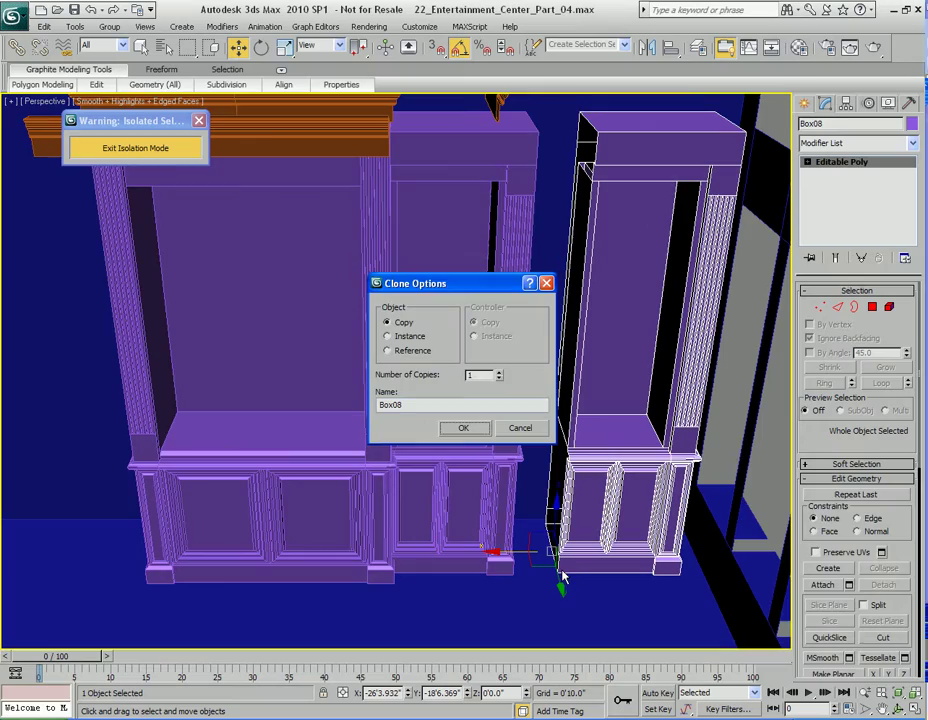
click(464, 428)
Step: Copy the world X coordinate of the original side cabinet's lower outer side polygon, and deselect the polygon
scroll(465, 437, up, 5)
mouse_move(582, 503)
middle_down()
mouse_move(522, 430)
mouse_move(464, 387)
mouse_move(472, 425)
middle_up()
key(q)
click(373, 333)
middle_drag(384, 347, 412, 373)
key(4)
click(402, 327)
key(w)
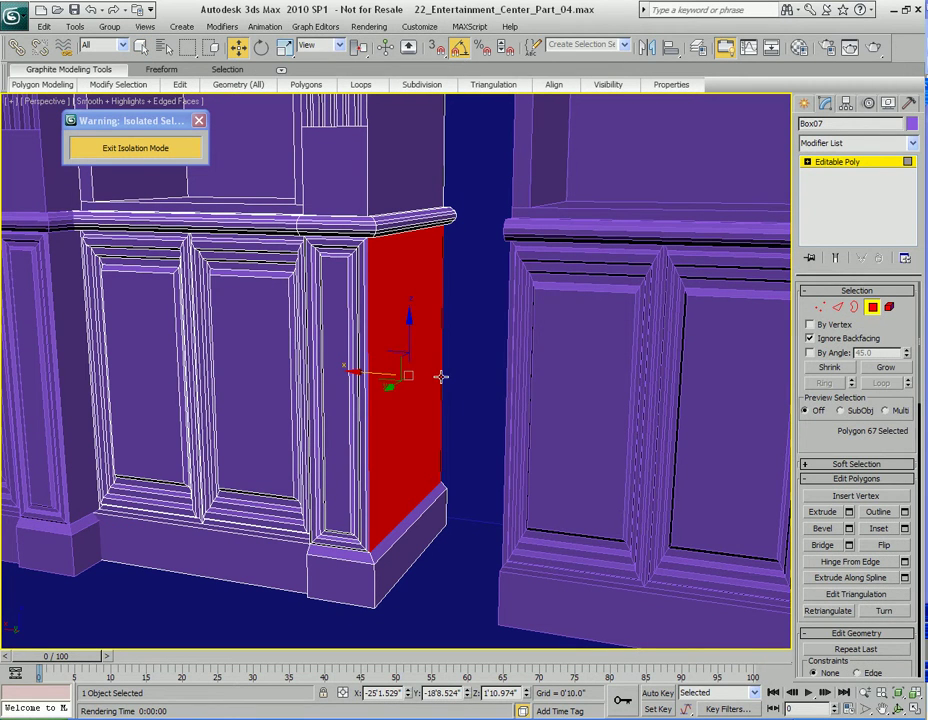
key(F12)
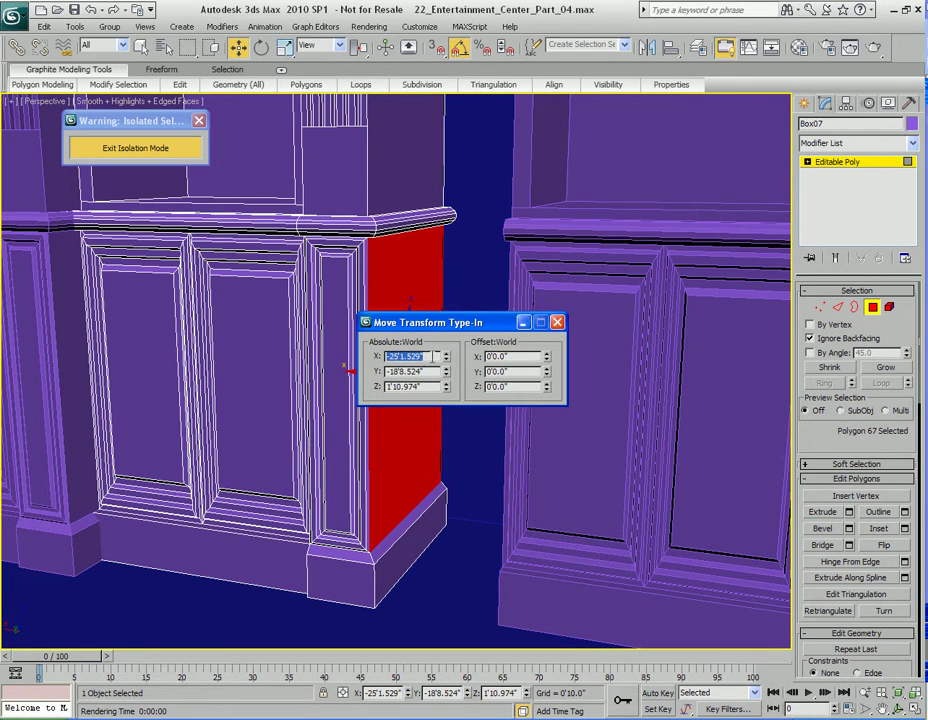
key(ctrl+d)
drag(464, 316, 222, 284)
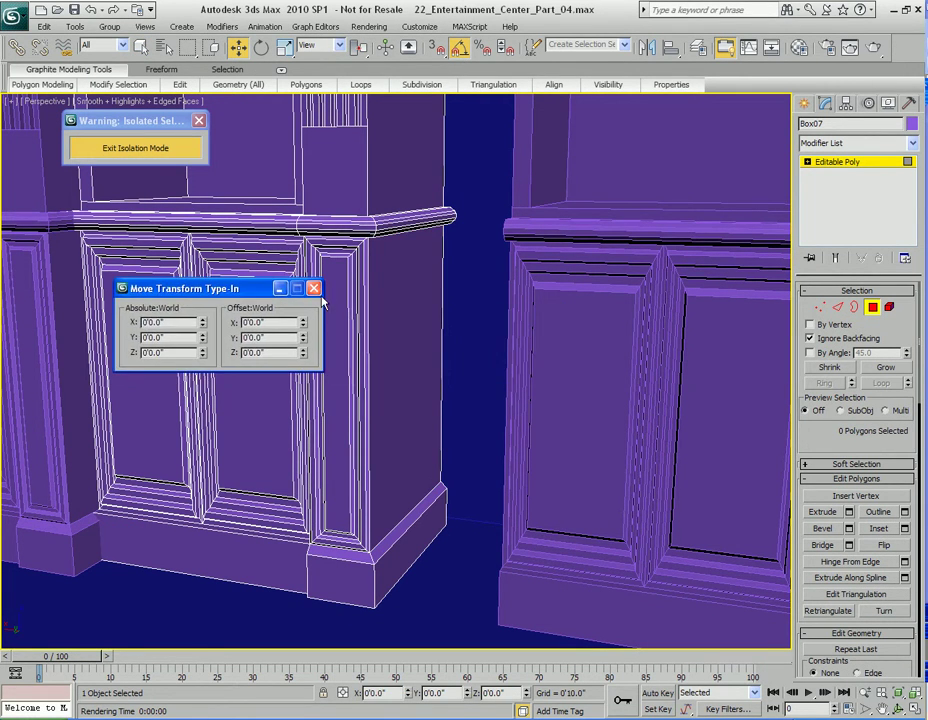
Step: Set the cloned cabinet's absolute X position to -25'1.529" to place it against the original side cabinet
key(4)
middle_drag(598, 375, 535, 389)
click(555, 343)
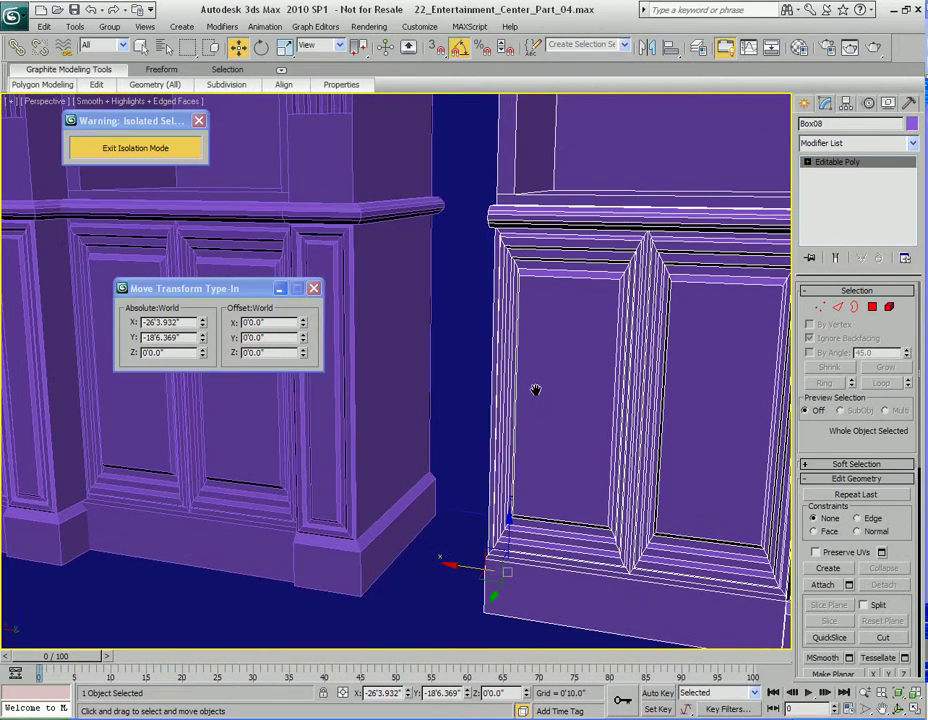
double_click(184, 322)
key(Return)
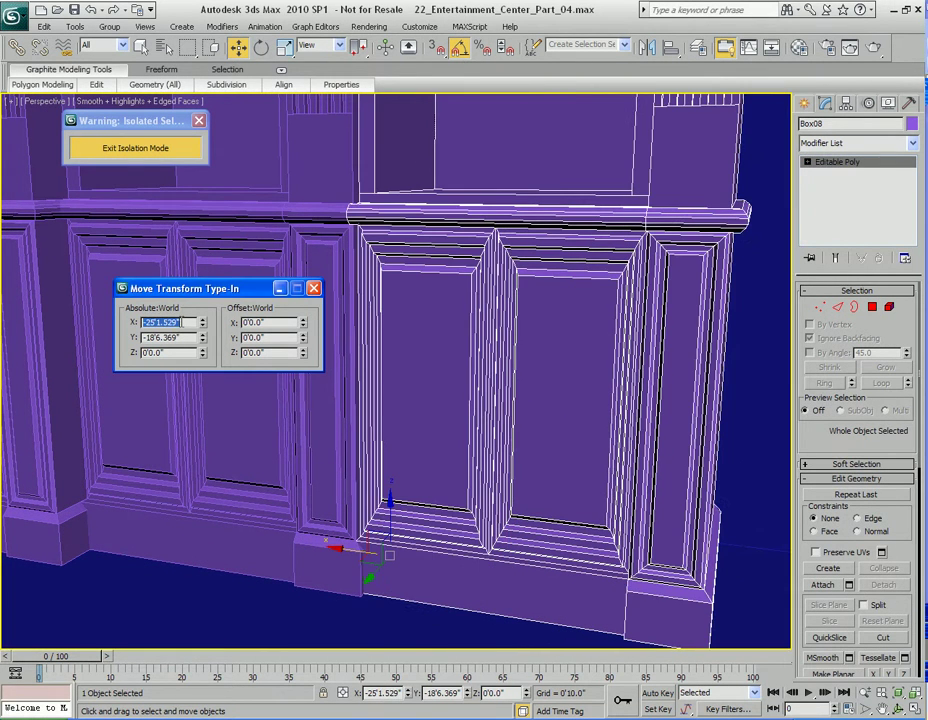
click(314, 289)
Step: Select all front vertices of the cloned cabinet and shift them slightly along Y to about -18'1.1"
alt+middle_drag(325, 290, 424, 354)
key(F3)
alt+middle_drag(438, 280, 406, 373)
key(q)
key(1)
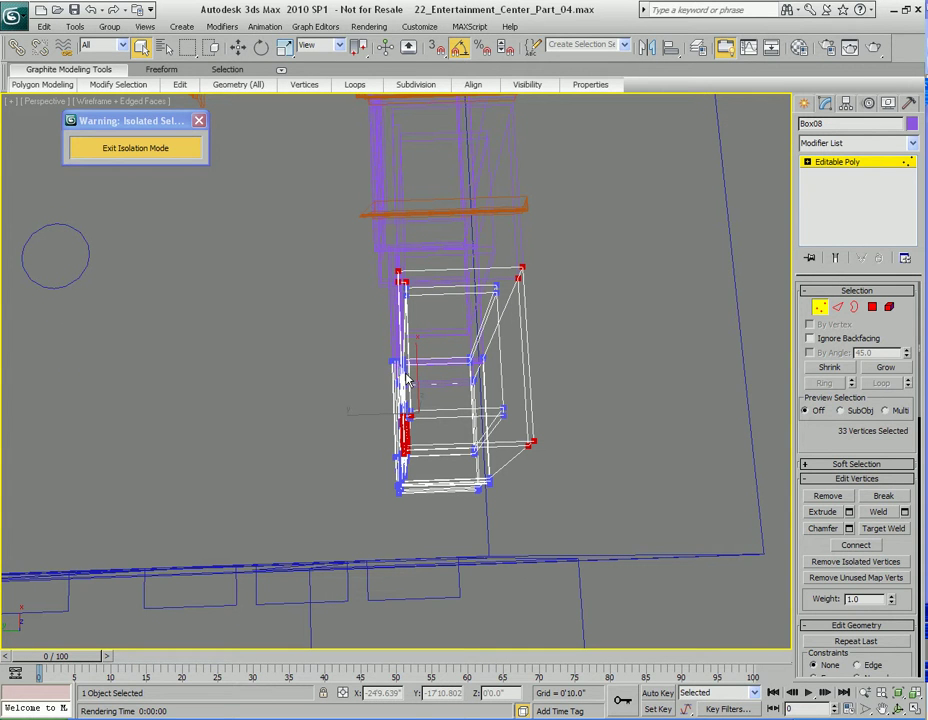
drag(325, 262, 451, 530)
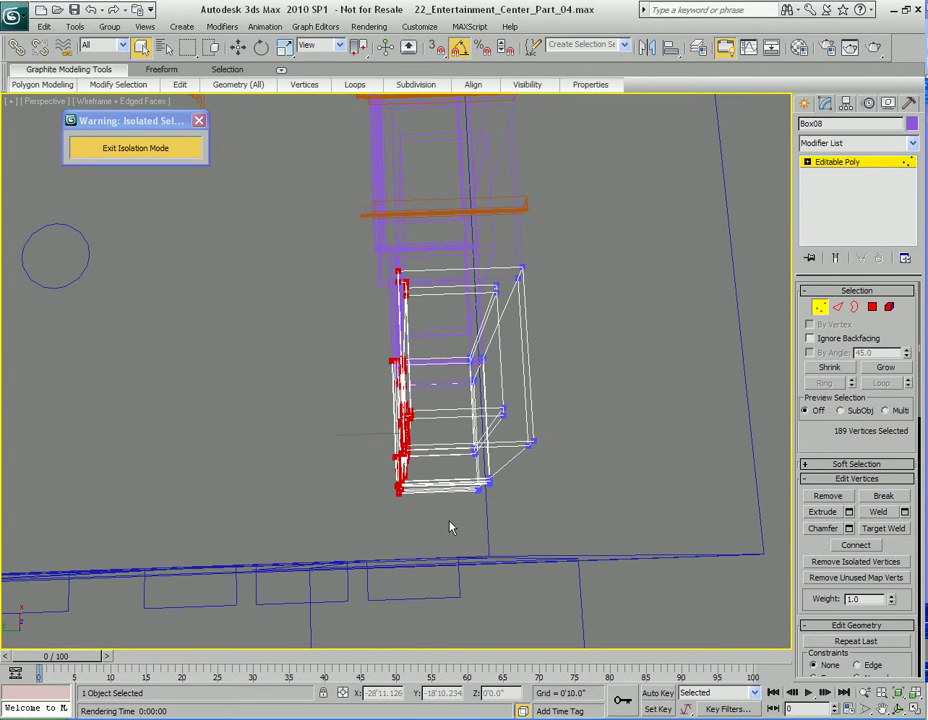
scroll(451, 530, up, 3)
alt+middle_drag(421, 470, 460, 420)
key(F3)
mouse_move(410, 453)
alt+middle_down()
mouse_move(406, 464)
mouse_move(477, 366)
mouse_move(429, 408)
mouse_move(413, 409)
mouse_move(414, 425)
mouse_move(425, 429)
mouse_move(471, 404)
alt+middle_up()
scroll(477, 366, up, 2)
key(w)
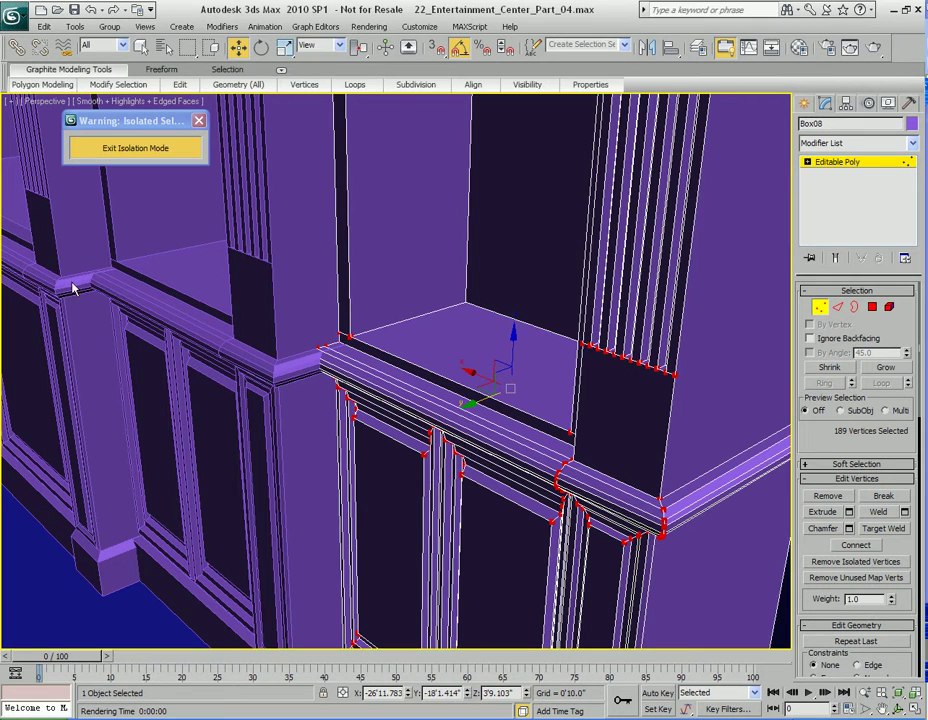
drag(479, 401, 476, 403)
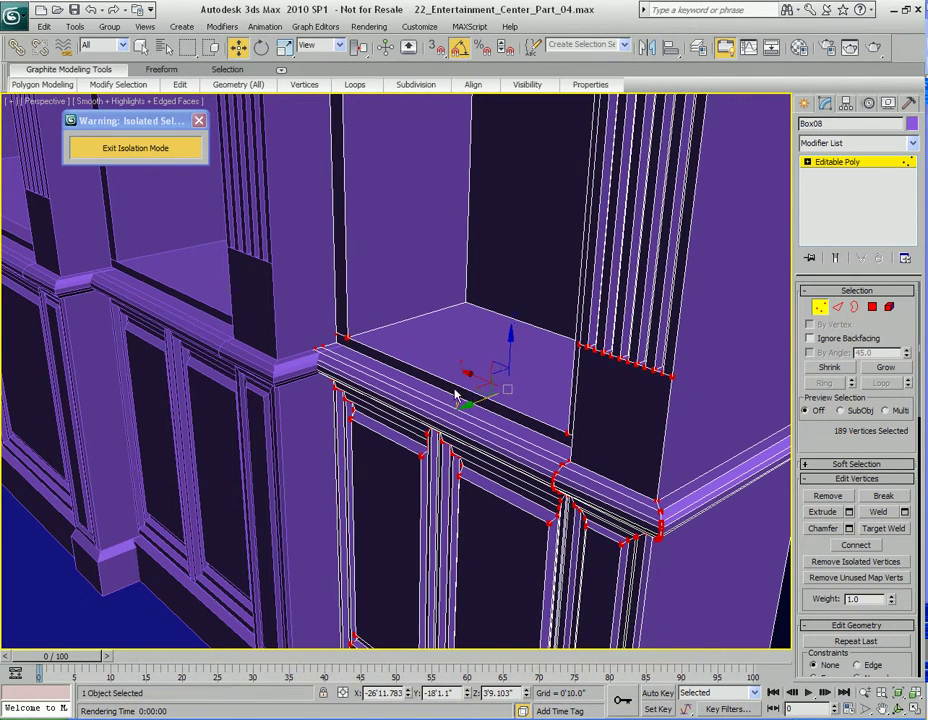
Step: Select all vertices at the top of the cloned cabinet, including the tops of the pilaster flutes
scroll(440, 370, down, 2)
middle_drag(415, 342, 414, 439)
middle_drag(394, 292, 411, 555)
scroll(422, 363, down, 3)
mouse_move(422, 368)
alt+middle_down()
mouse_move(391, 468)
mouse_move(476, 385)
mouse_move(433, 373)
alt+middle_up()
middle_drag(439, 278, 433, 361)
mouse_move(473, 458)
middle_down()
mouse_move(451, 370)
mouse_move(441, 369)
mouse_move(457, 377)
mouse_move(416, 360)
mouse_move(431, 340)
mouse_move(453, 363)
mouse_move(451, 382)
mouse_move(362, 356)
mouse_move(373, 354)
middle_up()
key(F3)
drag(325, 207, 706, 428)
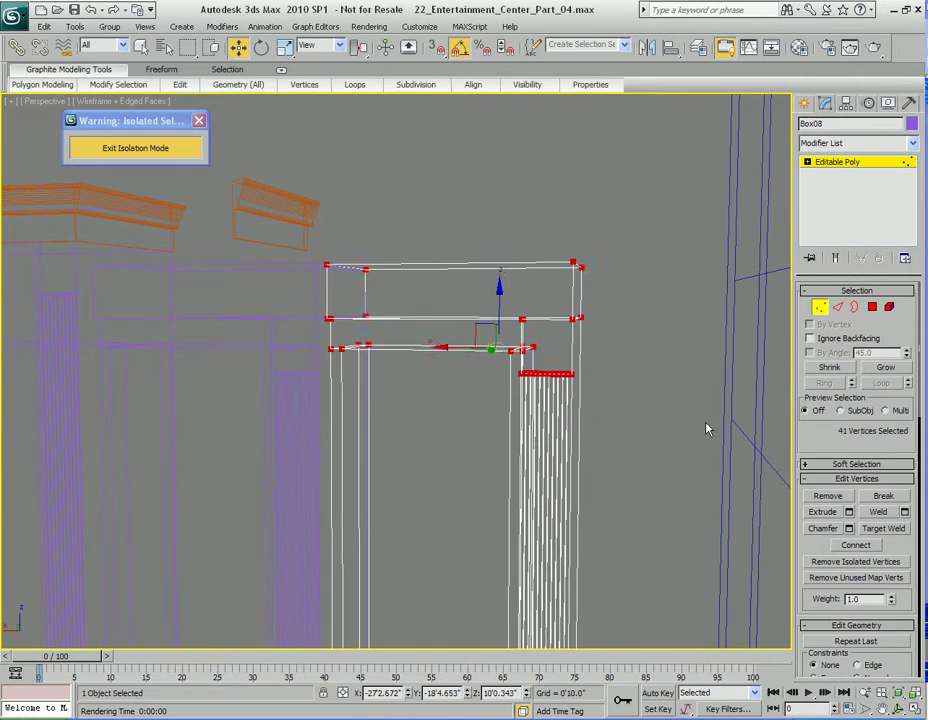
alt+middle_drag(483, 431, 478, 421)
Step: Examine in the reference photo how high the outermost cabinet's top sits against the neighbouring cabinet's pilaster capital
drag(927, 112, 492, 174)
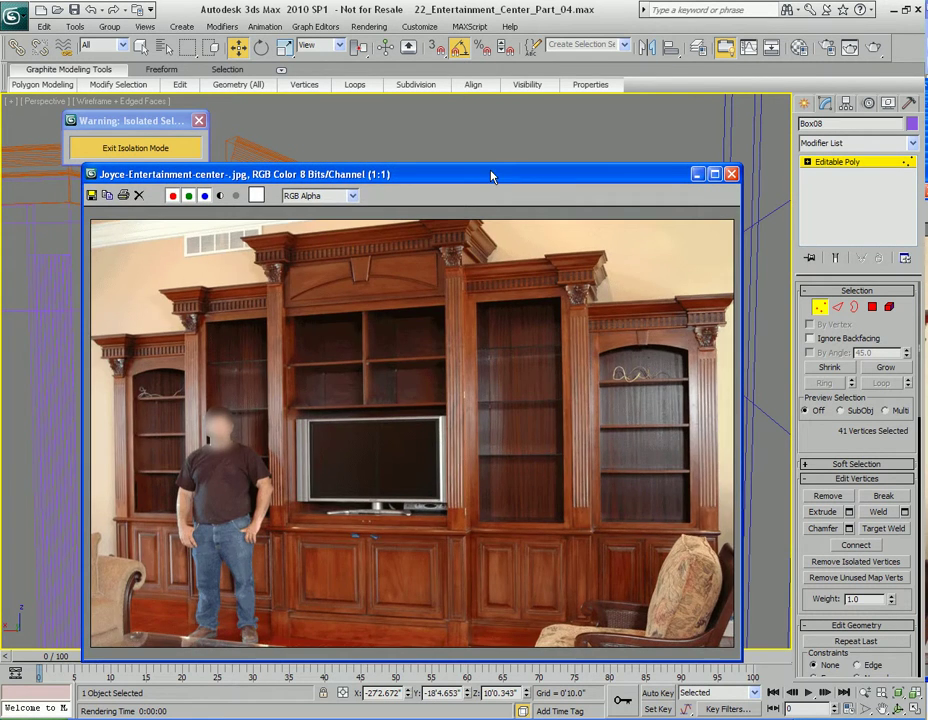
scroll(630, 354, up, 1)
middle_drag(634, 351, 470, 386)
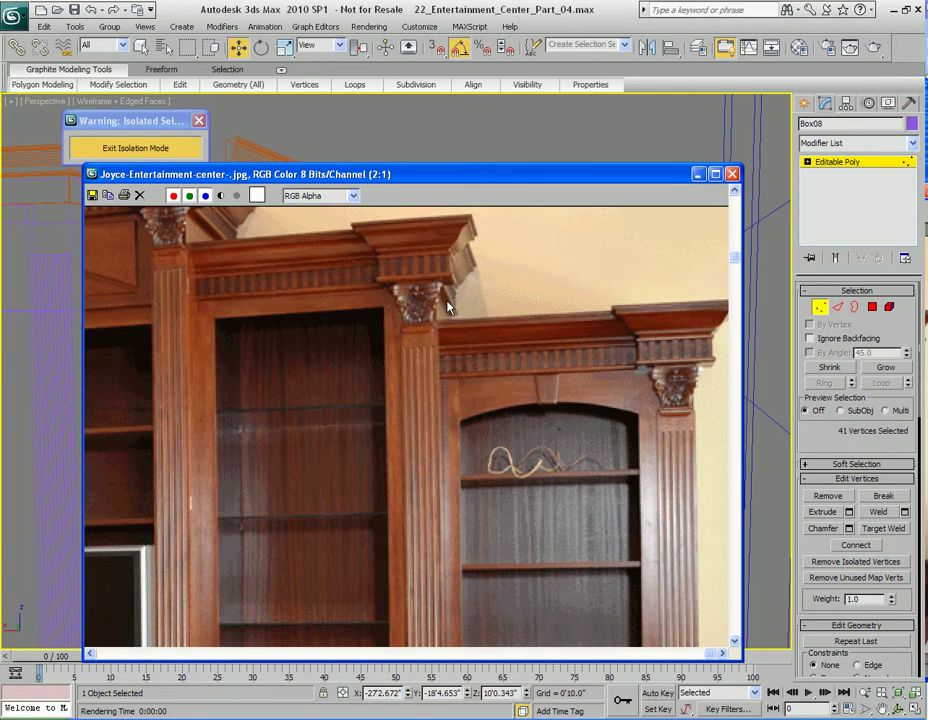
scroll(445, 297, up, 1)
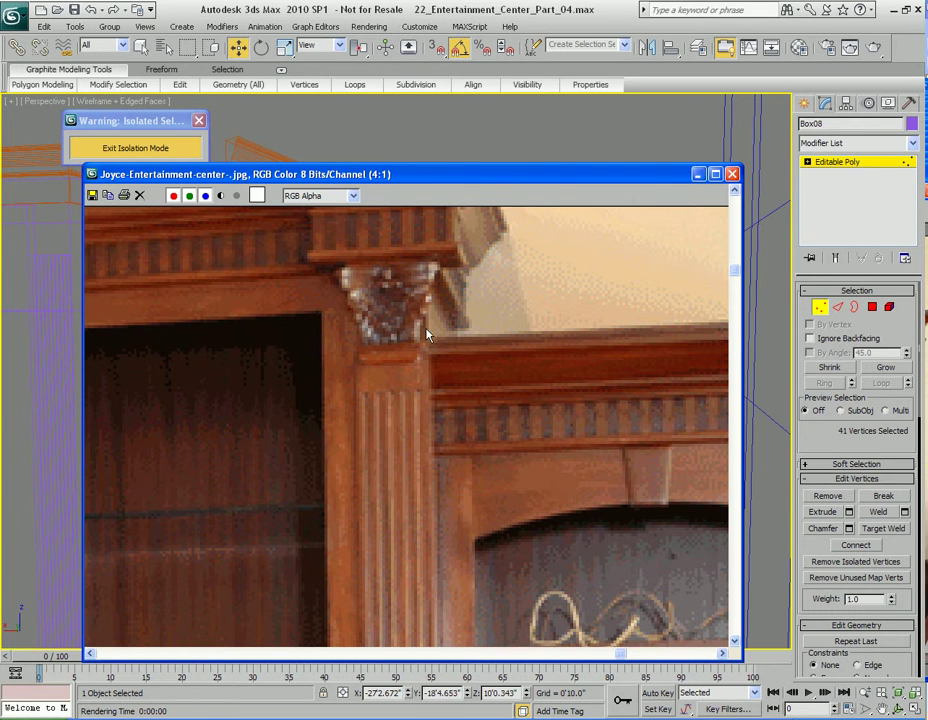
scroll(451, 318, down, 1)
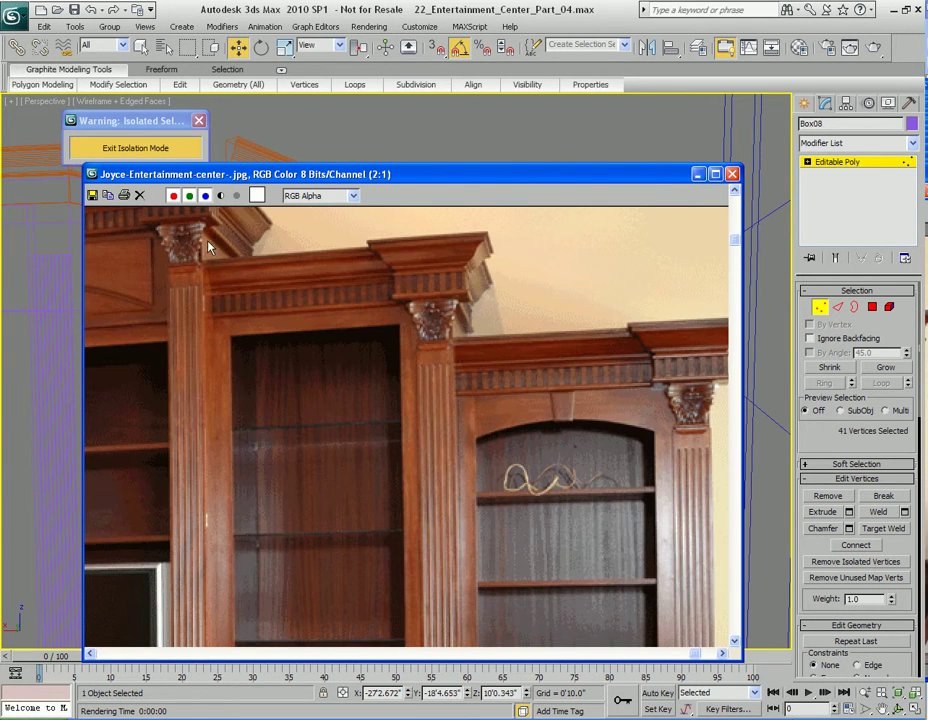
drag(468, 179, 927, 132)
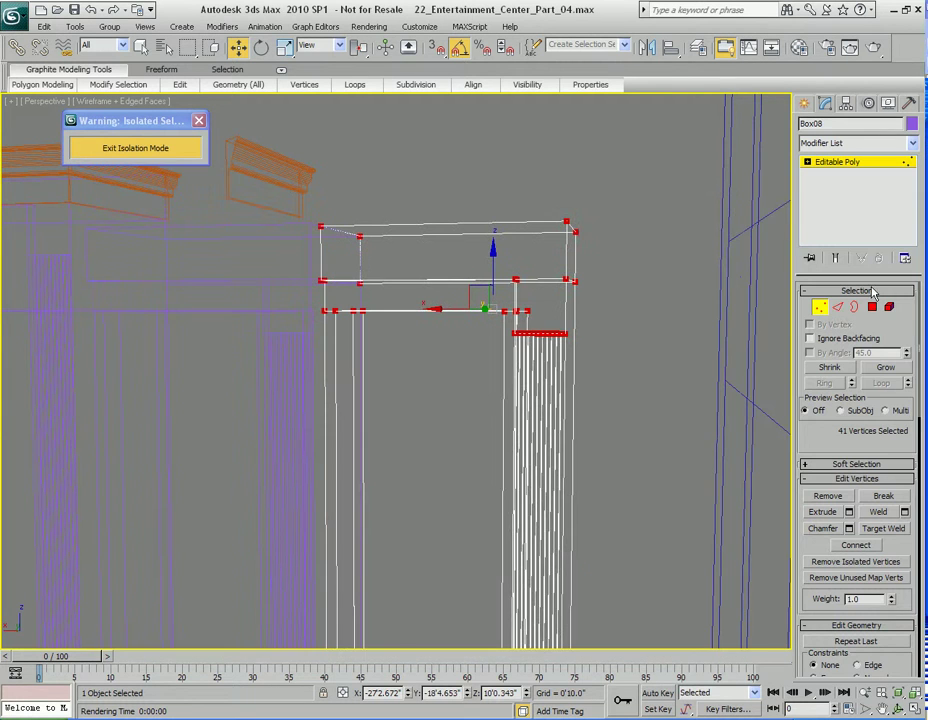
Step: Lower the cloned cabinet's selected top vertices along Z to about 9'0.04"
mouse_move(395, 362)
alt+middle_down()
mouse_move(407, 426)
mouse_move(447, 411)
alt+middle_up()
key(F3)
key(F3)
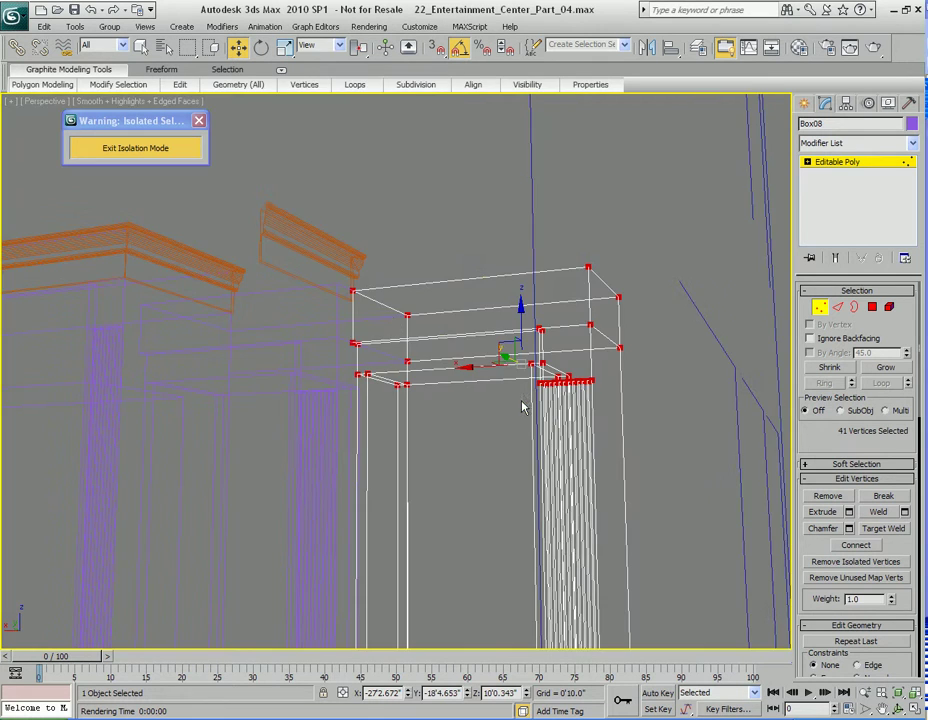
key(F3)
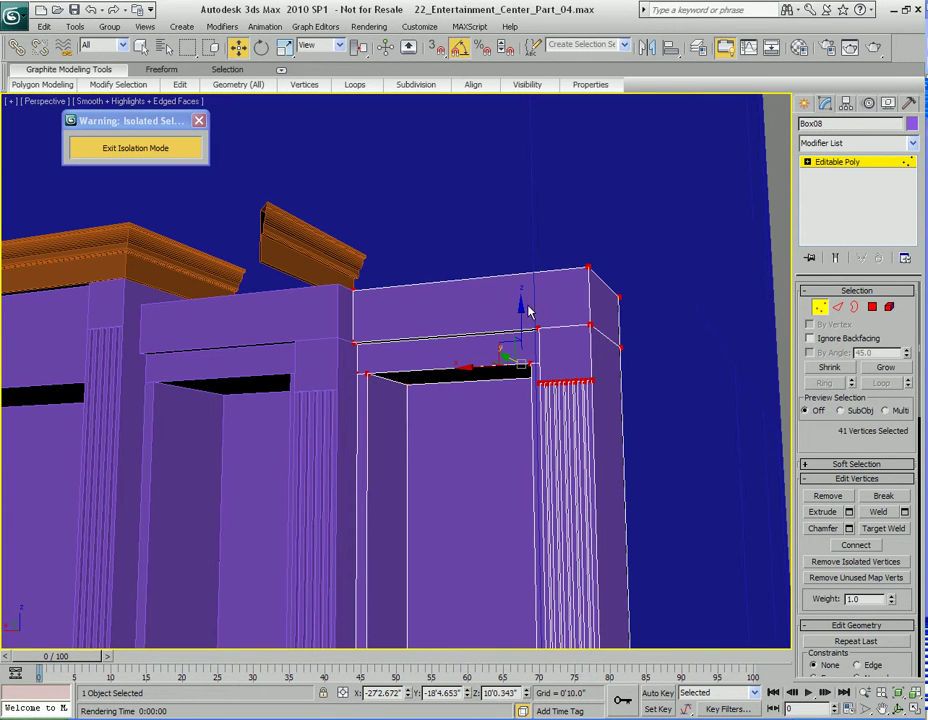
drag(521, 306, 518, 393)
alt+middle_drag(502, 397, 386, 385)
scroll(436, 398, up, 4)
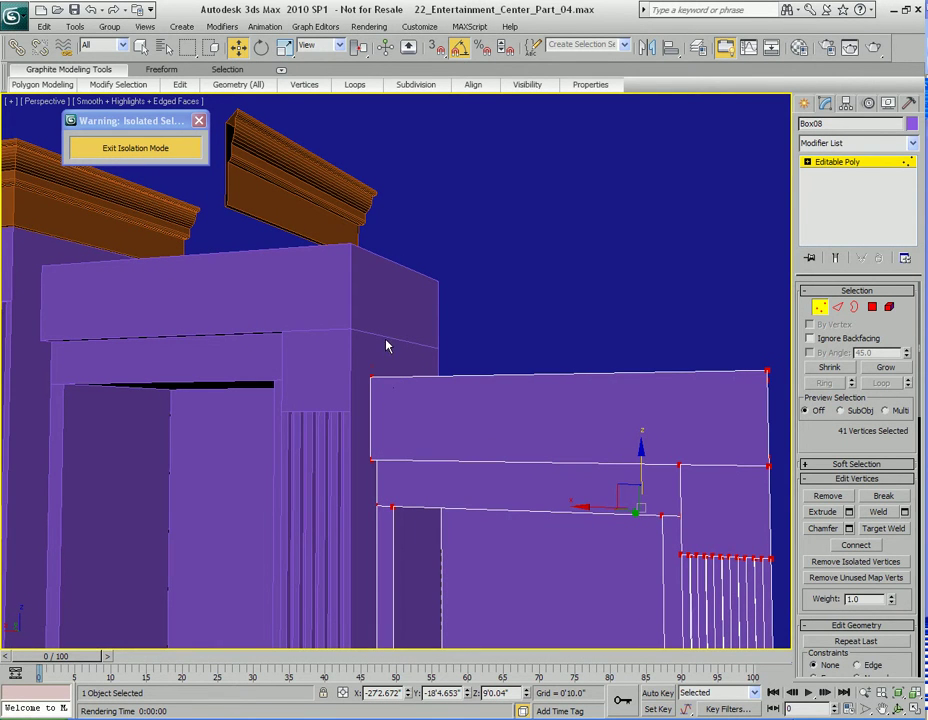
alt+middle_drag(376, 361, 578, 313)
scroll(579, 313, down, 4)
alt+middle_drag(524, 404, 532, 350)
Step: Leave vertex editing and examine the arched top of the outermost cabinet's opening in the reference photo
key(q)
middle_drag(528, 403, 533, 304)
alt+middle_drag(435, 493, 498, 386)
scroll(499, 426, up, 3)
key(1)
scroll(507, 443, up, 3)
scroll(498, 420, down, 3)
drag(926, 150, 521, 129)
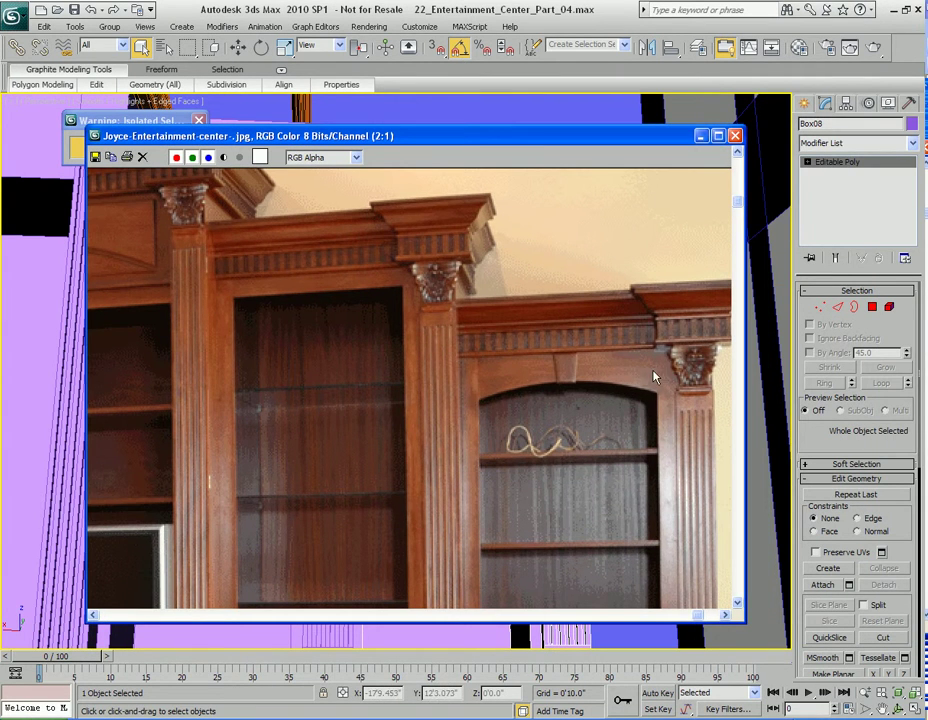
drag(447, 138, 926, 141)
Step: Connect the front and rear edges of the upper opening's top face with one edge across its middle
middle_drag(455, 341, 519, 326)
key(4)
click(489, 271)
key(w)
alt+middle_drag(490, 226, 488, 311)
key(2)
click(478, 293)
ctrl+click(492, 357)
right_click(522, 312)
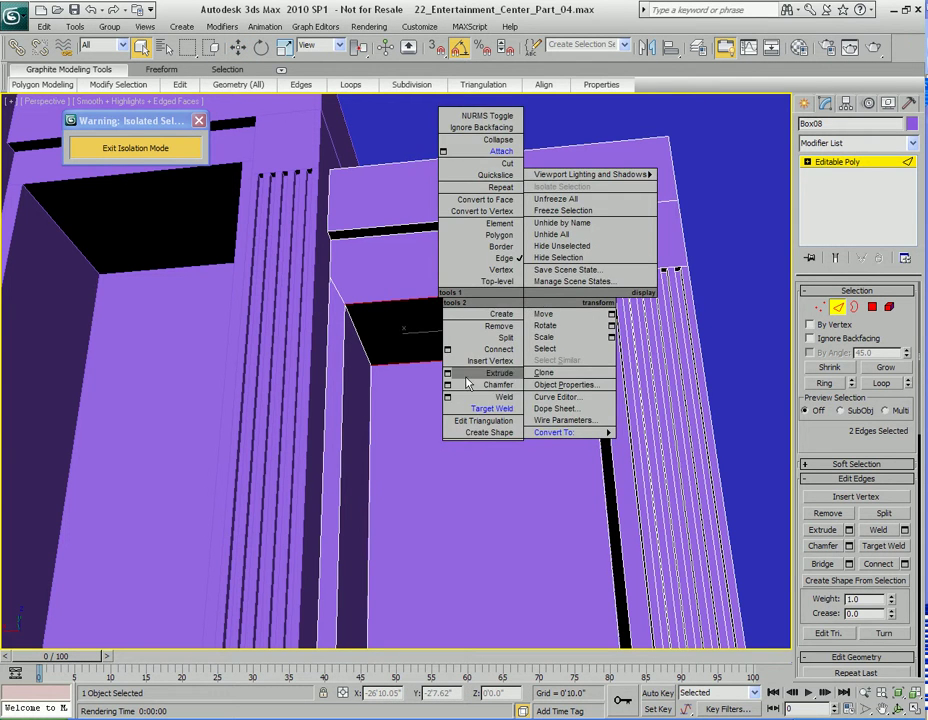
click(480, 360)
click(461, 405)
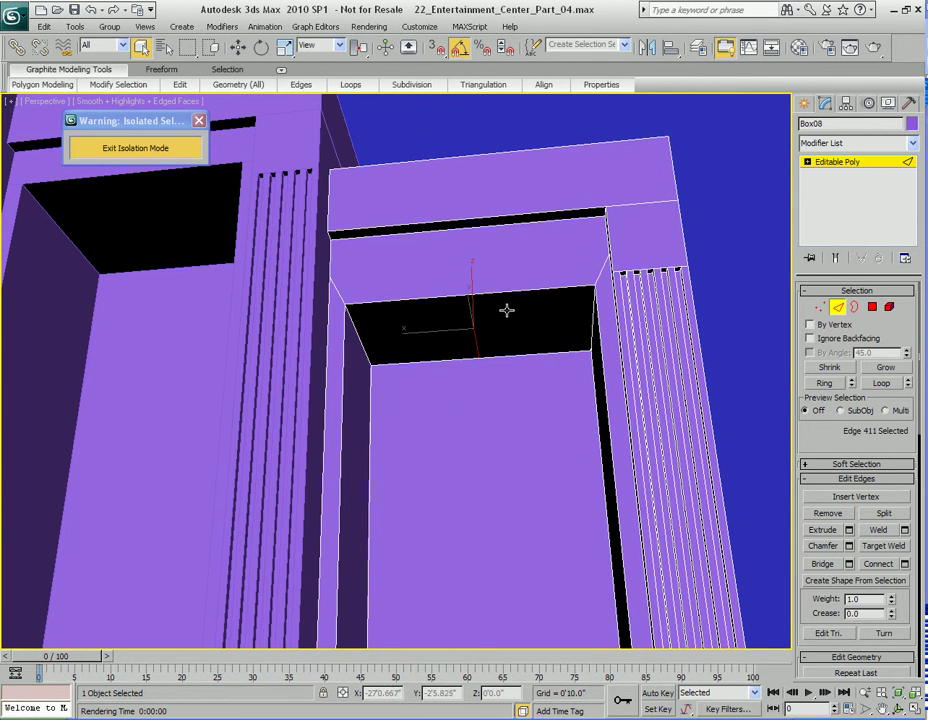
Step: Raise the opening's new middle edge along Z to about 9'2.713" to form a peak
alt+middle_drag(503, 315, 495, 373)
key(w)
scroll(480, 326, up, 3)
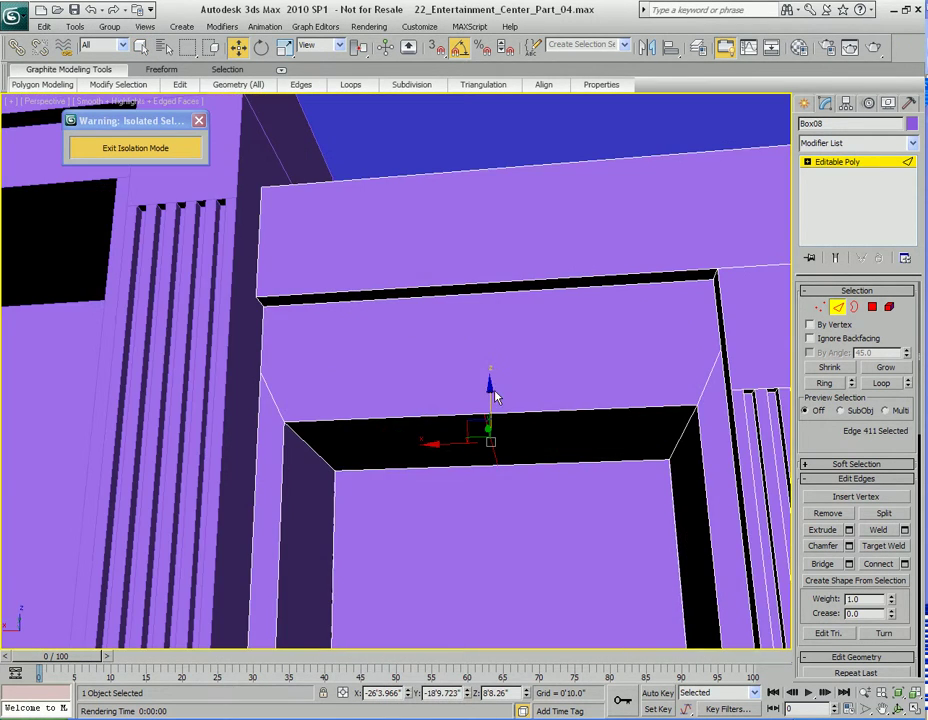
drag(489, 385, 505, 301)
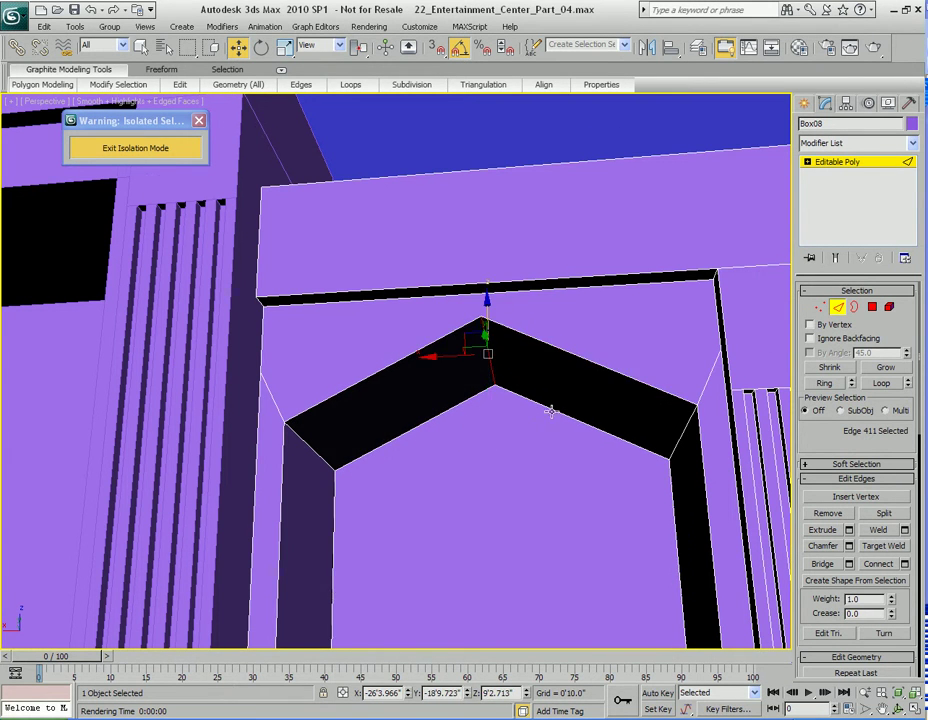
Step: Chamfer the opening's raised middle edge by 1'0.89" with 15 segments to round the peak into an arch
alt+middle_drag(535, 380, 555, 336)
right_click(554, 330)
click(475, 416)
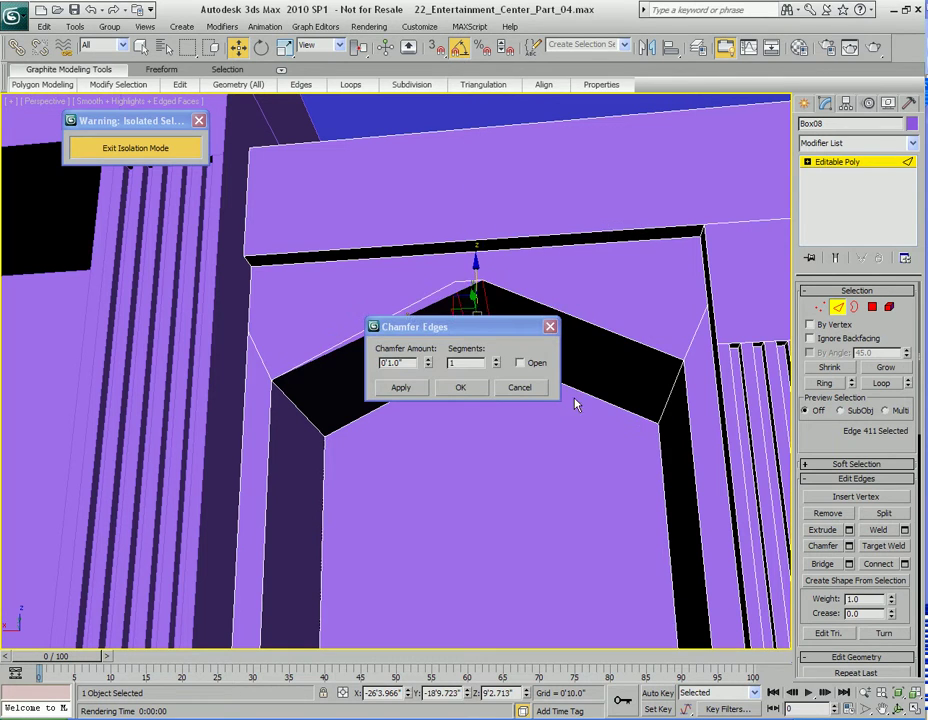
drag(450, 327, 686, 188)
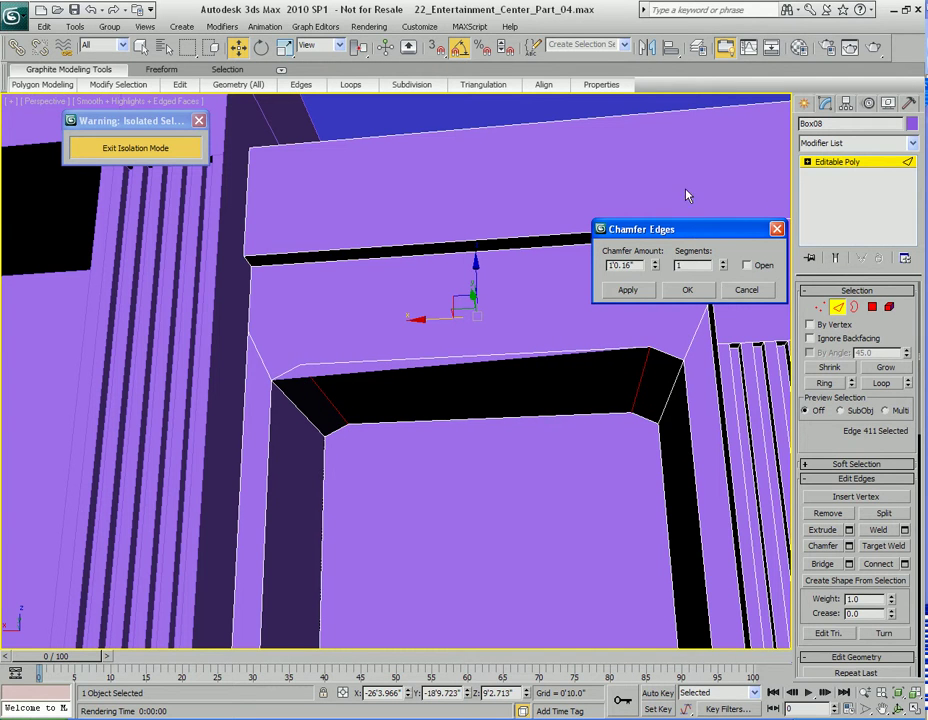
drag(724, 262, 725, 263)
click(724, 262)
click(724, 262)
drag(659, 267, 656, 256)
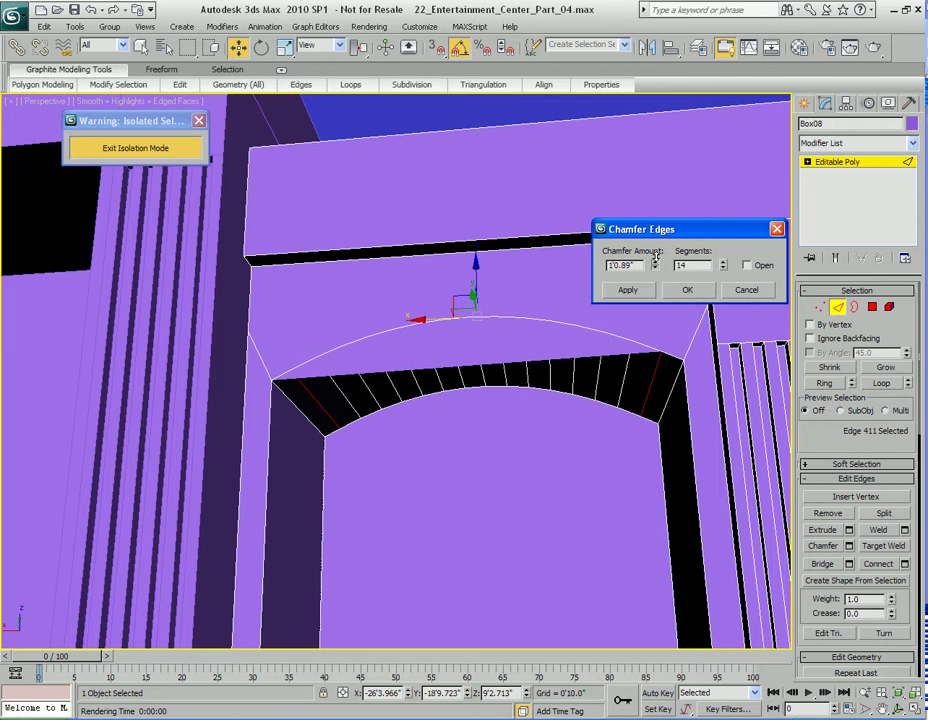
click(724, 262)
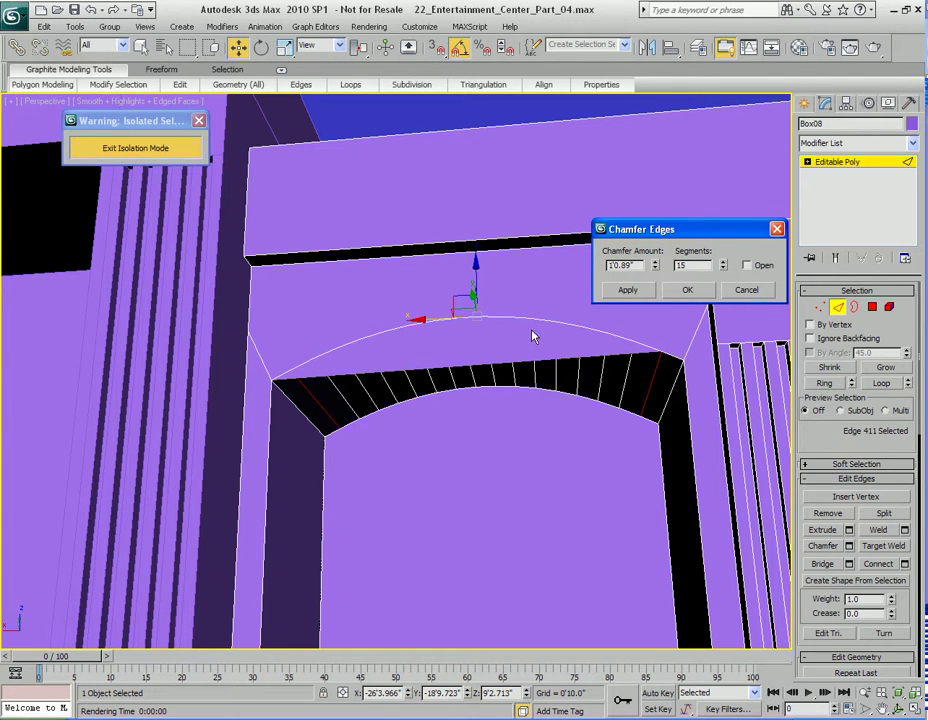
click(687, 293)
Step: Retriangulate the front polygon above the arch with backfacing ignored, and leave polygon editing
alt+middle_drag(574, 328, 573, 344)
key(q)
key(4)
key(4)
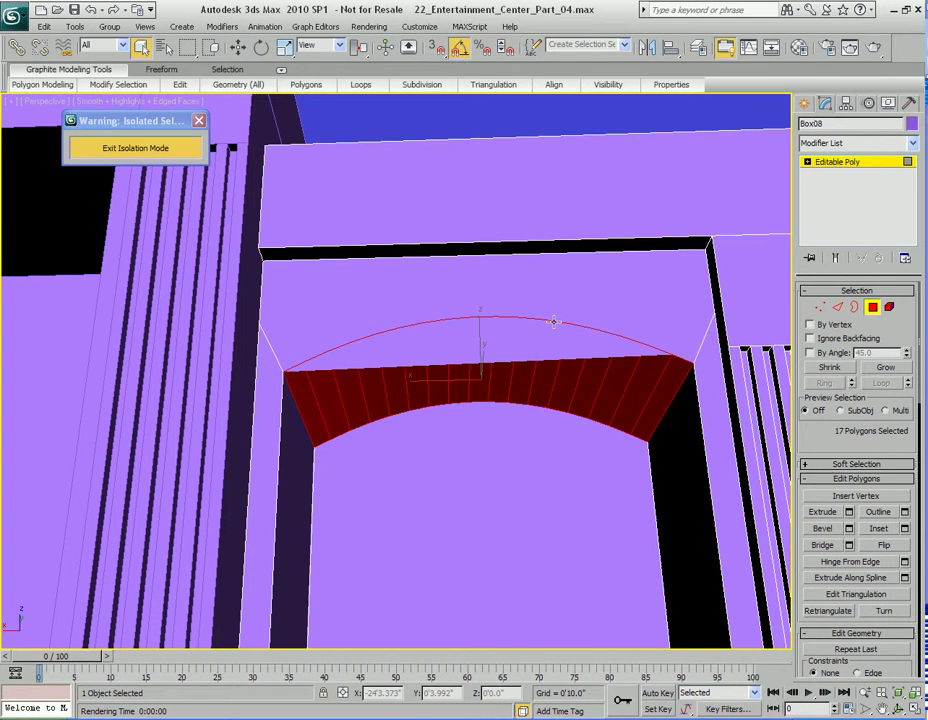
click(539, 280)
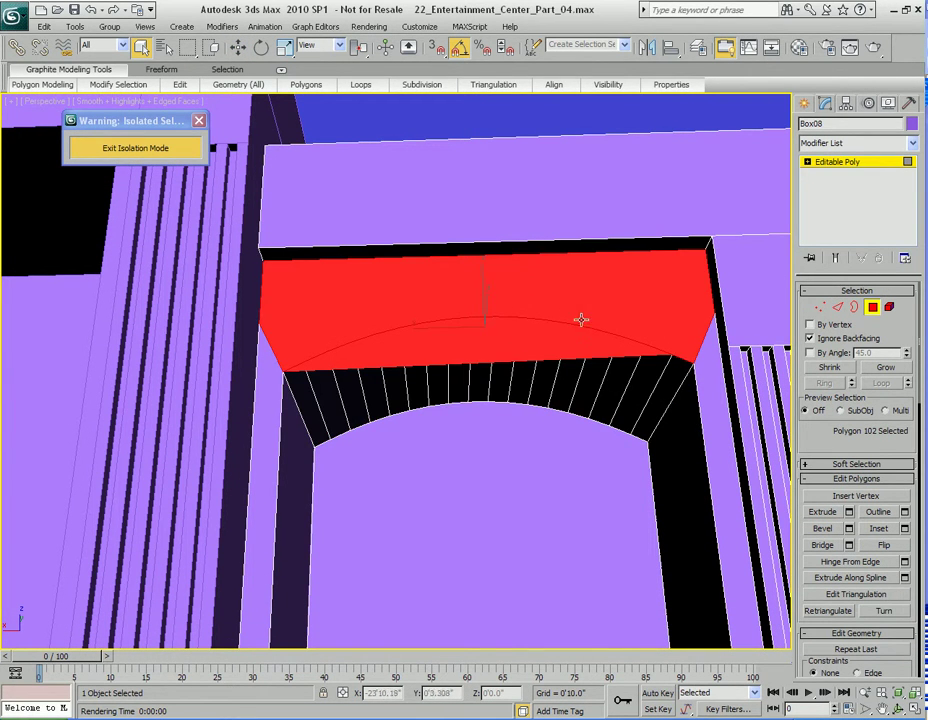
mouse_move(481, 88)
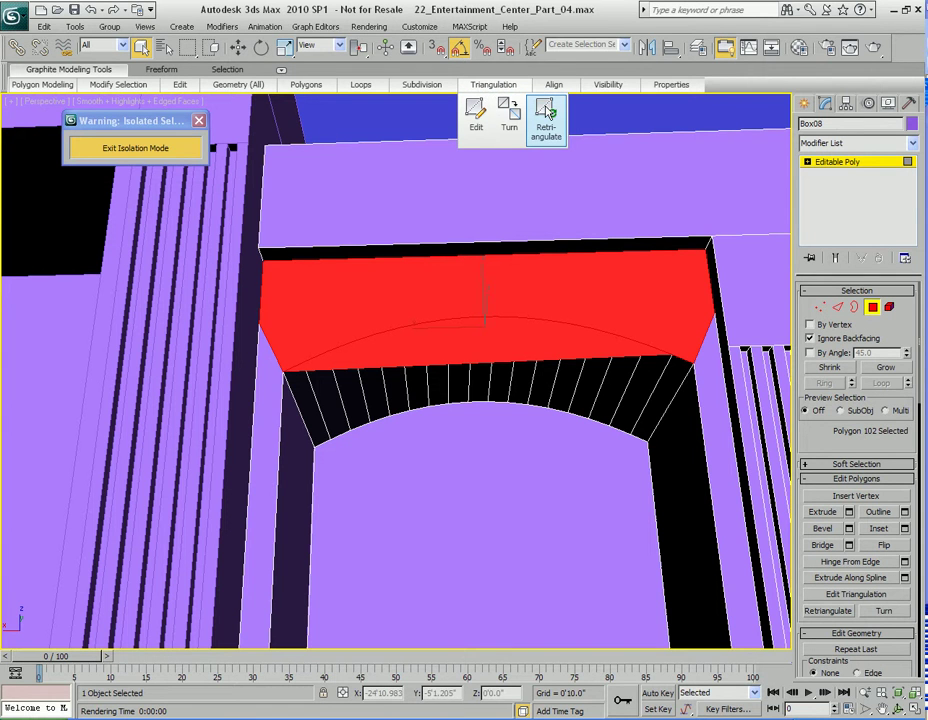
click(548, 112)
middle_drag(529, 316, 509, 287)
key(4)
Step: Render the perspective view of the arched opening to check its shading, and close the render
scroll(513, 347, down, 3)
mouse_move(498, 347)
middle_down()
mouse_move(505, 325)
mouse_move(505, 346)
middle_up()
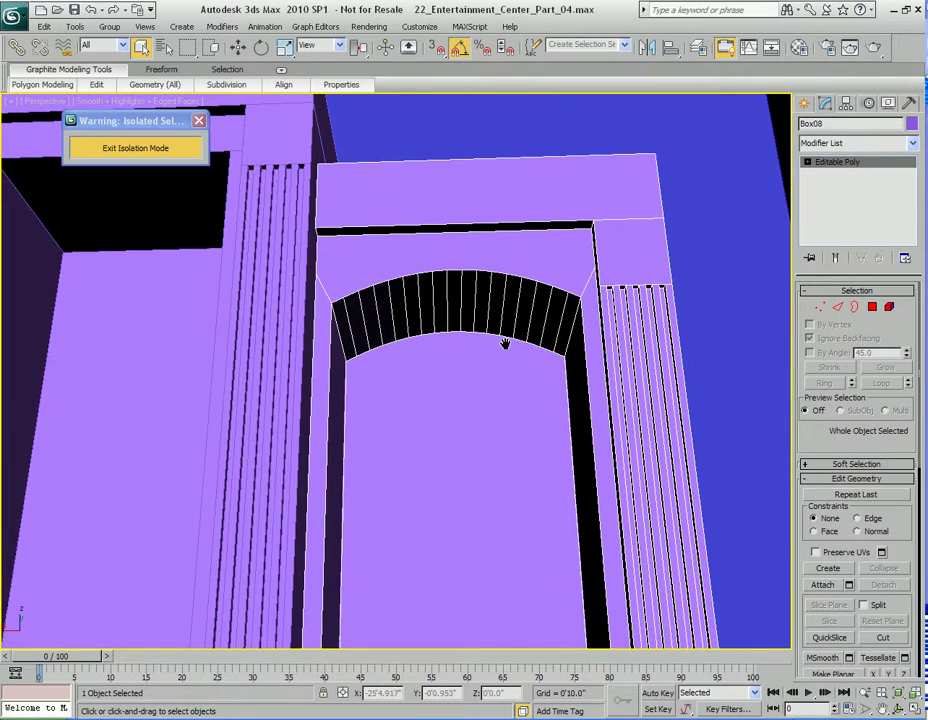
key(F9)
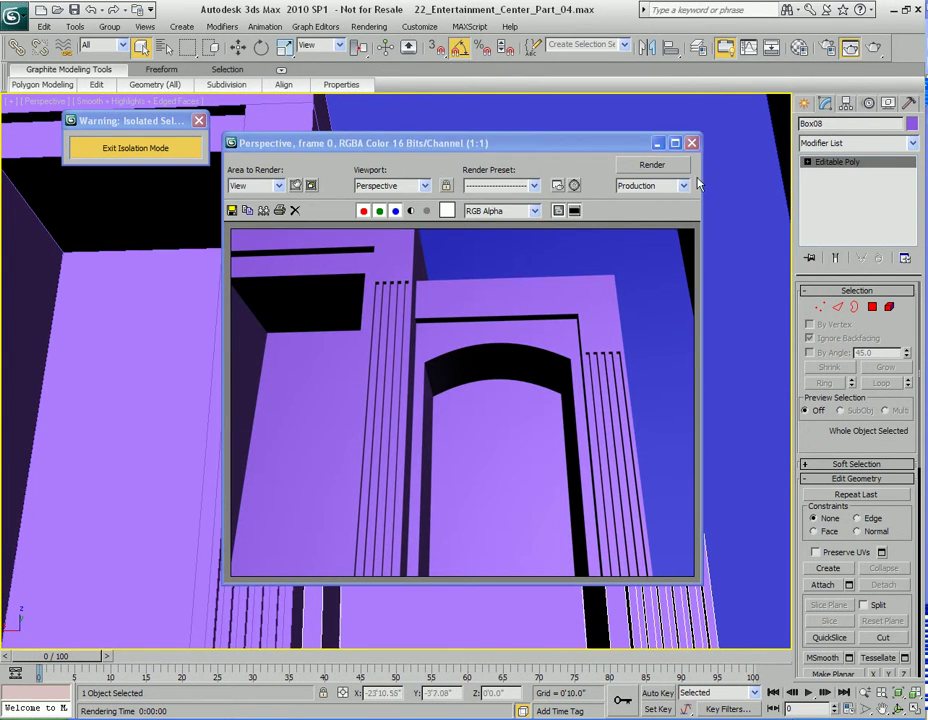
click(692, 143)
Step: Examine the stepped row of cabinets and the crown molding pieces around their tops
mouse_move(472, 325)
middle_down()
mouse_move(468, 252)
mouse_move(503, 208)
mouse_move(493, 249)
mouse_move(493, 225)
mouse_move(522, 290)
mouse_move(491, 344)
mouse_move(509, 328)
mouse_move(503, 290)
mouse_move(470, 311)
mouse_move(528, 304)
mouse_move(503, 277)
mouse_move(497, 321)
mouse_move(472, 312)
middle_up()
scroll(492, 268, down, 4)
scroll(503, 208, down, 4)
scroll(528, 304, down, 3)
scroll(501, 275, up, 3)
scroll(503, 309, up, 4)
scroll(503, 309, down, 3)
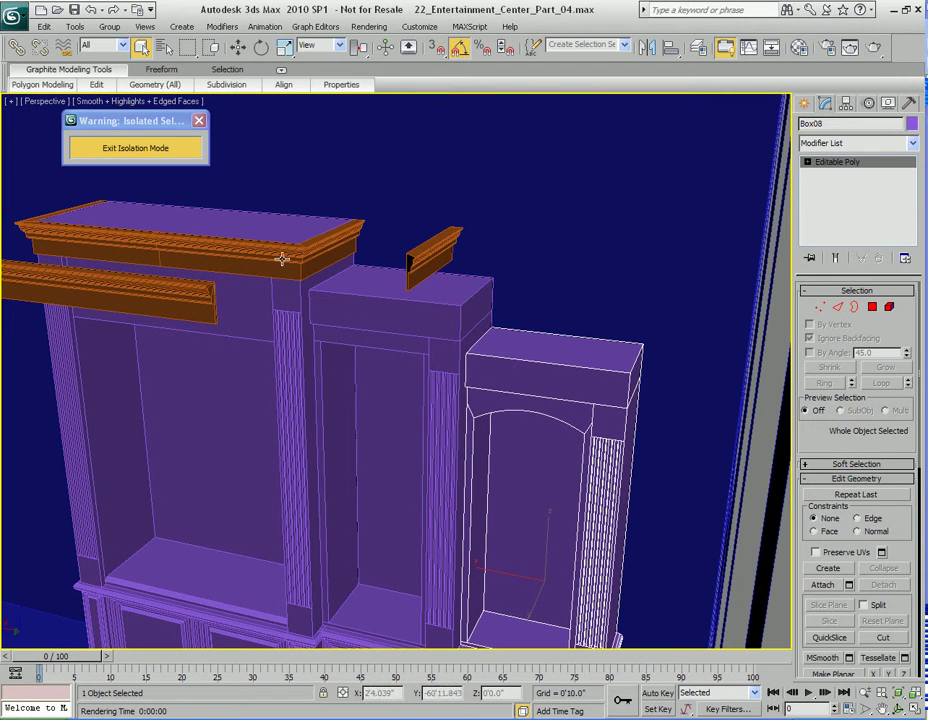